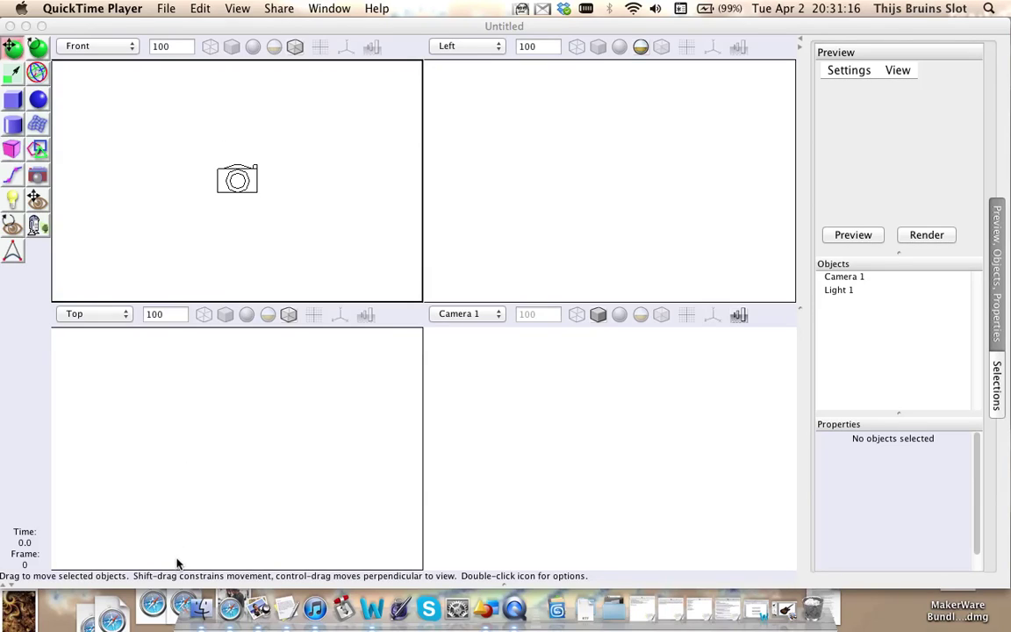
Turn on grids in the Front, Left, Top and camera views, then delete Light 1
click(323, 37)
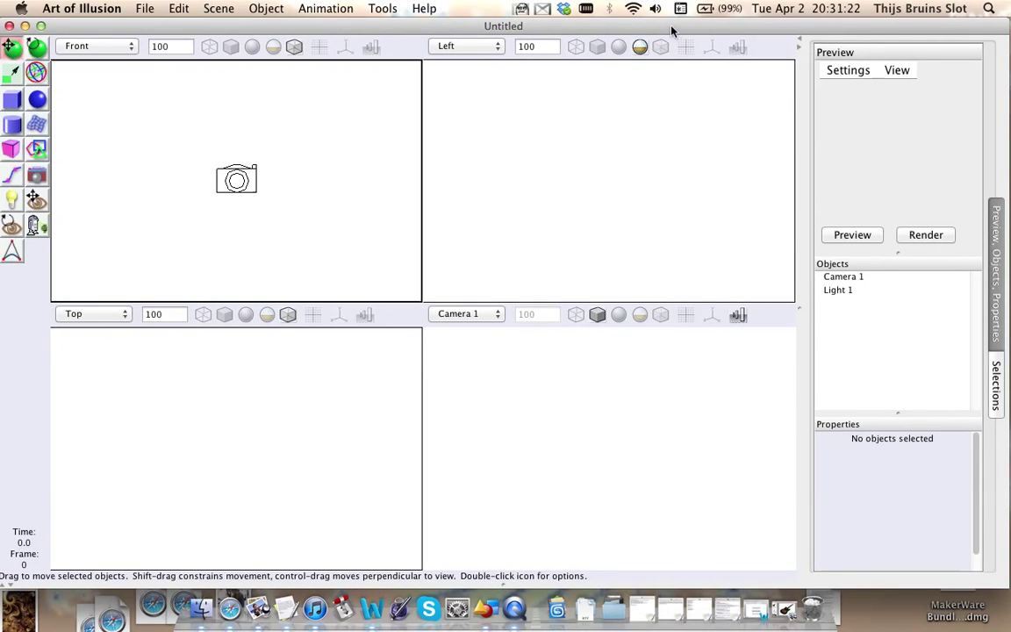
click(320, 46)
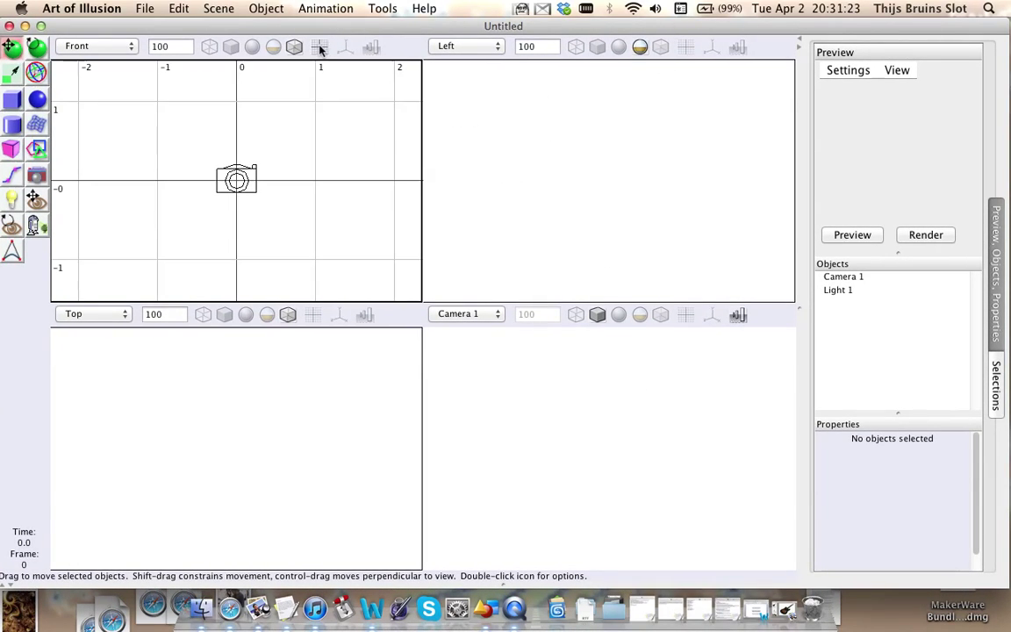
click(685, 47)
click(686, 315)
click(313, 314)
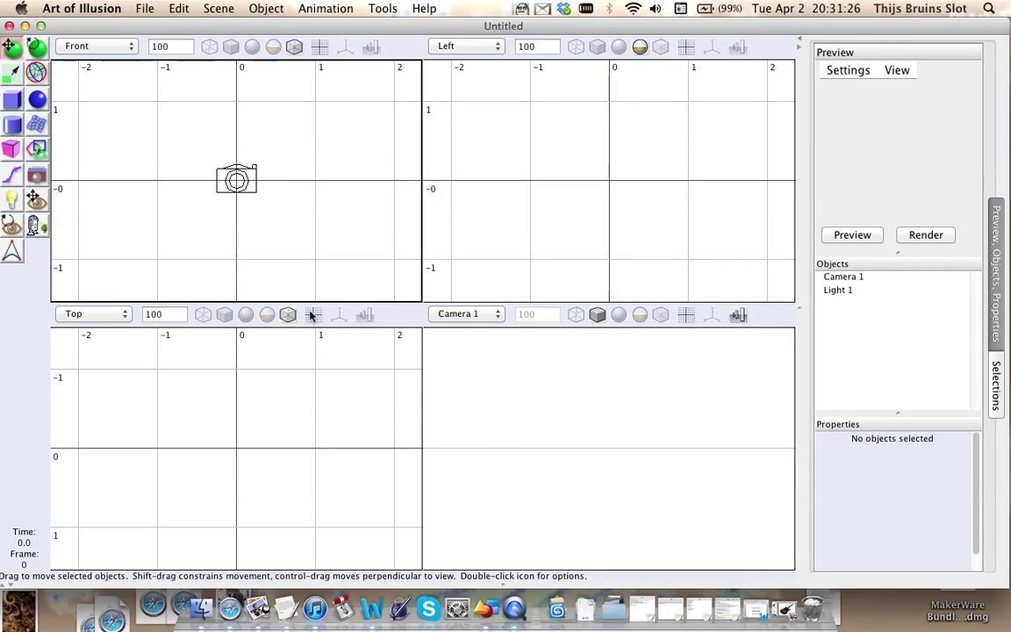
right_drag(509, 439, 570, 478)
click(865, 291)
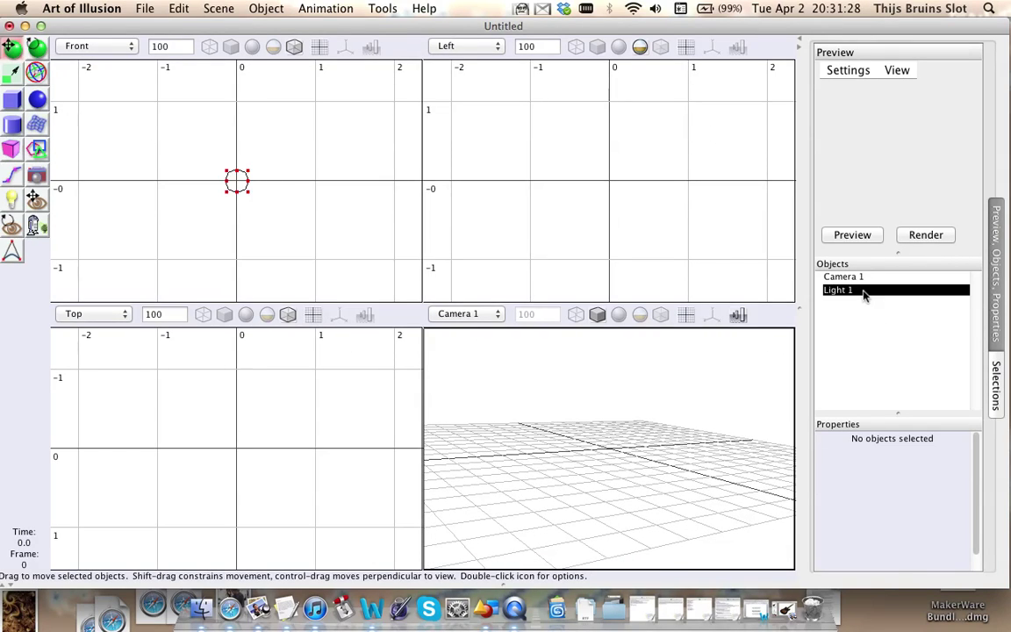
key(Delete)
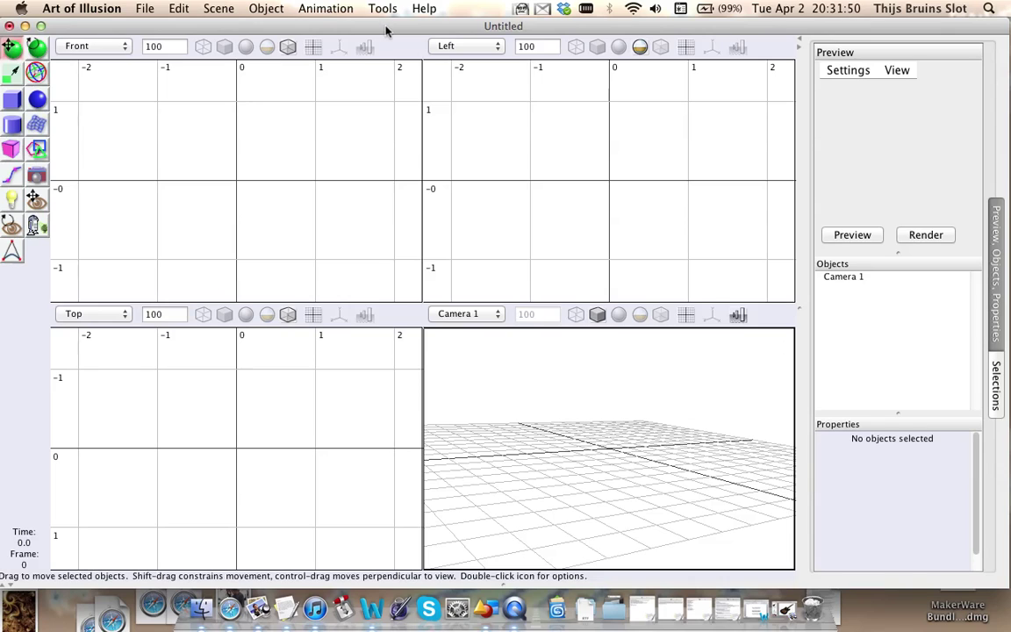
Open the example renders in Preview and page through guitar2, guitar3, guitar6 and guitar7
click(255, 601)
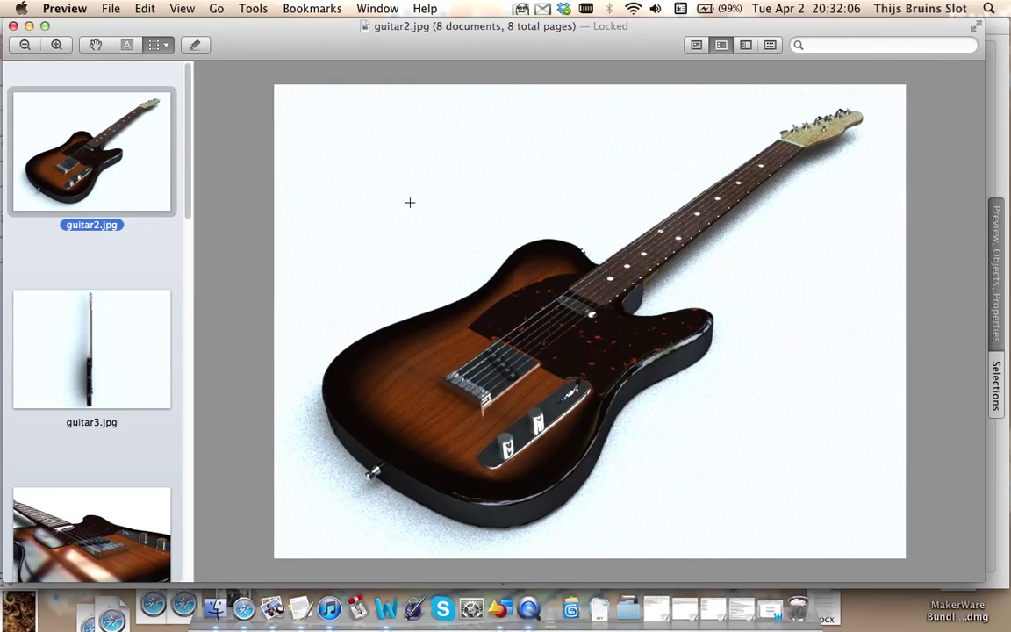
key(Down)
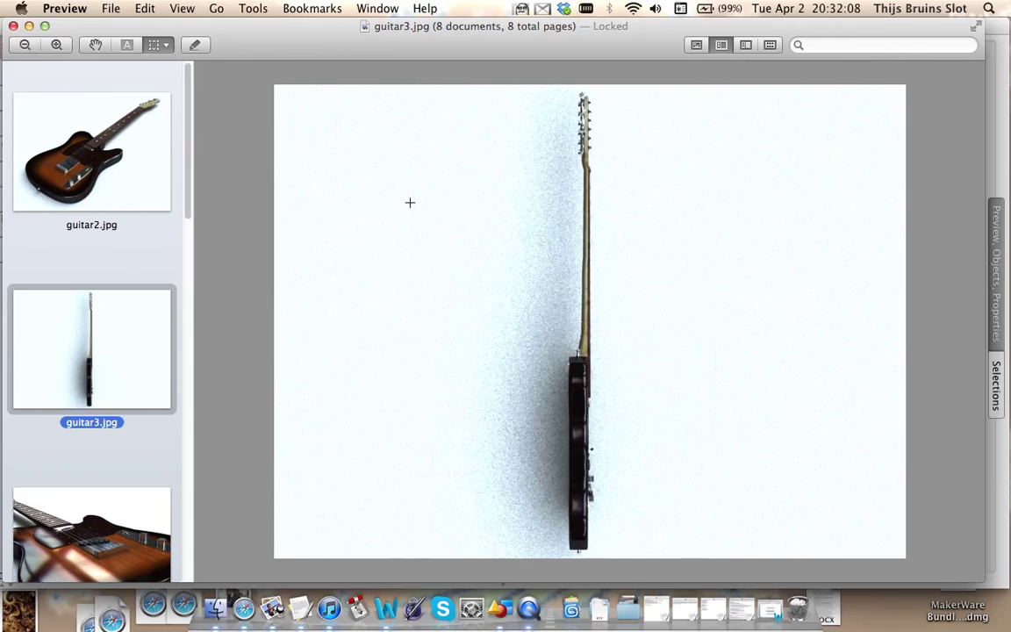
key(Down)
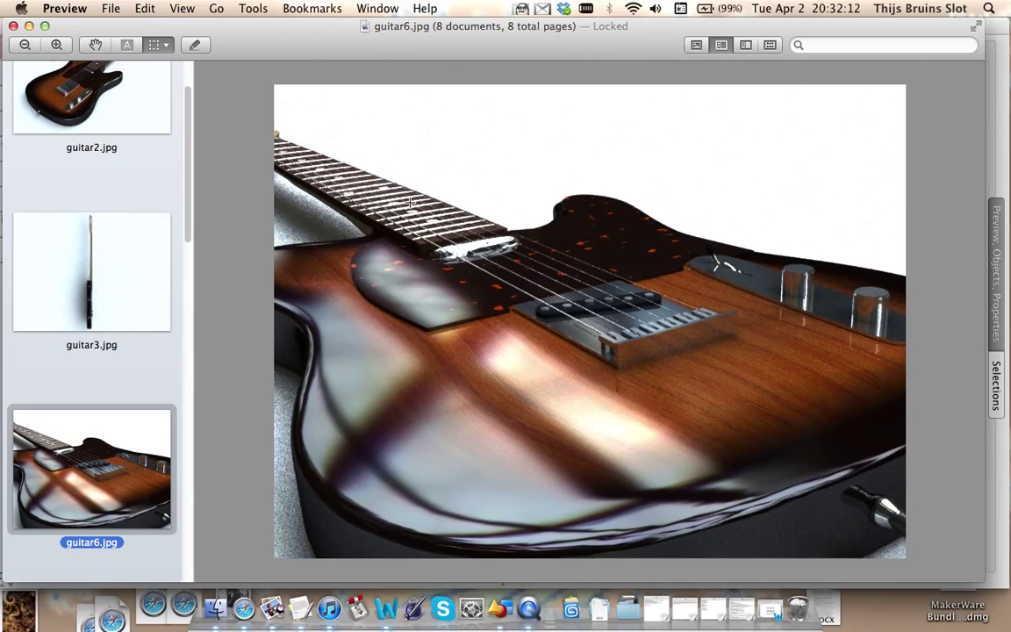
key(Down)
key(Down)
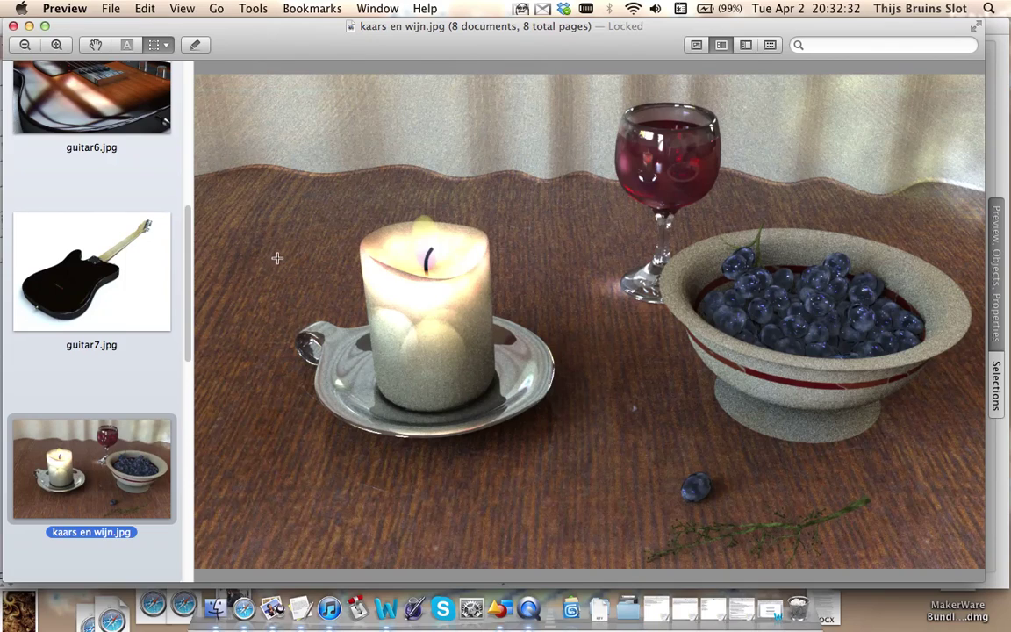
Page past stapper gewoon weer.jpg and stapper slecht weer.jpg to the final image, drol.jpg
key(Down)
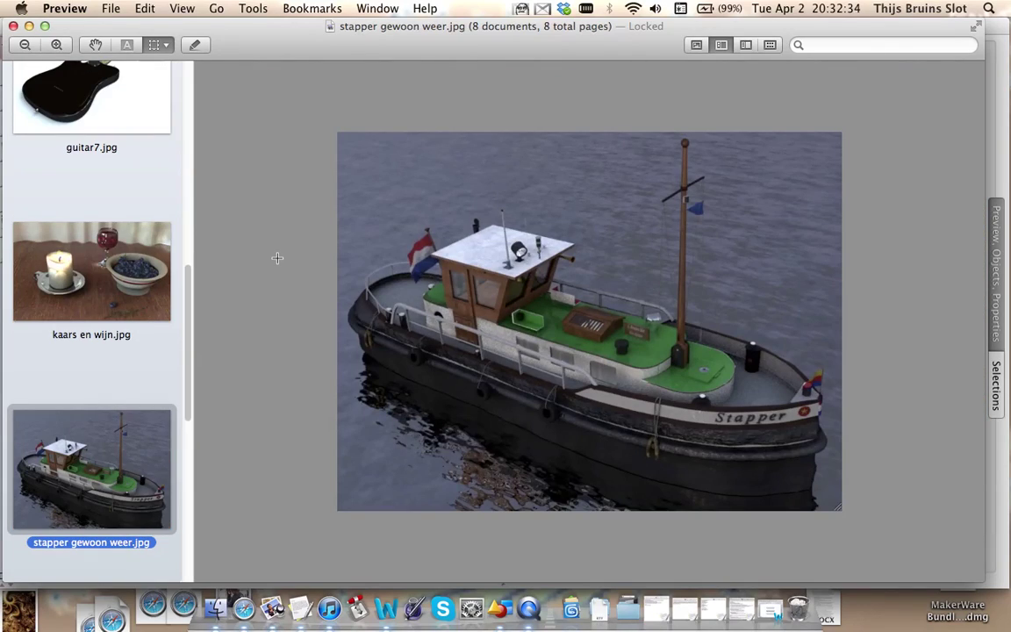
key(Down)
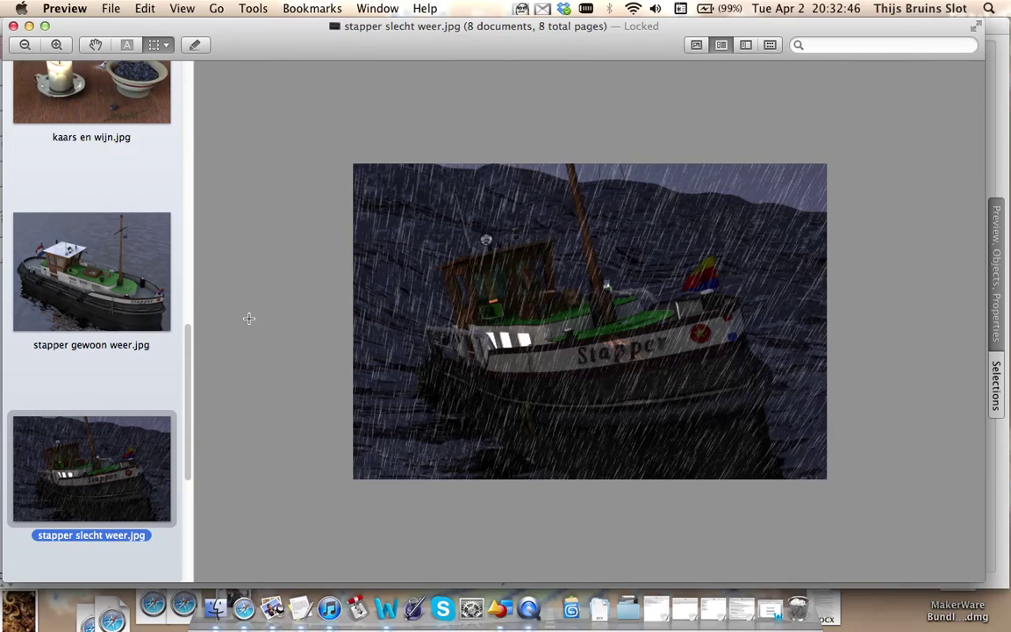
key(Down)
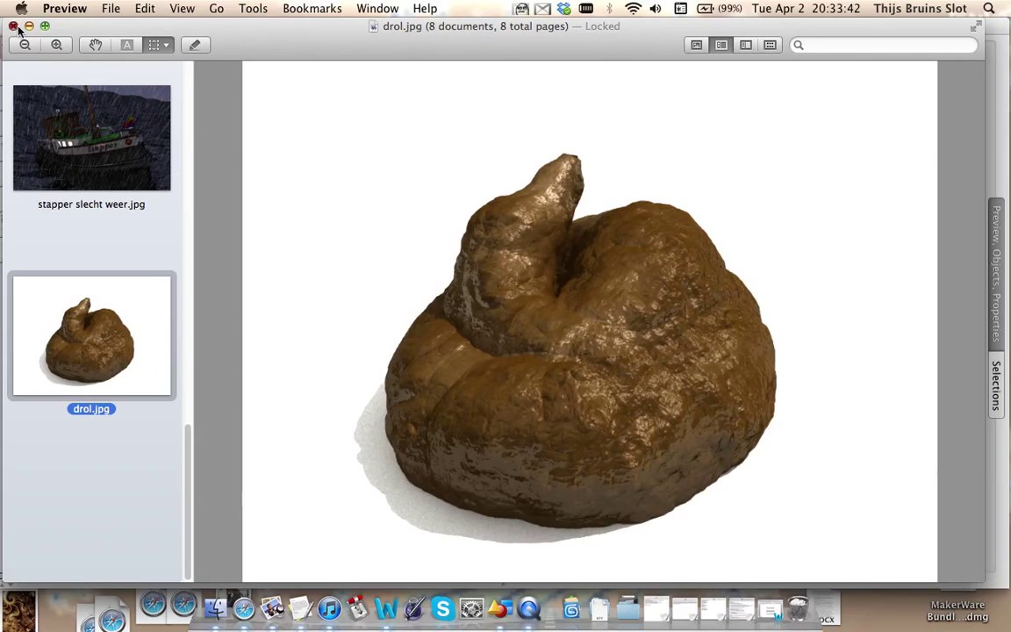
Minimize Preview and draw a wide, thin box across the Front view
click(29, 25)
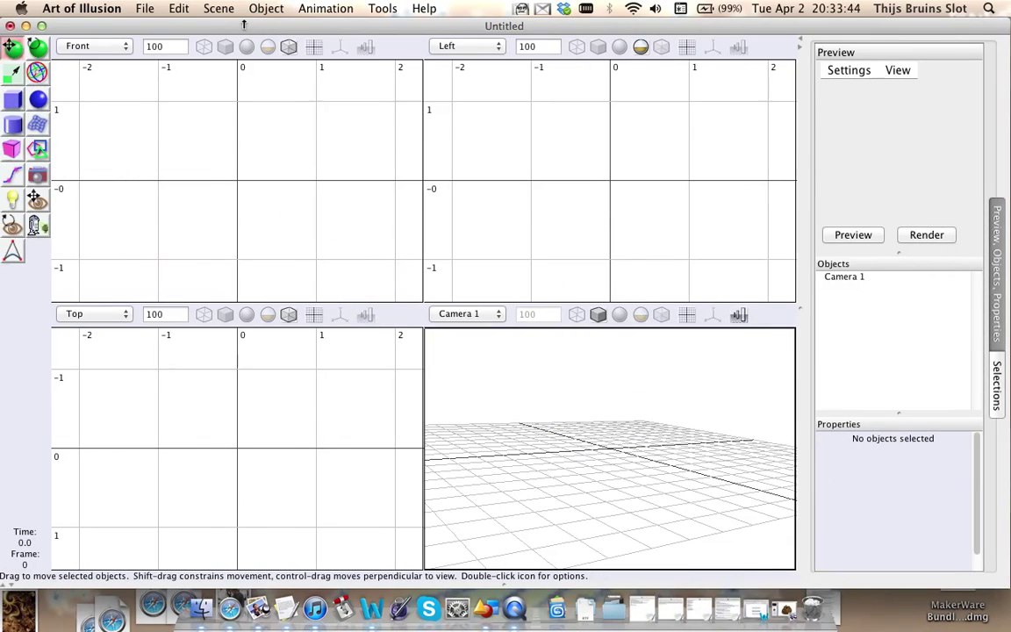
drag(791, 404, 460, 277)
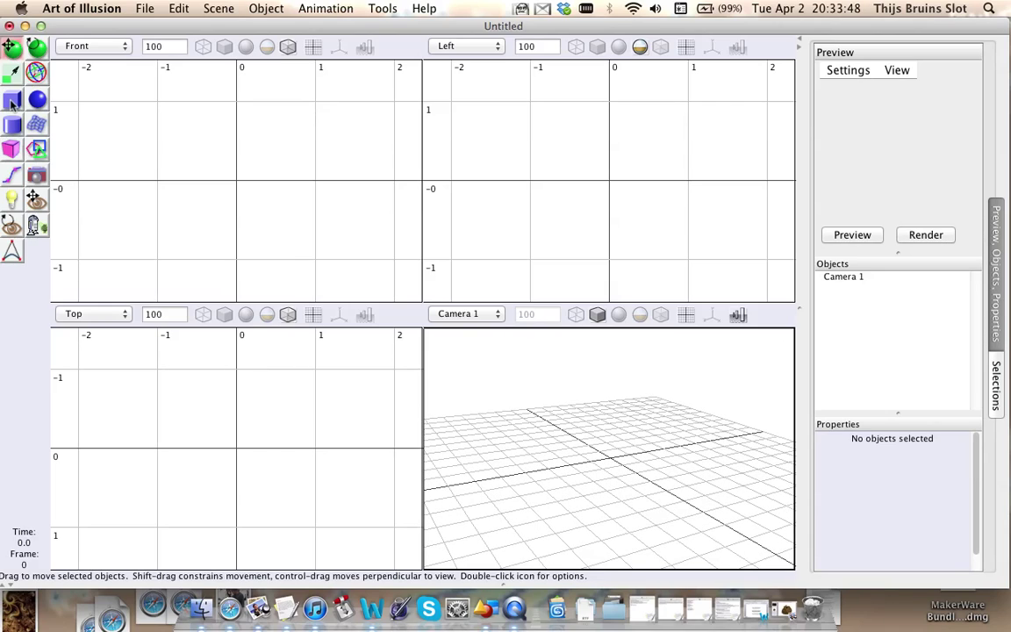
click(12, 101)
scroll(197, 186, down, 2)
scroll(198, 186, down, 6)
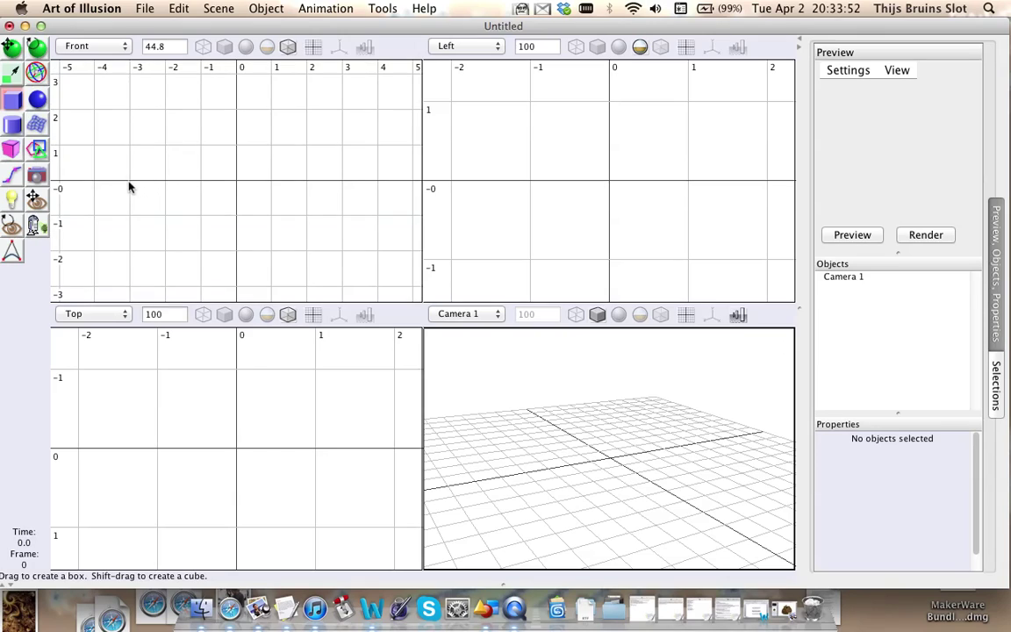
drag(129, 187, 339, 192)
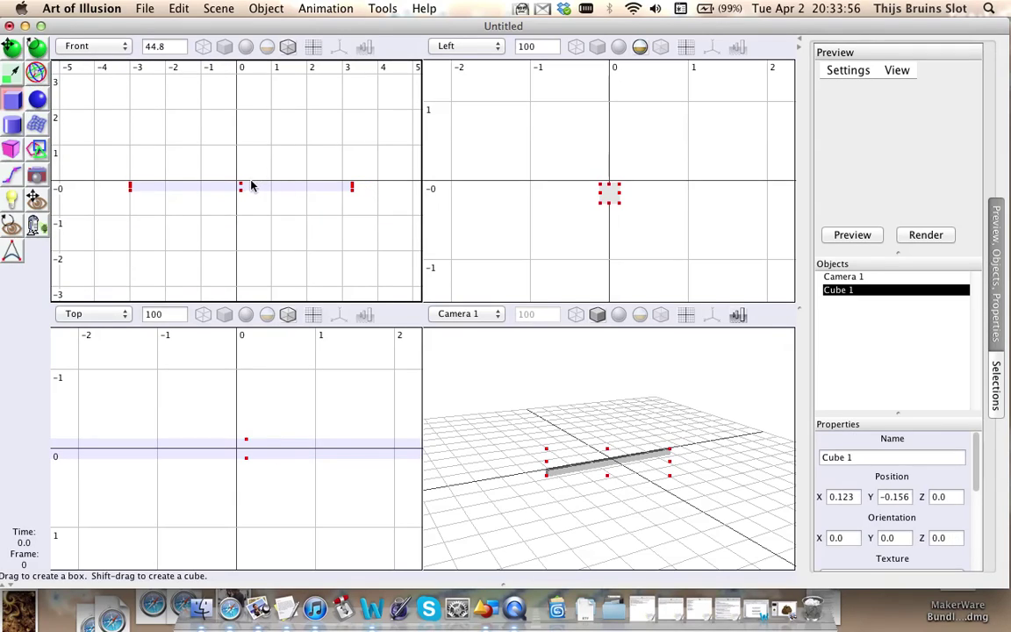
Scale the box about its centre to span roughly -5 to 5 in width and depth
click(36, 72)
scroll(228, 396, down, 8)
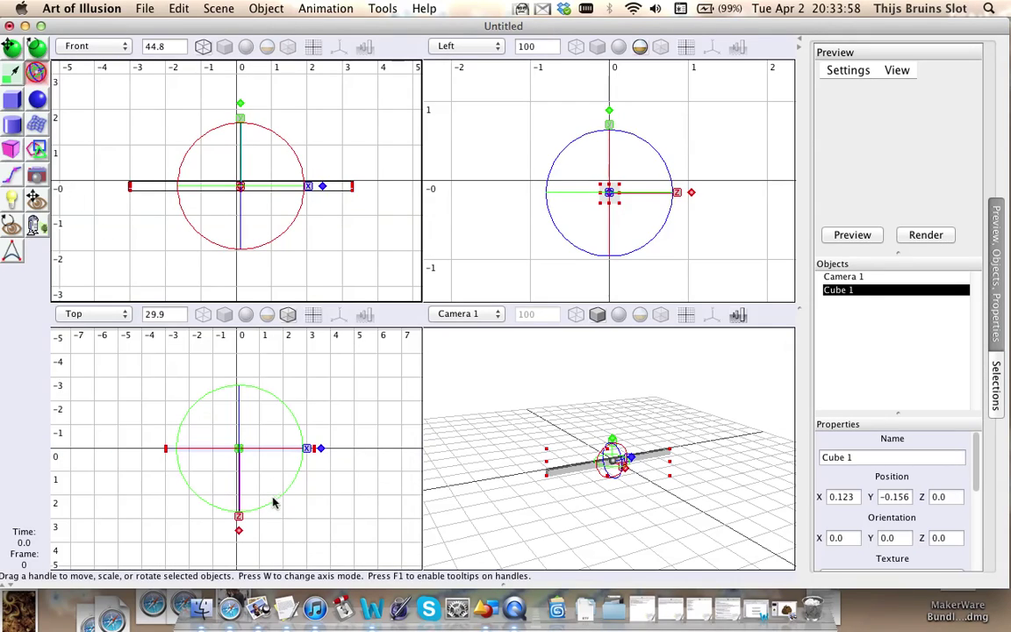
mouse_move(239, 530)
mouse_down()
mouse_move(307, 518)
mouse_move(230, 537)
mouse_move(237, 543)
mouse_up()
click(12, 74)
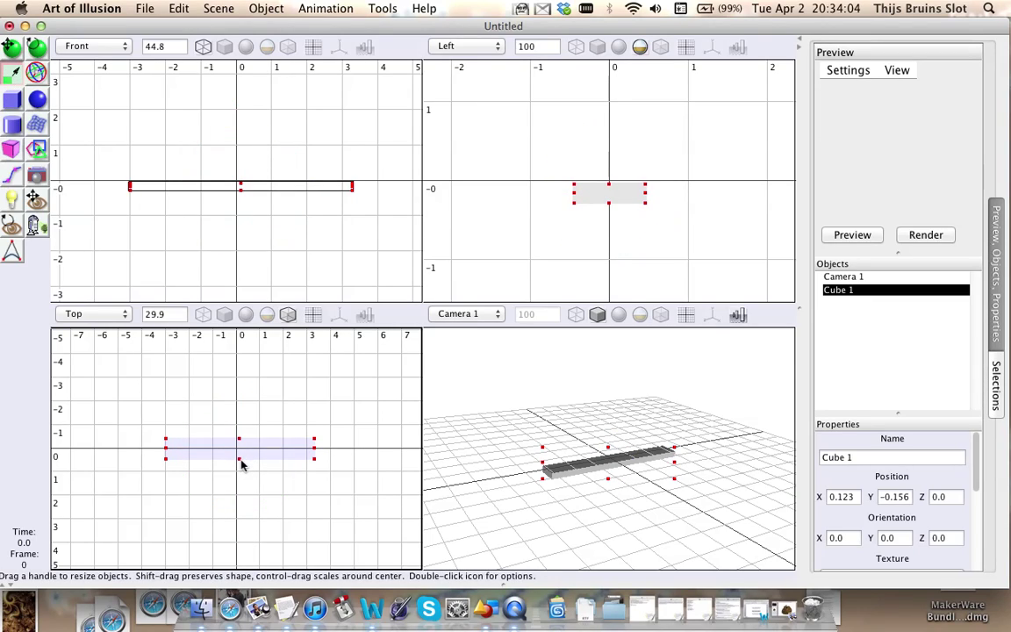
ctrl+drag(242, 465, 265, 549)
ctrl+drag(313, 452, 343, 458)
ctrl+drag(241, 357, 244, 334)
ctrl+drag(340, 452, 365, 457)
Raise the flat plate slightly above the ground
scroll(613, 485, up, 3)
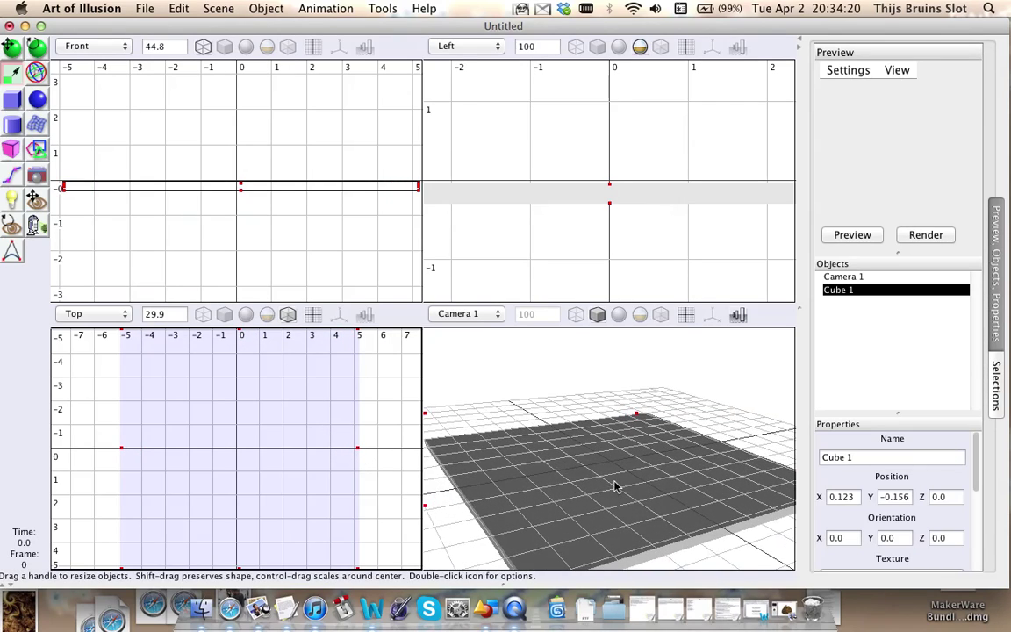
scroll(454, 346, up, 1)
click(12, 48)
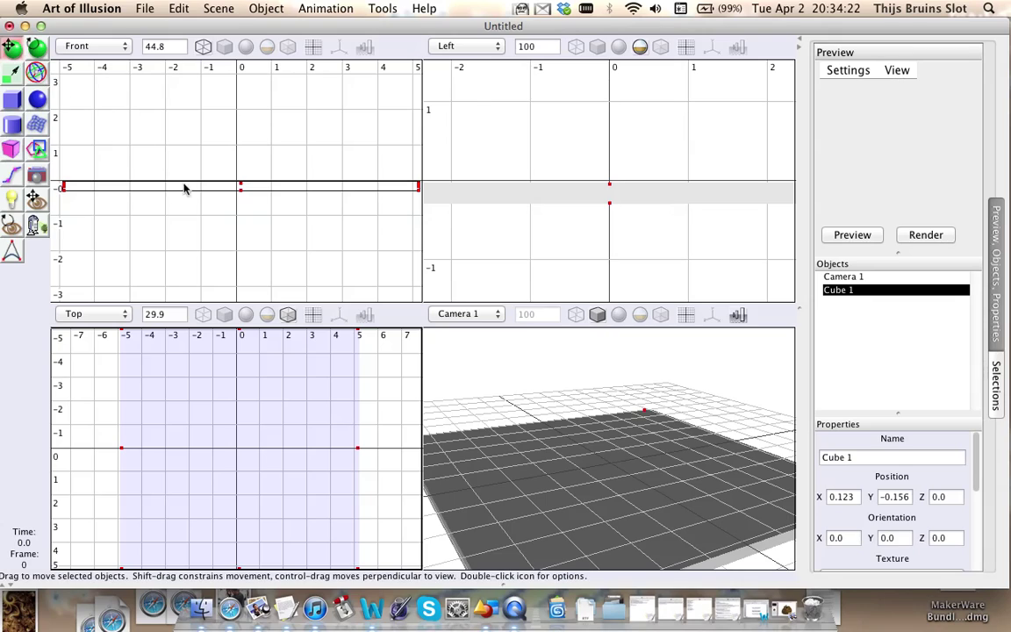
drag(186, 187, 190, 176)
scroll(562, 442, down, 4)
scroll(566, 443, up, 2)
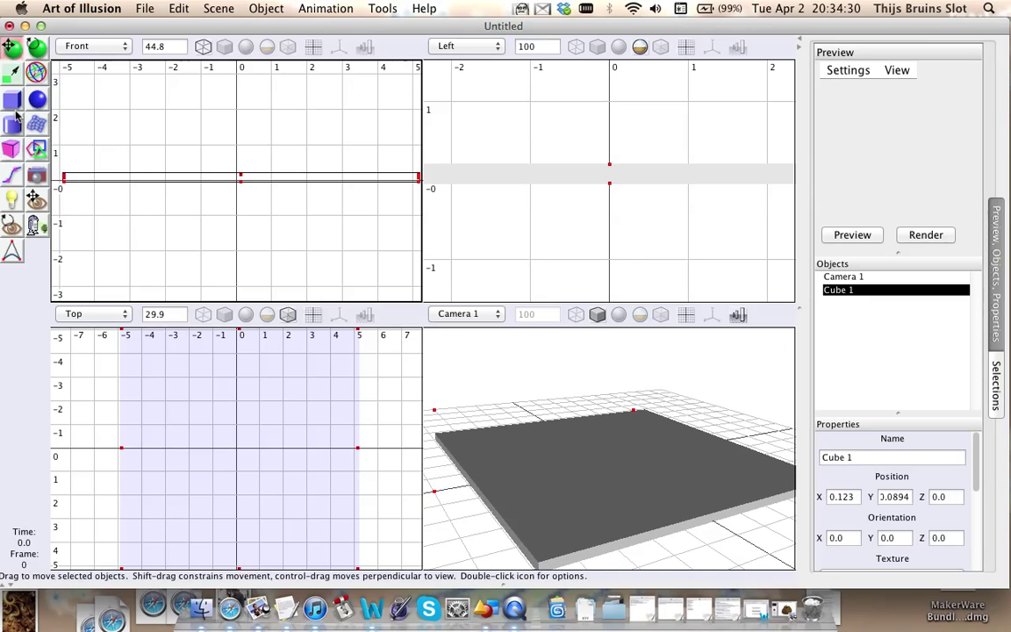
Draw a cube standing on the left side of the plate
click(13, 99)
click(121, 94)
drag(175, 176, 178, 176)
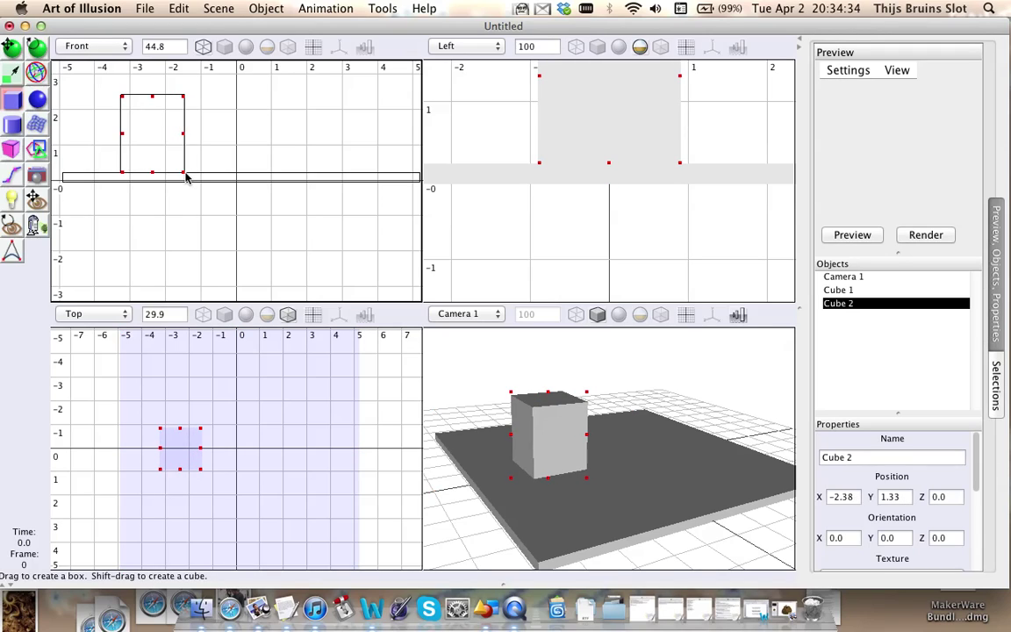
drag(185, 177, 183, 179)
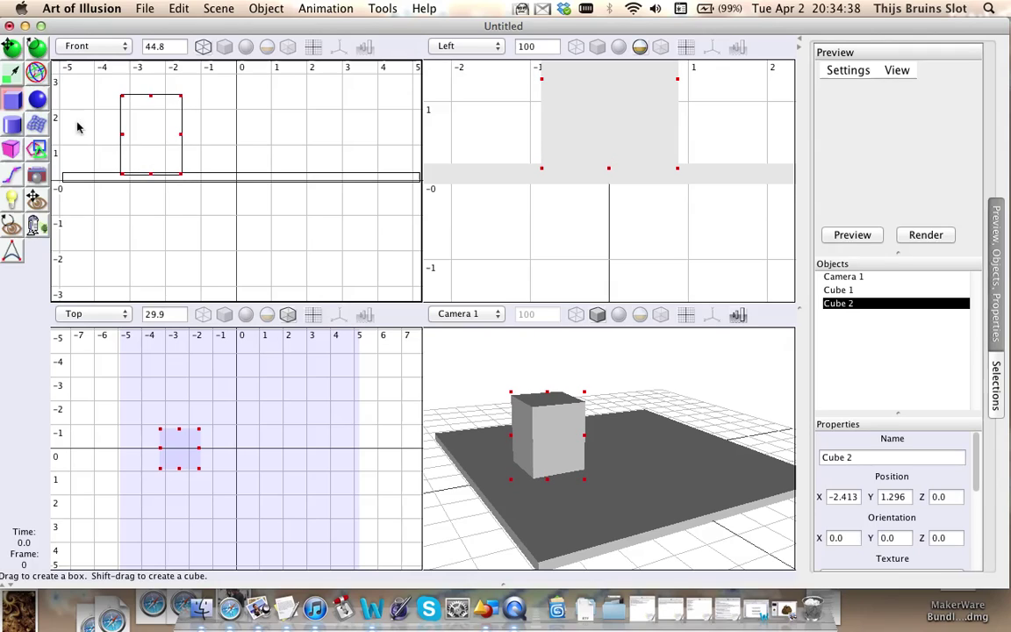
Draw a sphere on the plate, then move it toward the centre and front
click(37, 98)
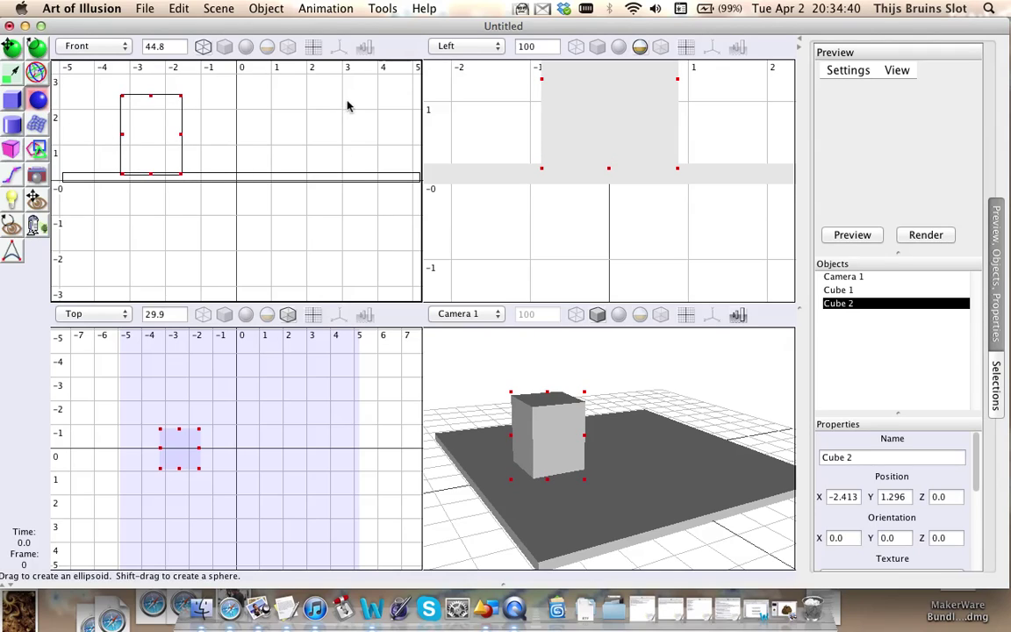
drag(347, 105, 264, 178)
click(12, 47)
click(36, 71)
drag(347, 452, 160, 340)
key(m)
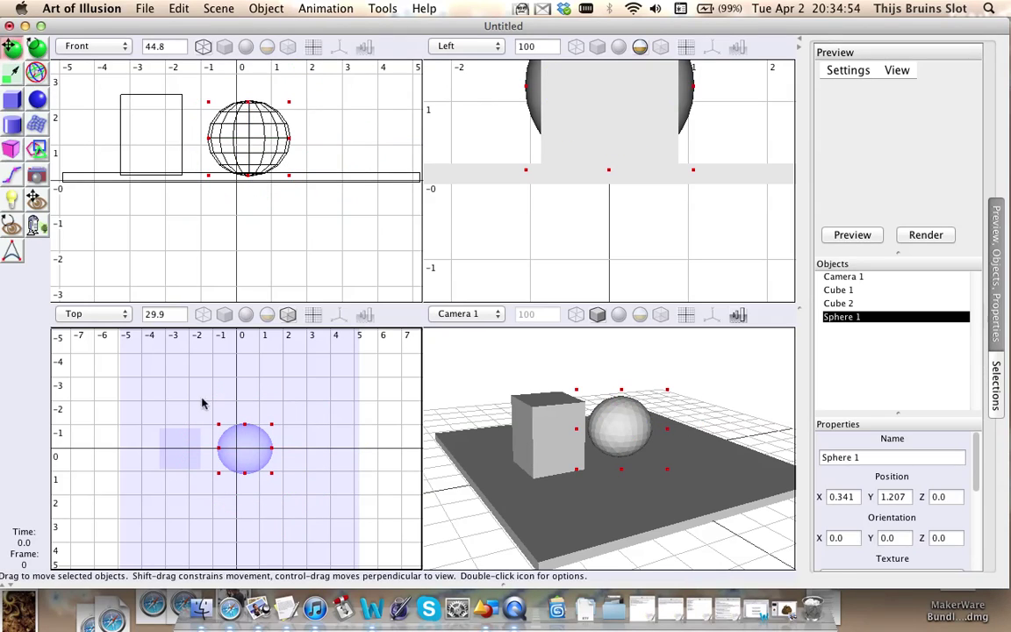
drag(250, 458, 260, 506)
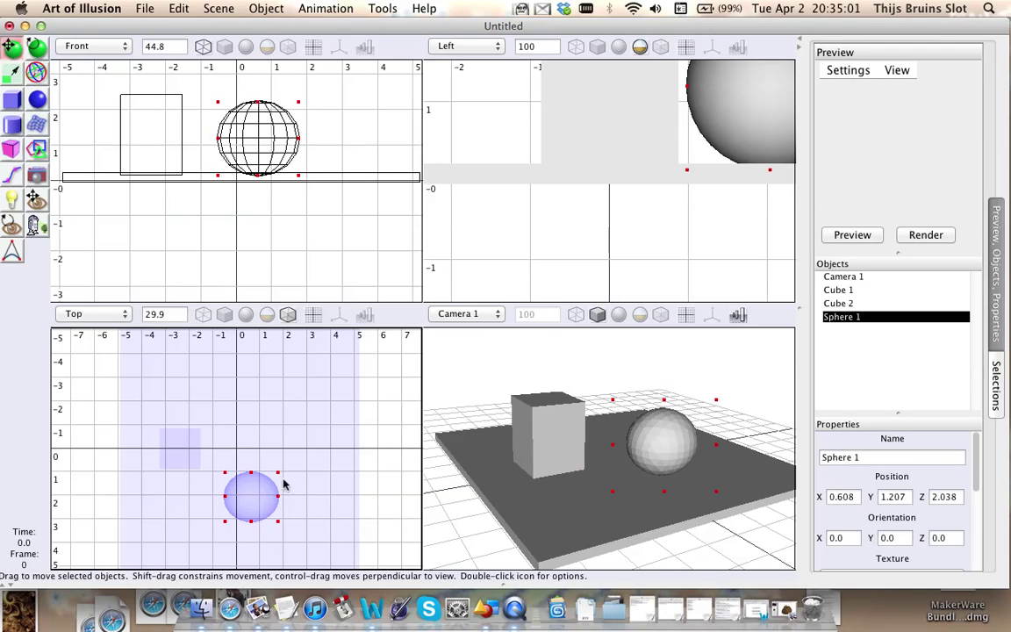
click(13, 100)
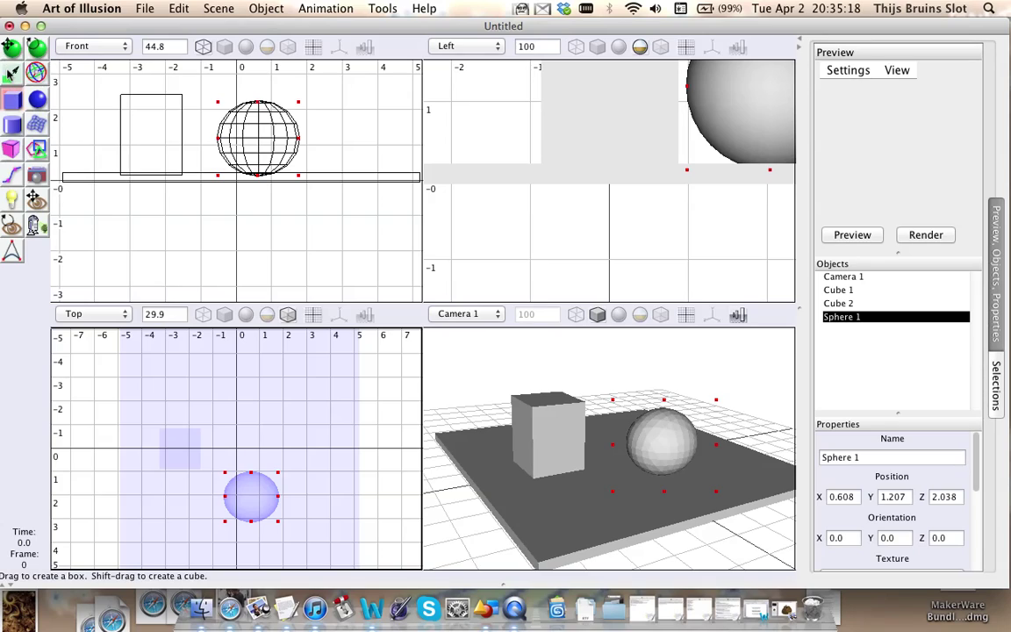
Place a point light beside the cube, then delete it
click(12, 198)
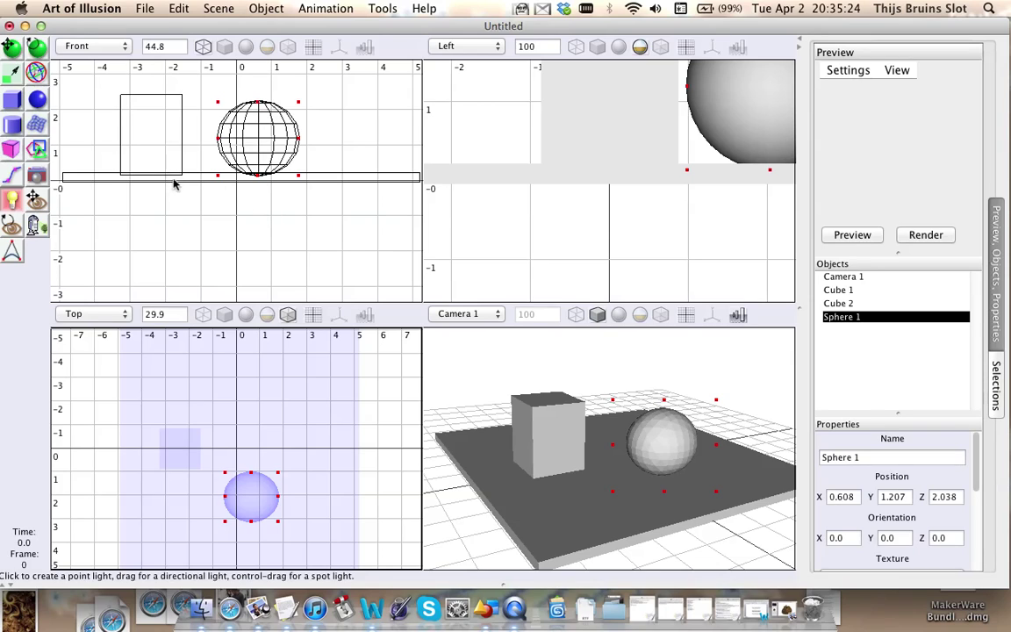
scroll(178, 200, down, 4)
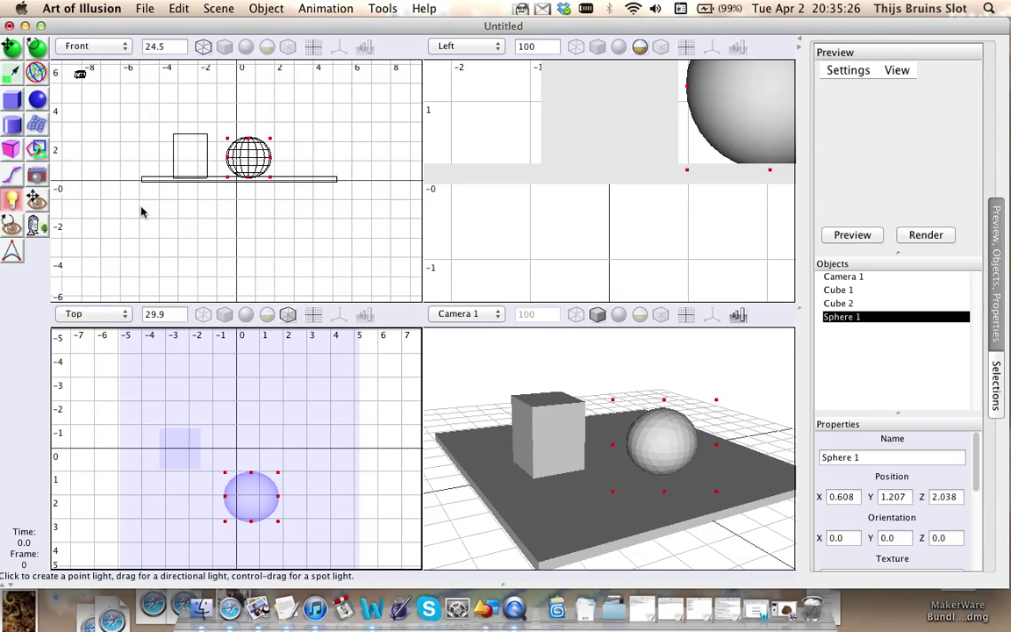
scroll(185, 213, down, 2)
scroll(155, 190, up, 2)
scroll(156, 190, down, 4)
scroll(289, 417, down, 8)
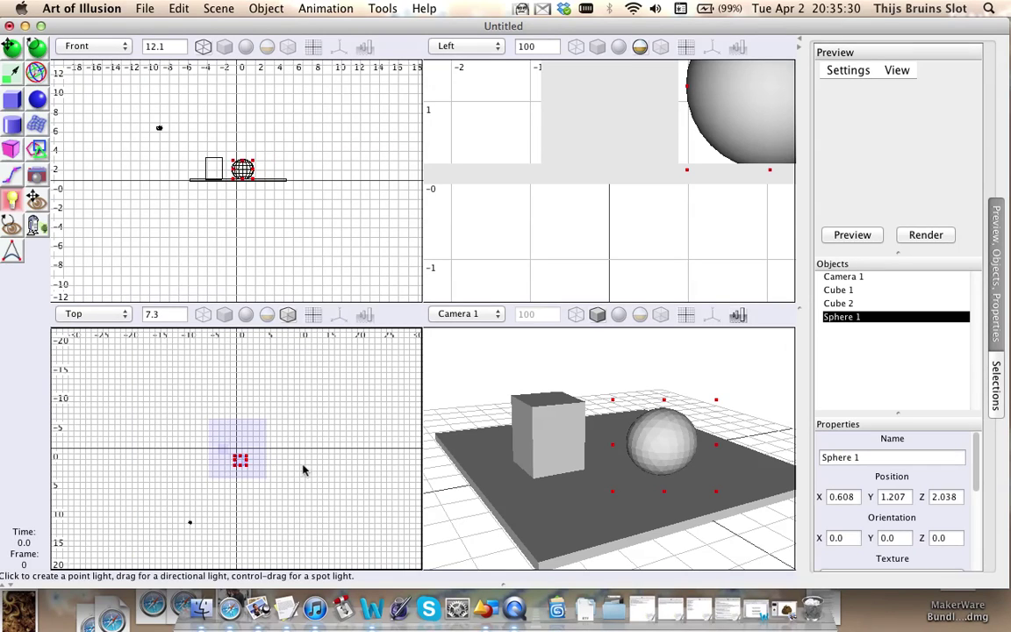
right_drag(302, 469, 306, 437)
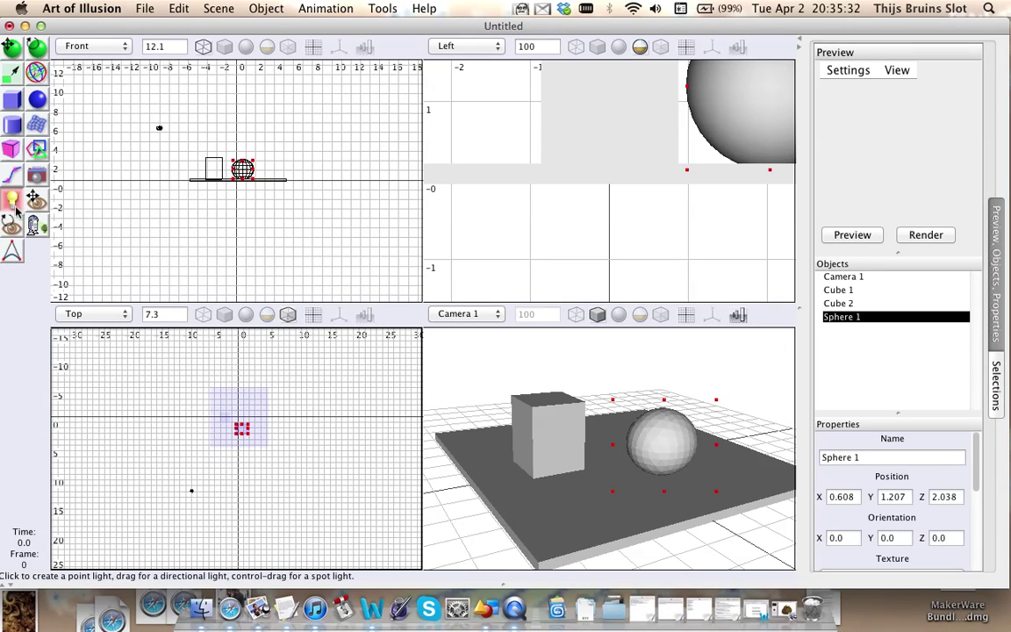
scroll(223, 192, up, 5)
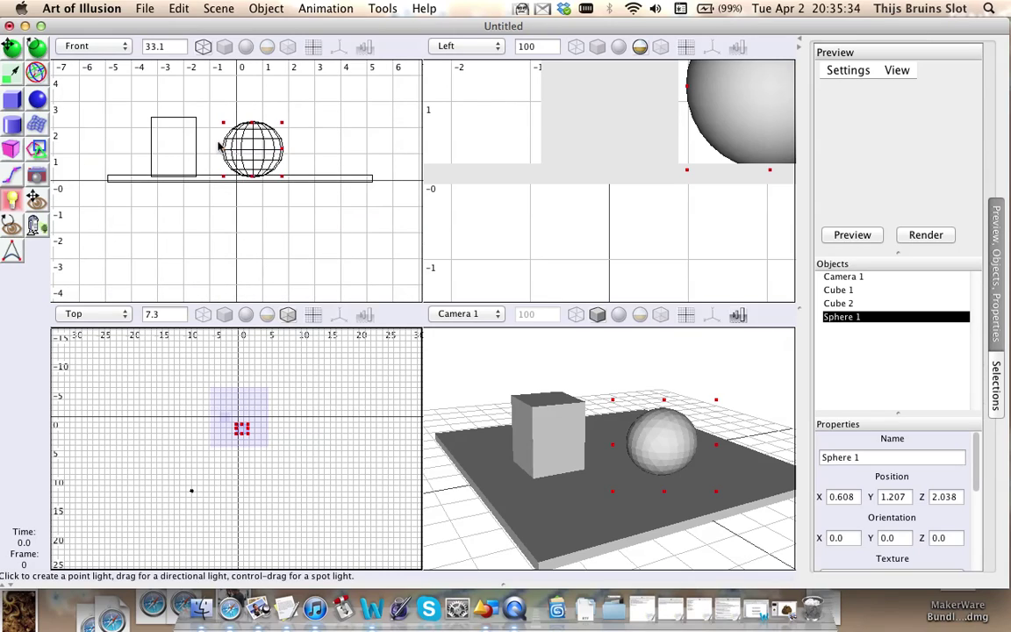
click(209, 148)
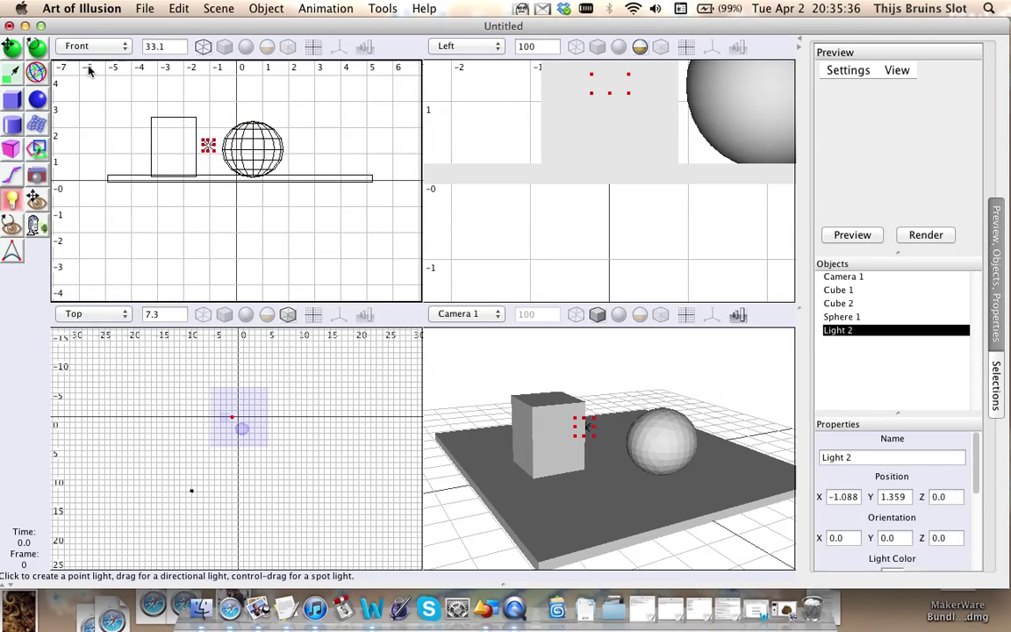
click(15, 51)
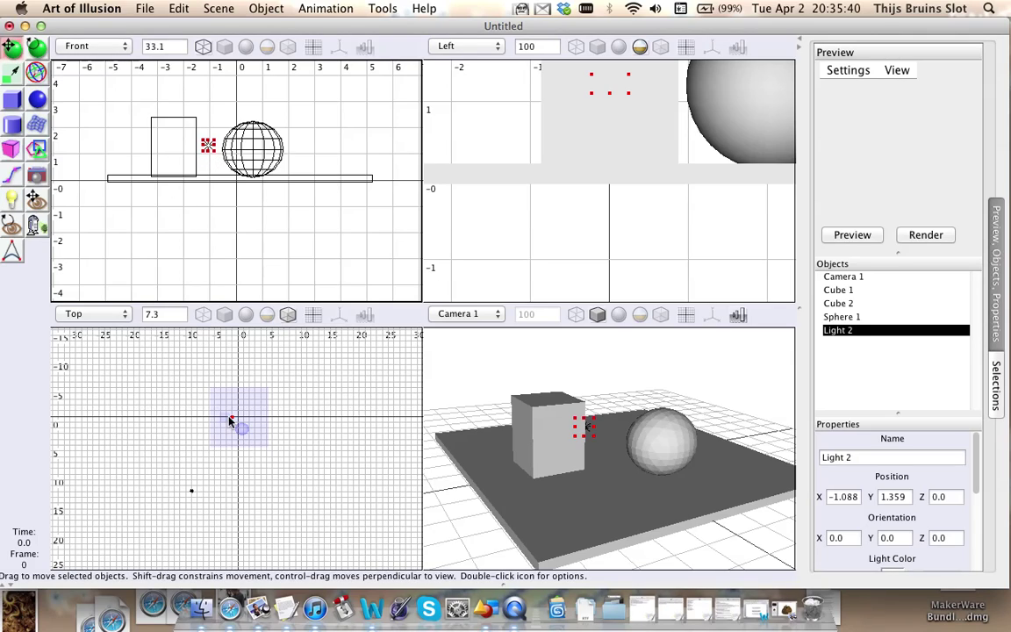
key(Delete)
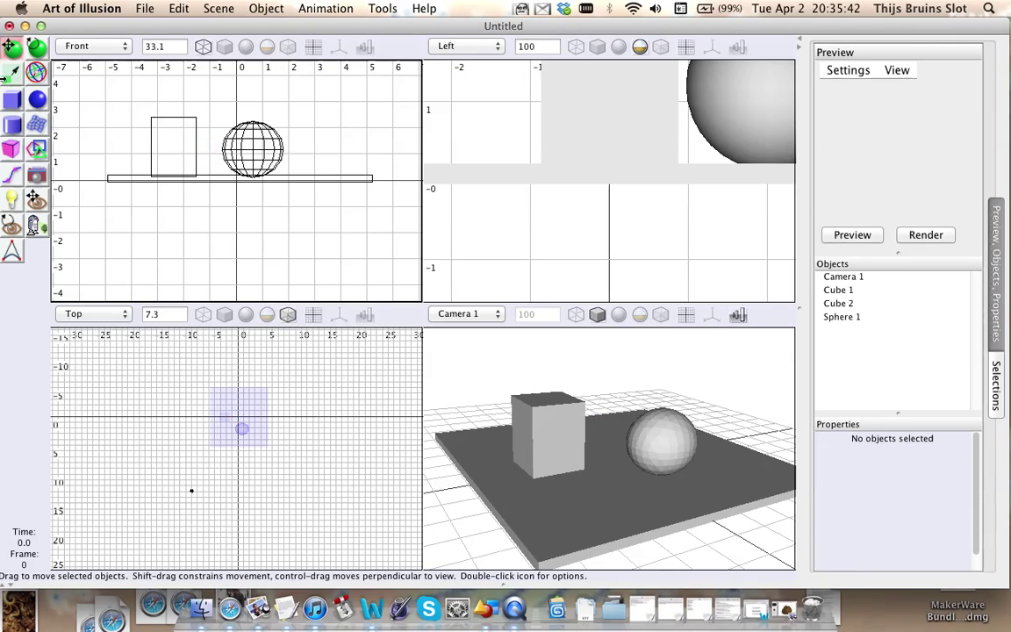
Create a directional light in the Top view pointing toward the objects
click(14, 195)
scroll(219, 479, up, 5)
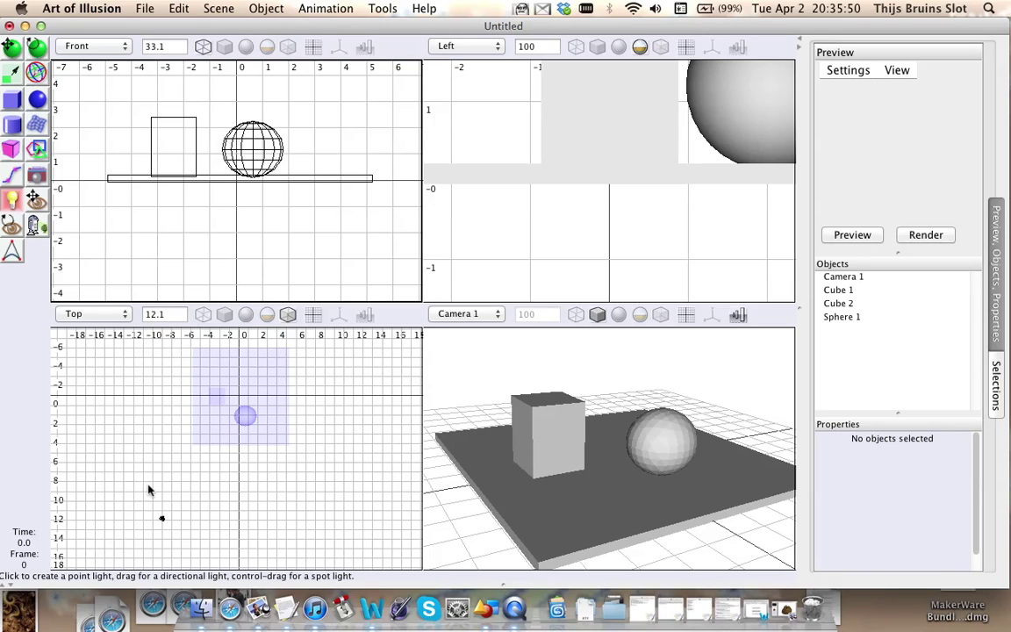
drag(136, 494, 238, 400)
scroll(206, 178, down, 5)
scroll(204, 178, up, 4)
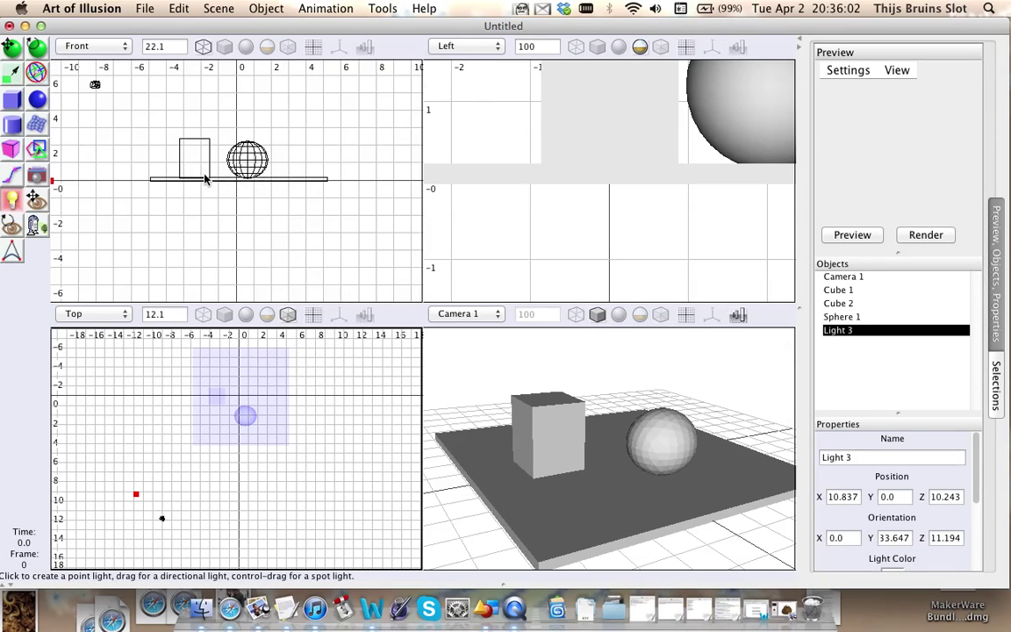
right_drag(142, 185, 225, 196)
scroll(123, 194, up, 3)
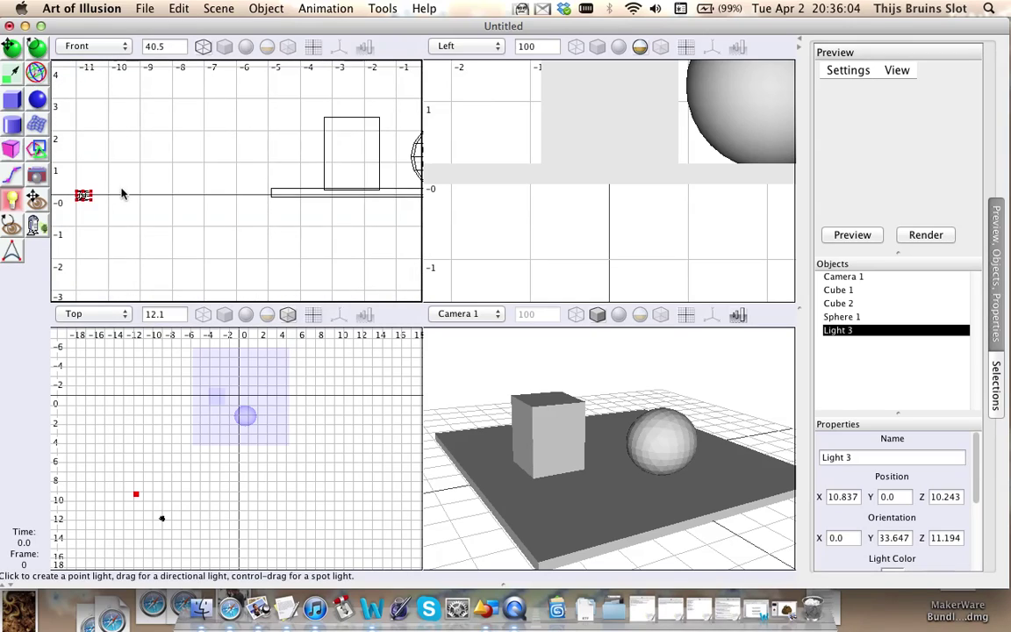
right_drag(123, 194, 155, 195)
Lift the directional light to a height of about 6.6
click(14, 50)
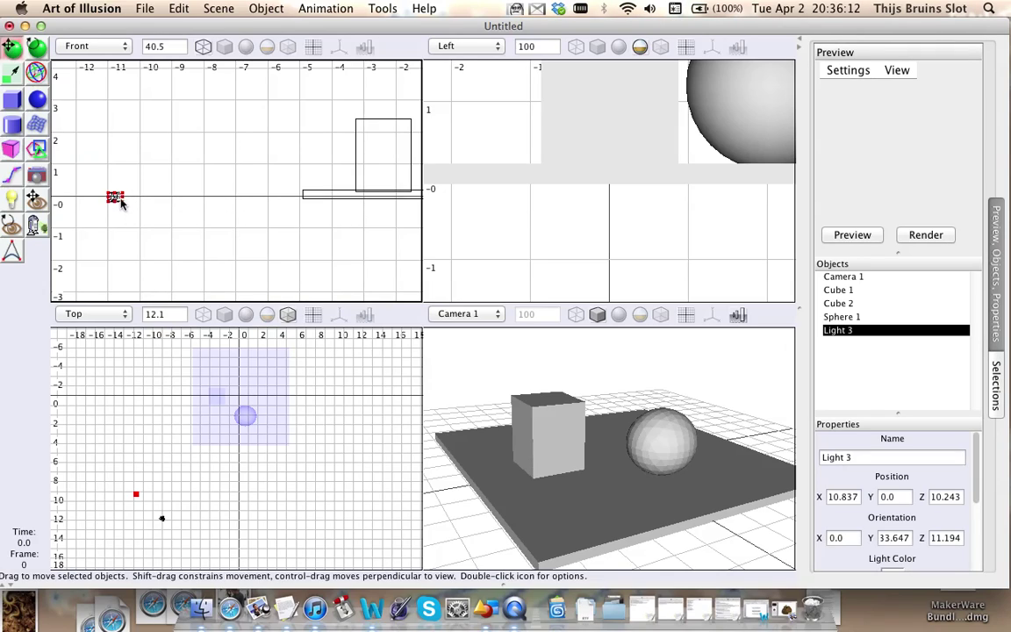
scroll(131, 205, down, 3)
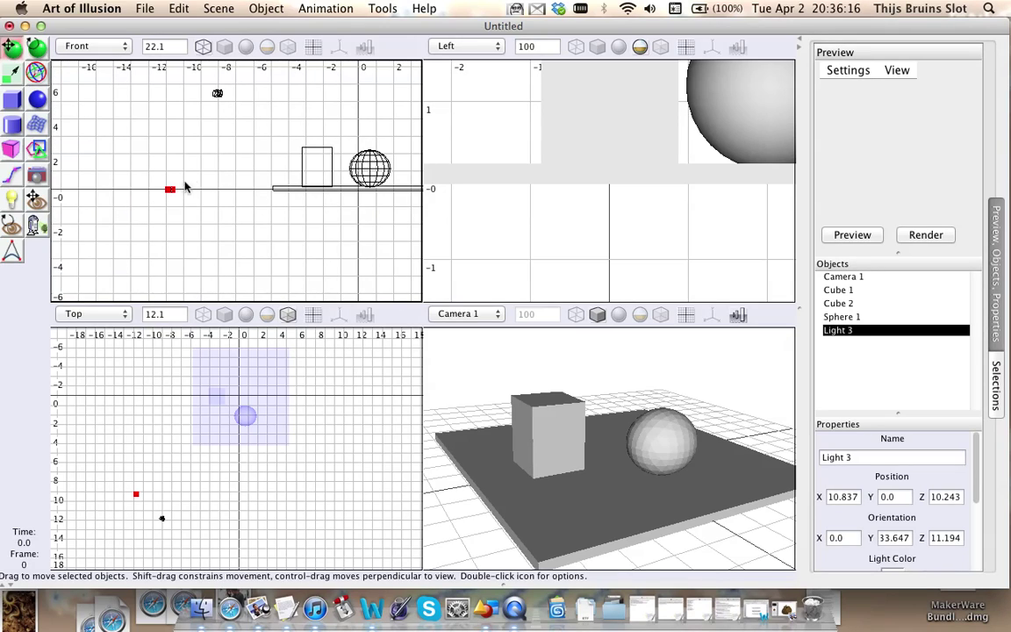
drag(170, 192, 177, 77)
middle_drag(189, 153, 211, 237)
scroll(211, 237, up, 10)
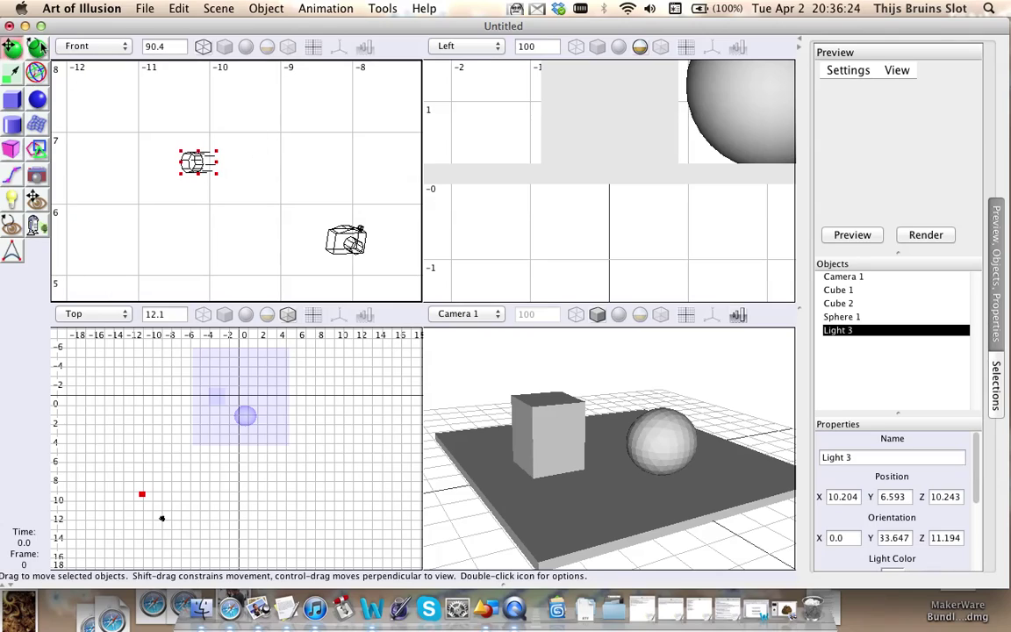
Rotate the light to aim down at the scene and recentre the Front view
key(r)
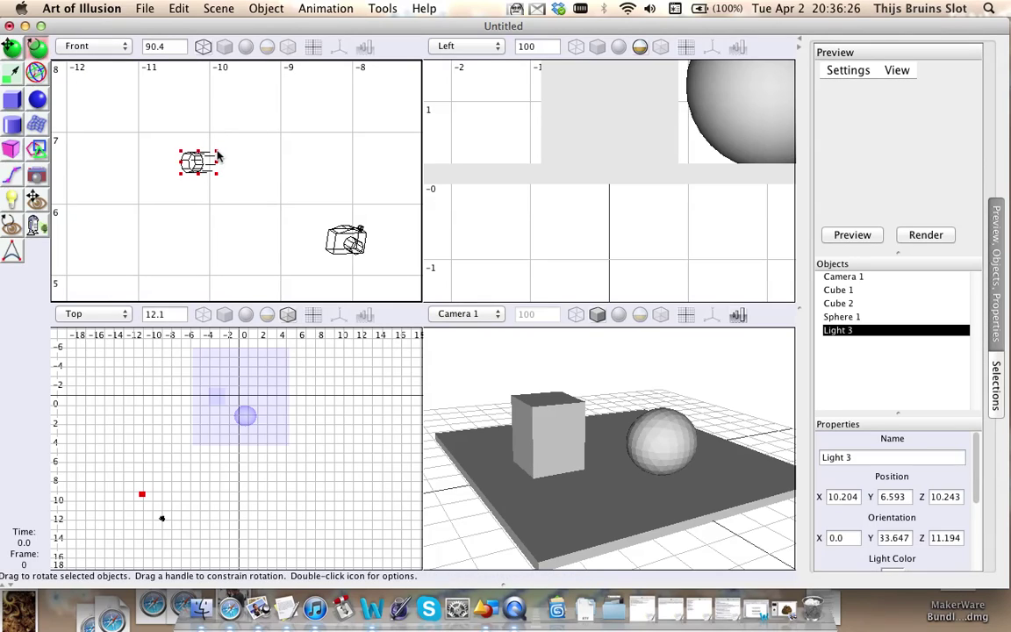
drag(218, 156, 198, 165)
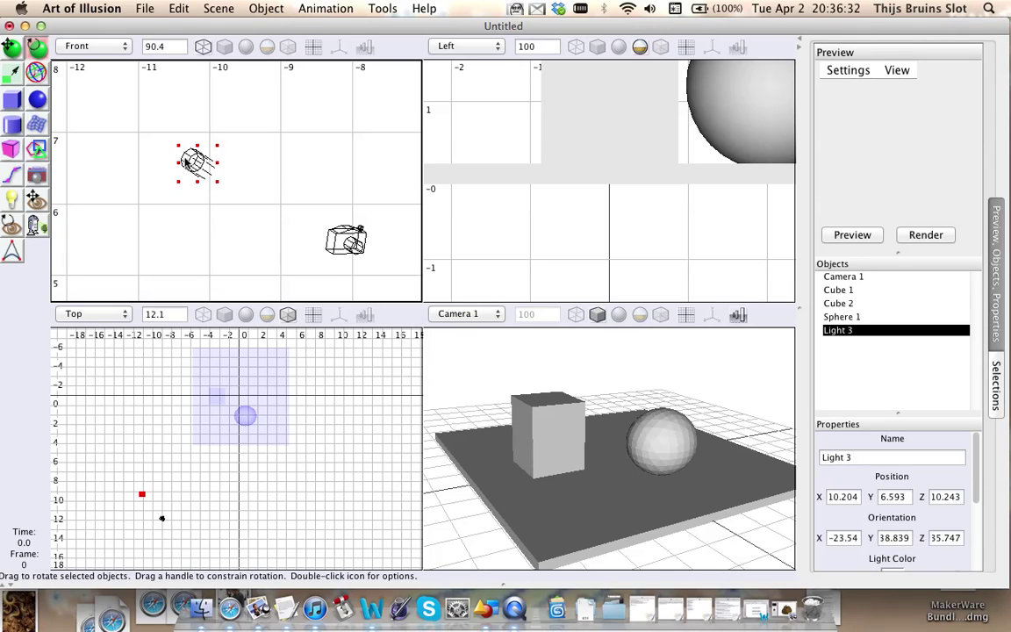
scroll(196, 161, down, 3)
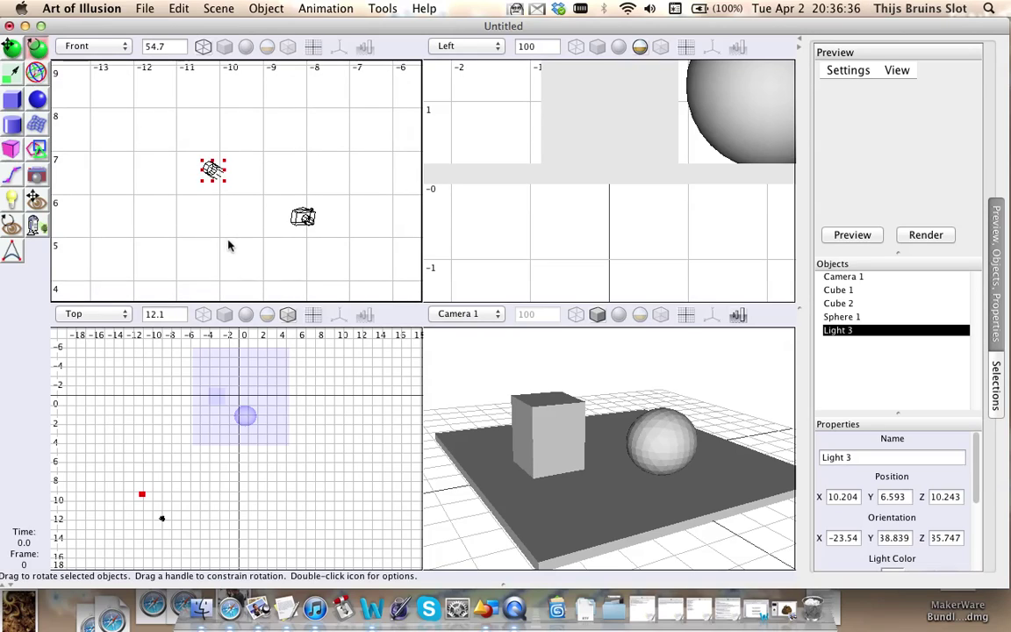
middle_drag(307, 257, 208, 151)
scroll(262, 191, down, 6)
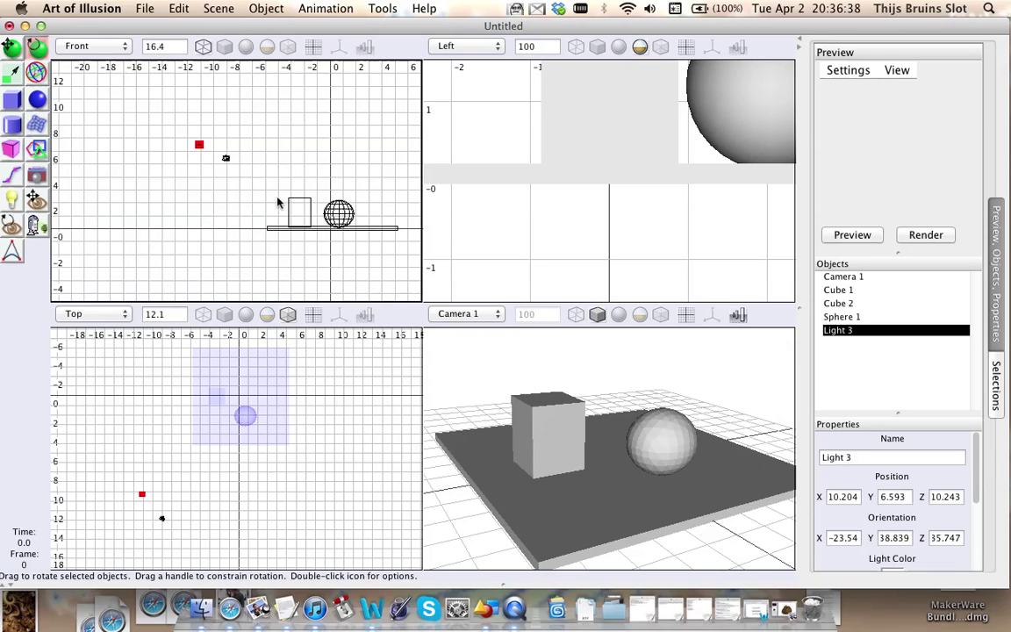
scroll(278, 203, up, 3)
middle_drag(284, 205, 201, 203)
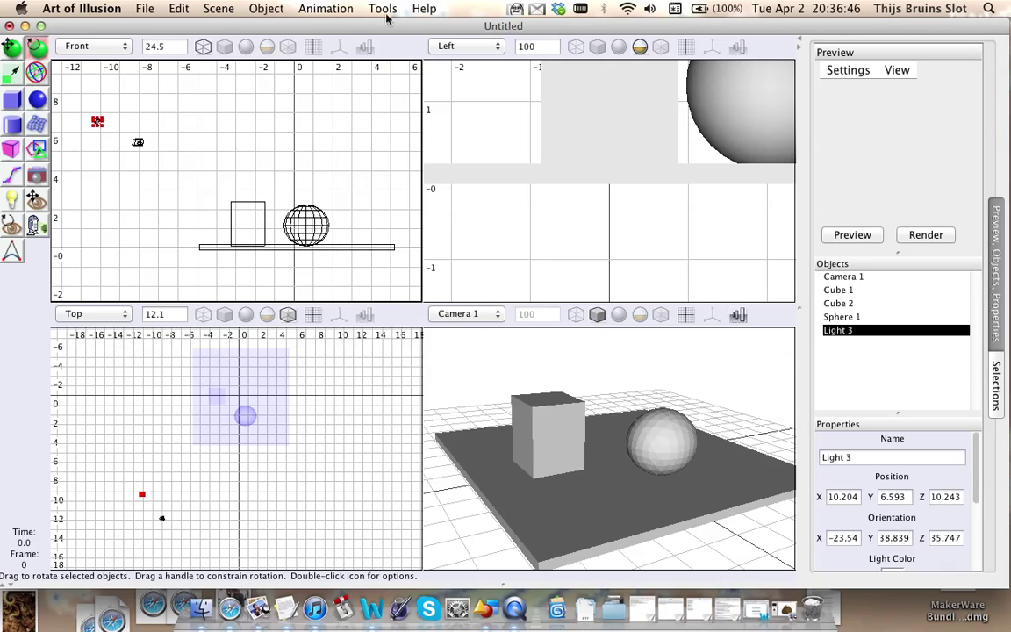
Review the Illumination, Output and Advanced render settings unchanged, then start the 400×300 raytrace
click(325, 8)
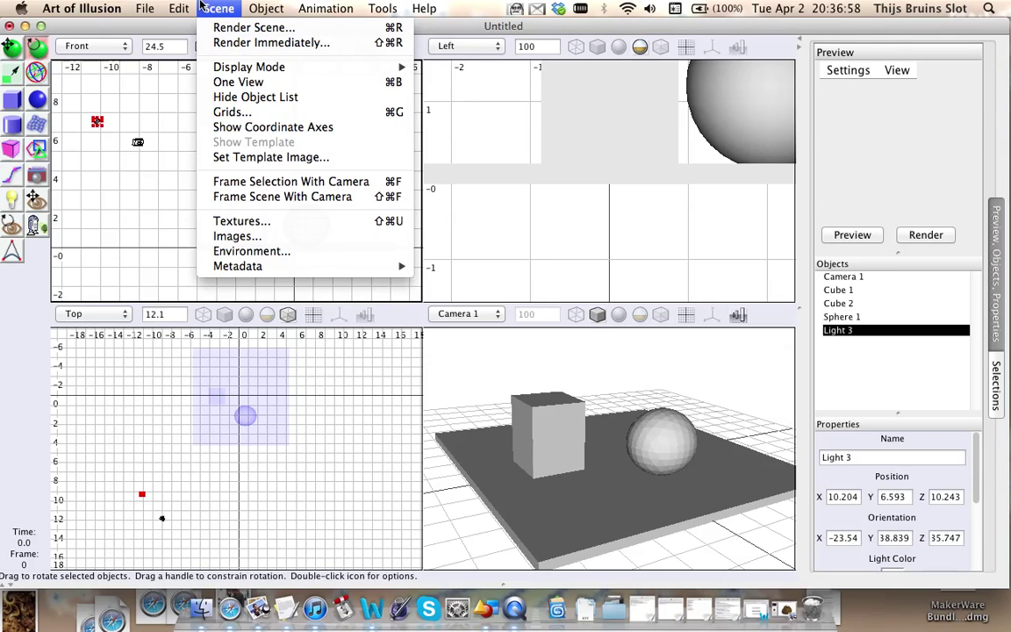
click(259, 28)
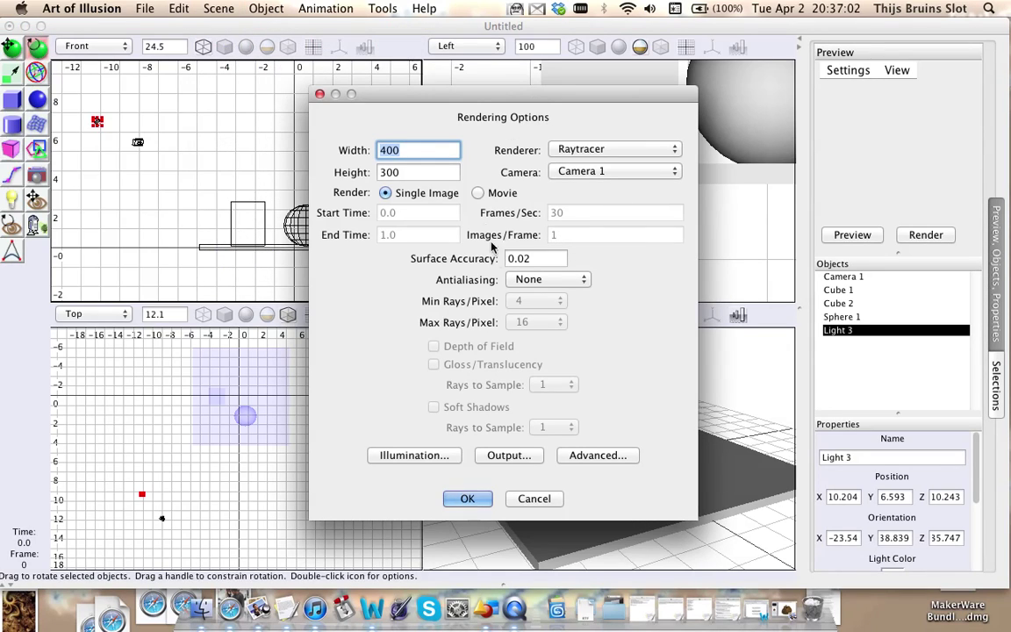
click(414, 455)
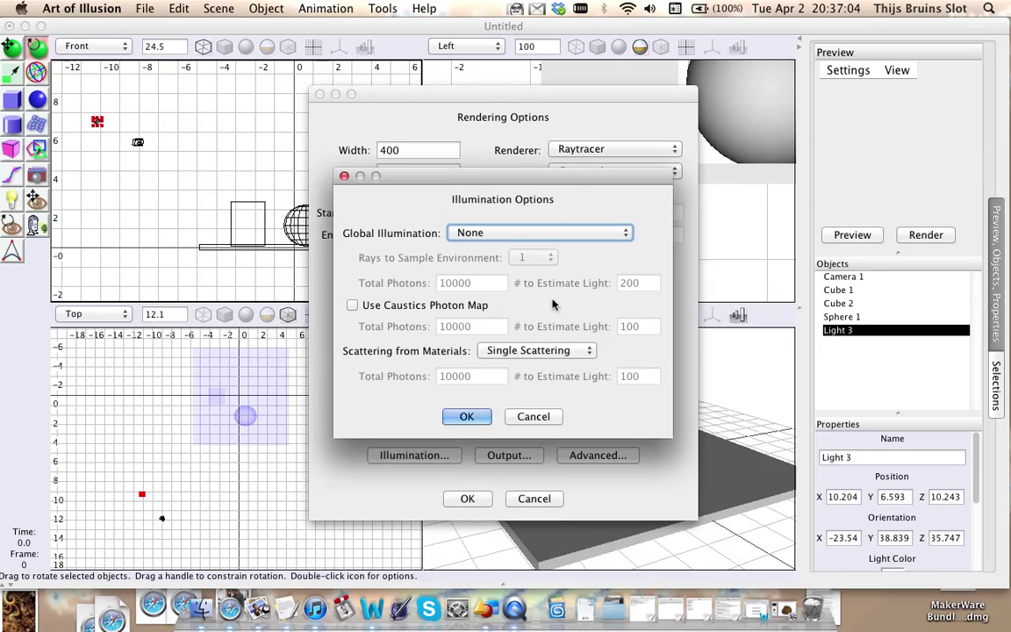
click(551, 414)
click(507, 455)
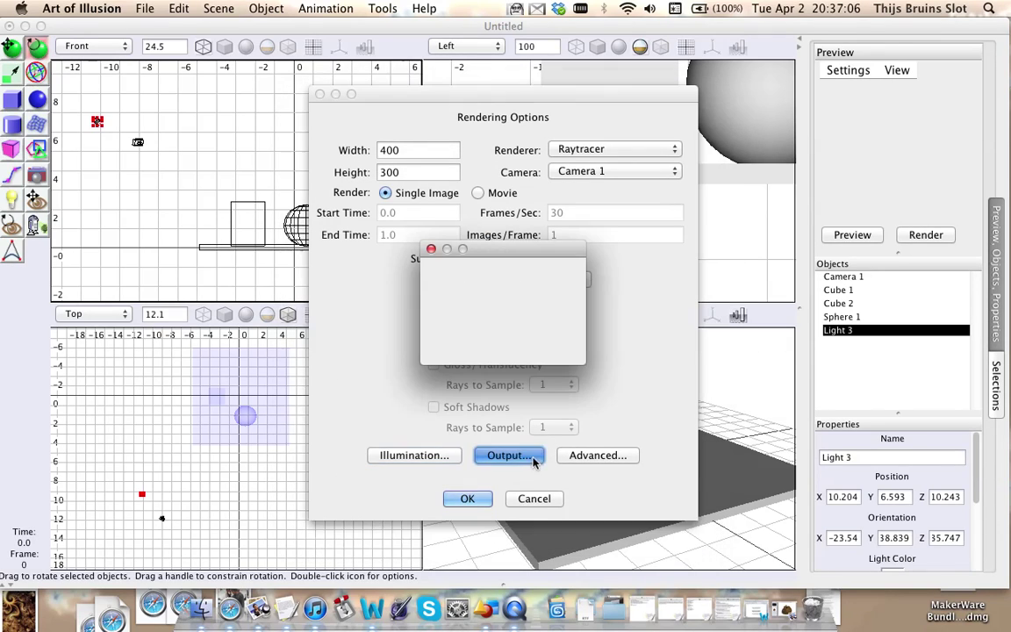
click(530, 346)
click(571, 457)
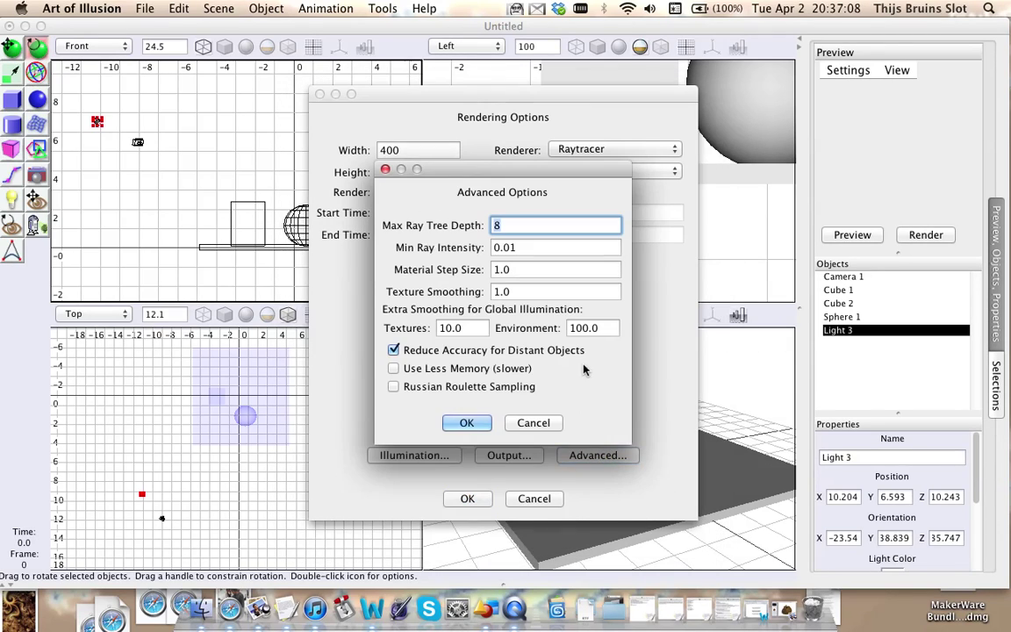
click(549, 424)
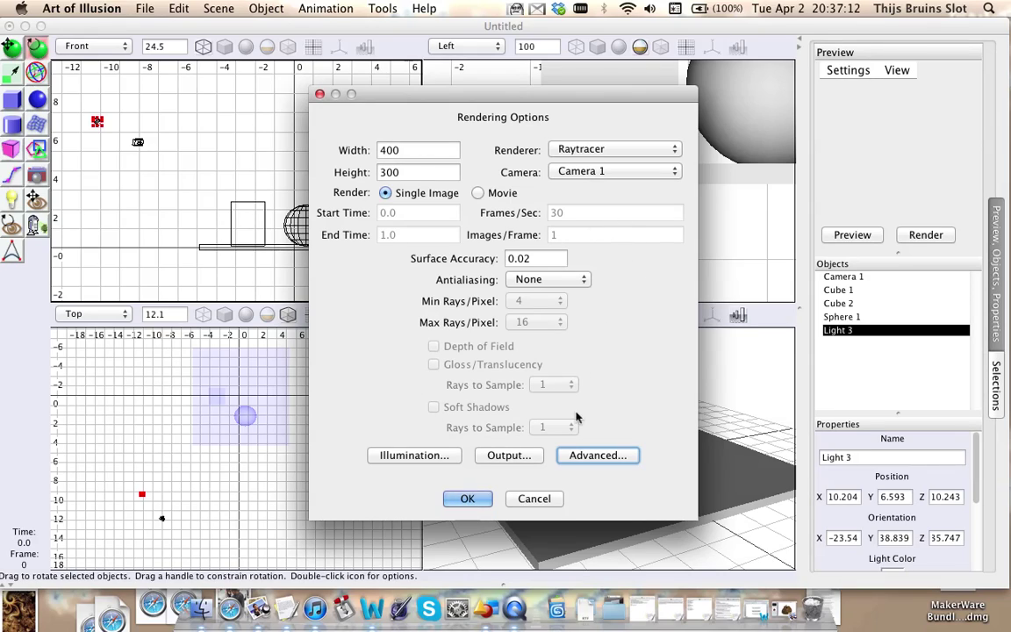
click(484, 500)
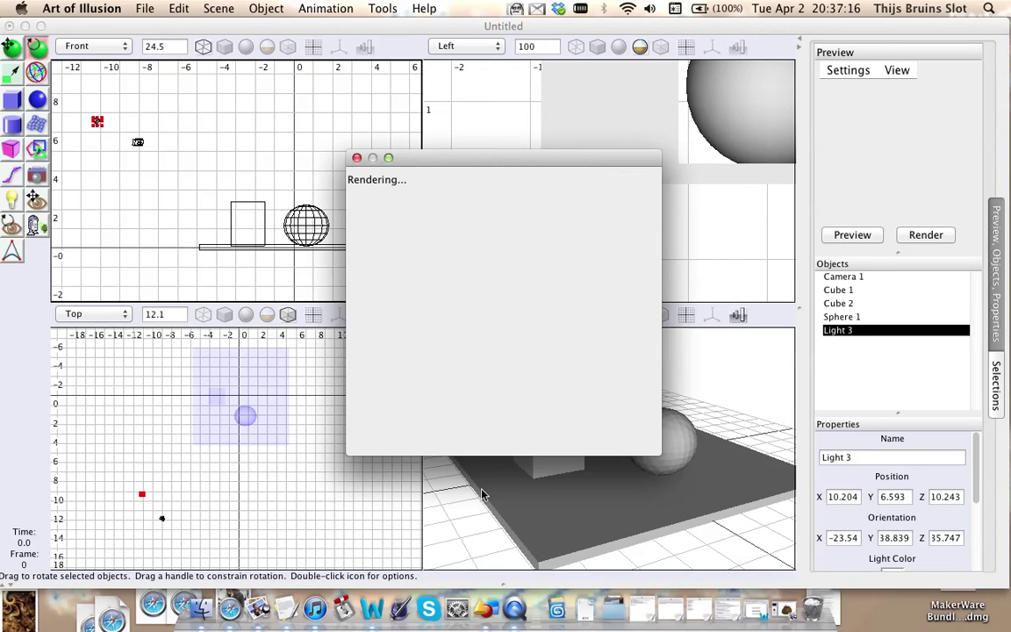
Move the finished render window aside to inspect the cube, sphere and shadow
drag(476, 165, 447, 52)
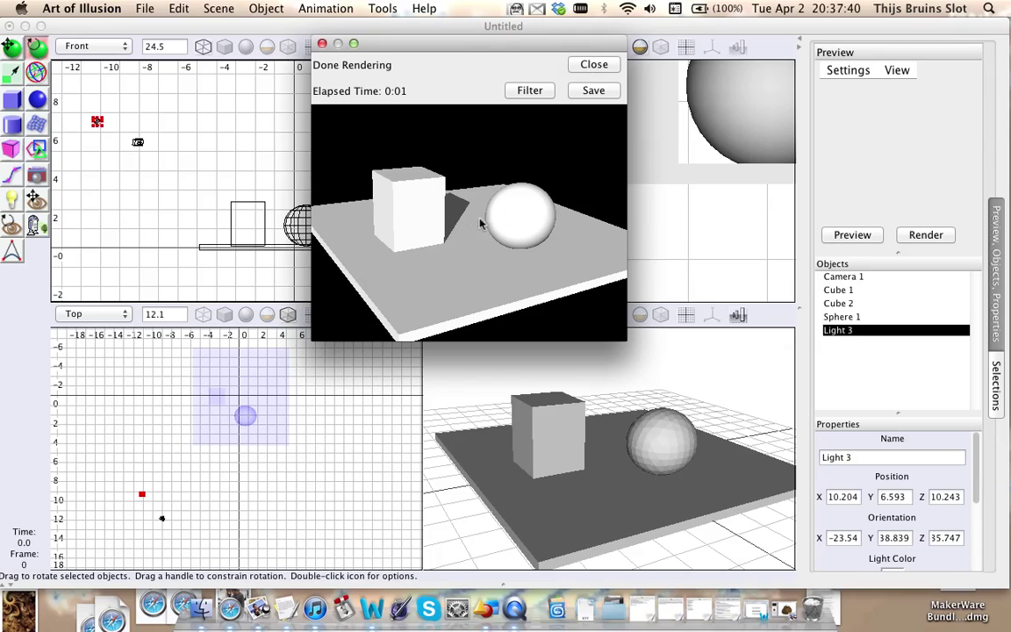
Close the render window, select the left cube, and bring up the Object and Scene menus
click(592, 67)
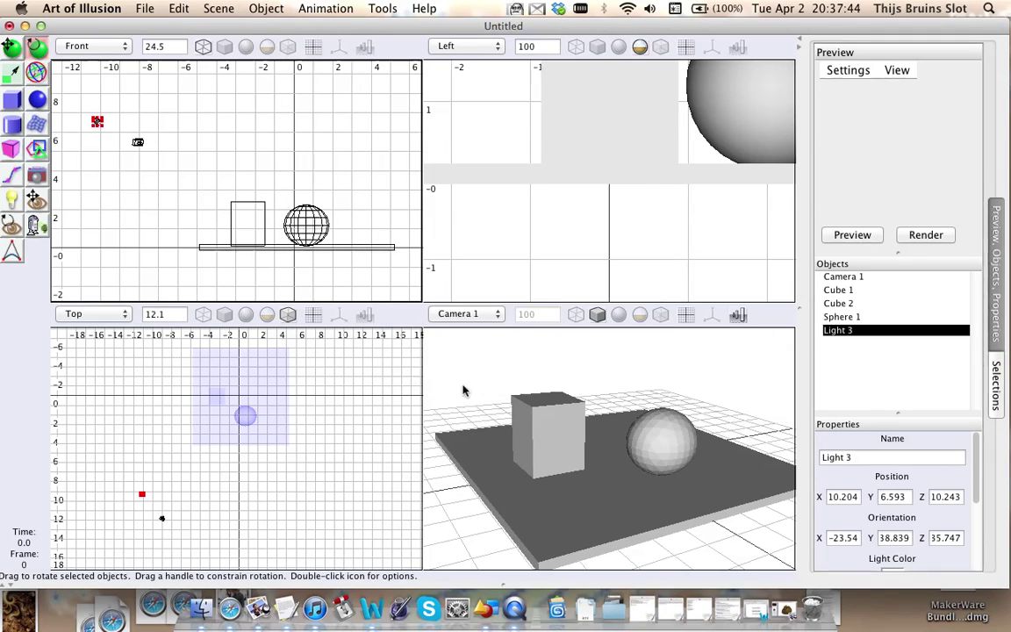
click(13, 48)
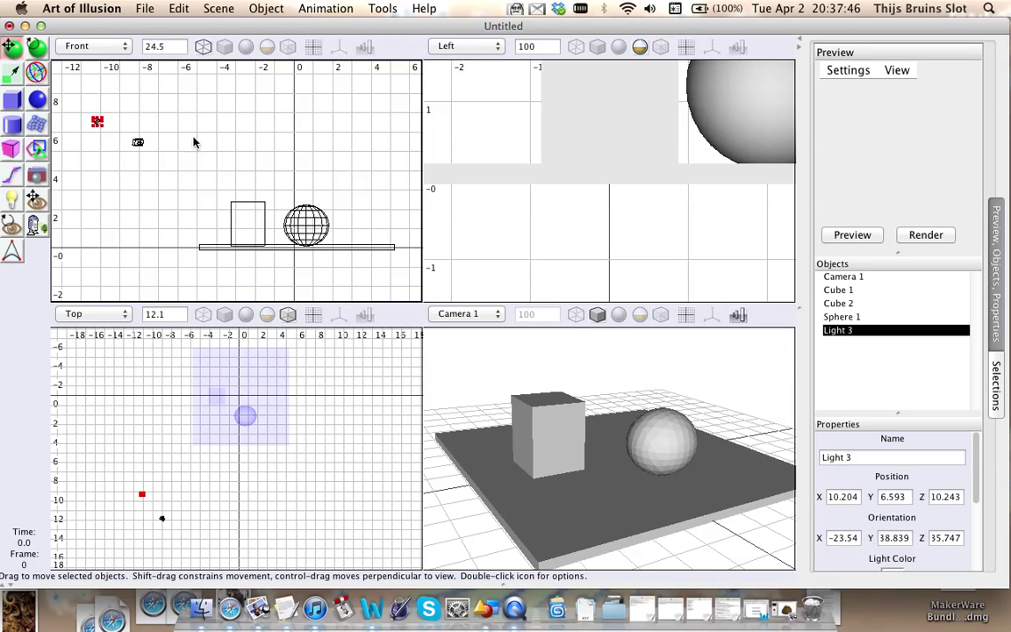
click(536, 409)
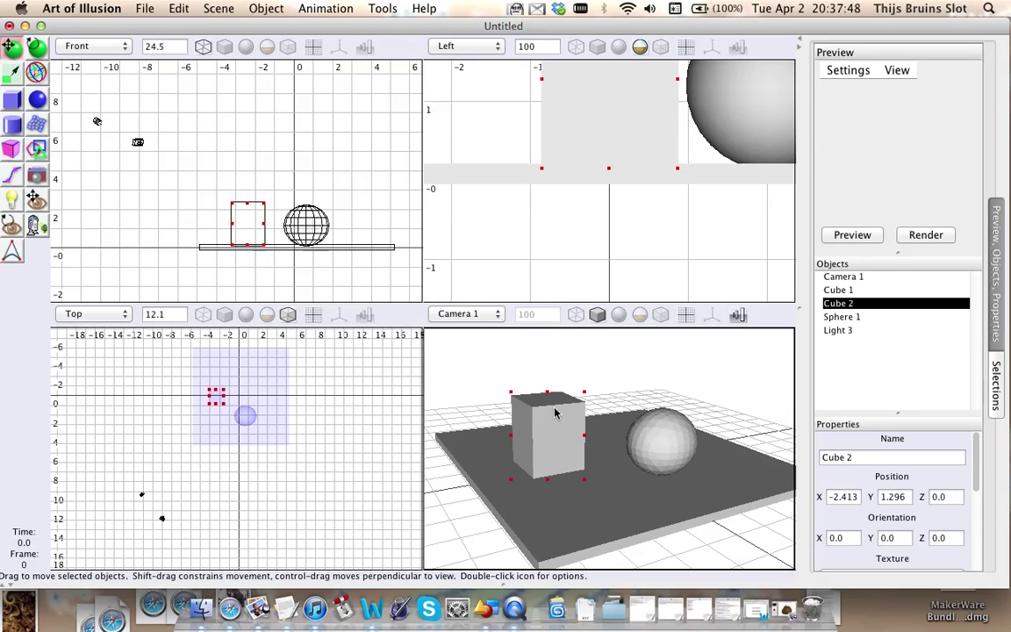
scroll(255, 219, up, 3)
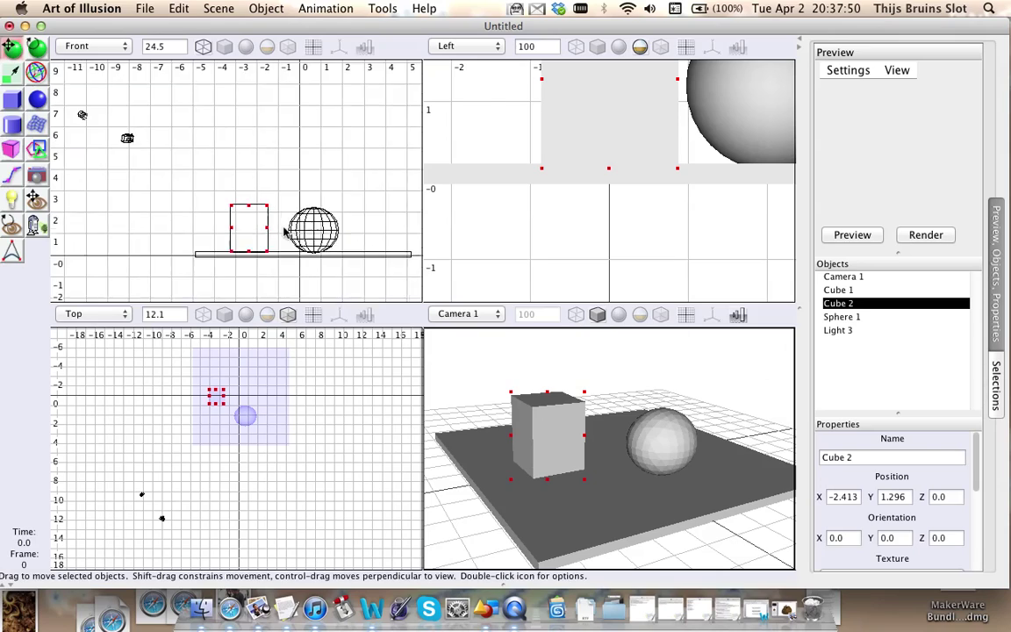
middle_drag(318, 217, 274, 200)
scroll(274, 200, up, 4)
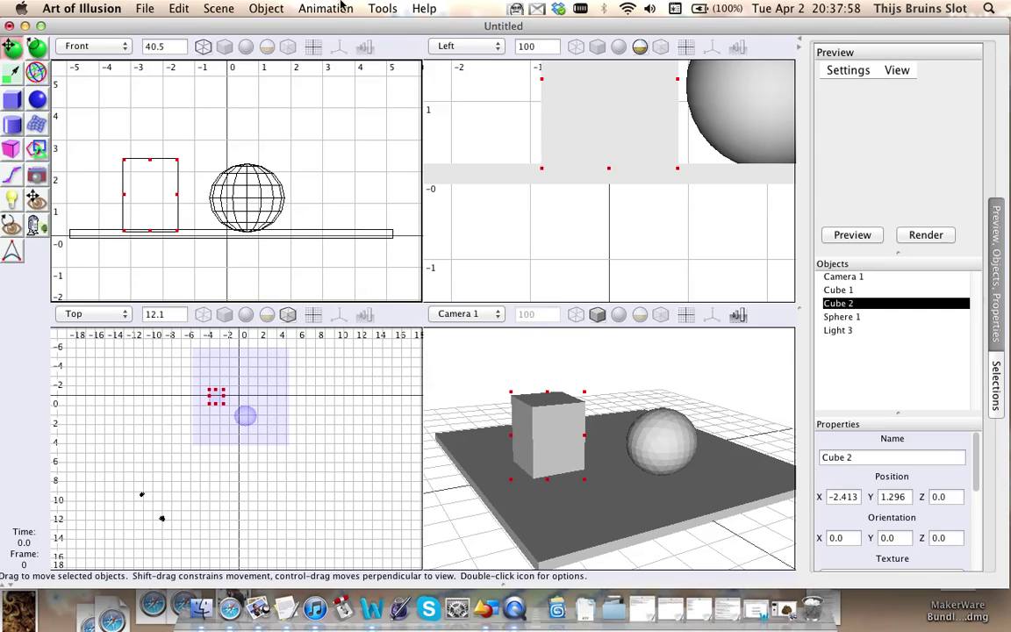
click(264, 7)
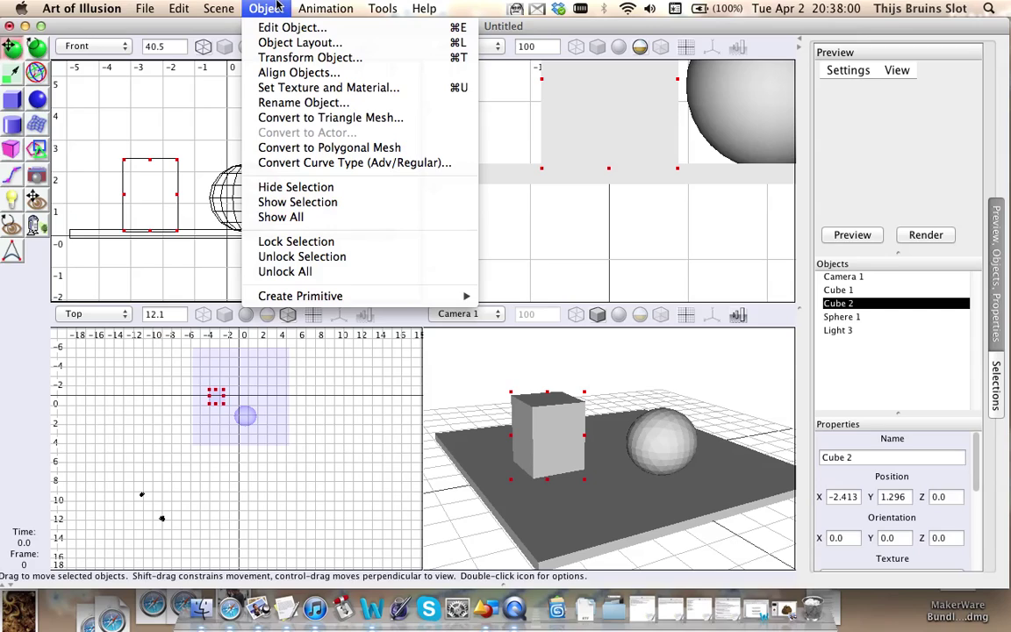
mouse_move(234, 6)
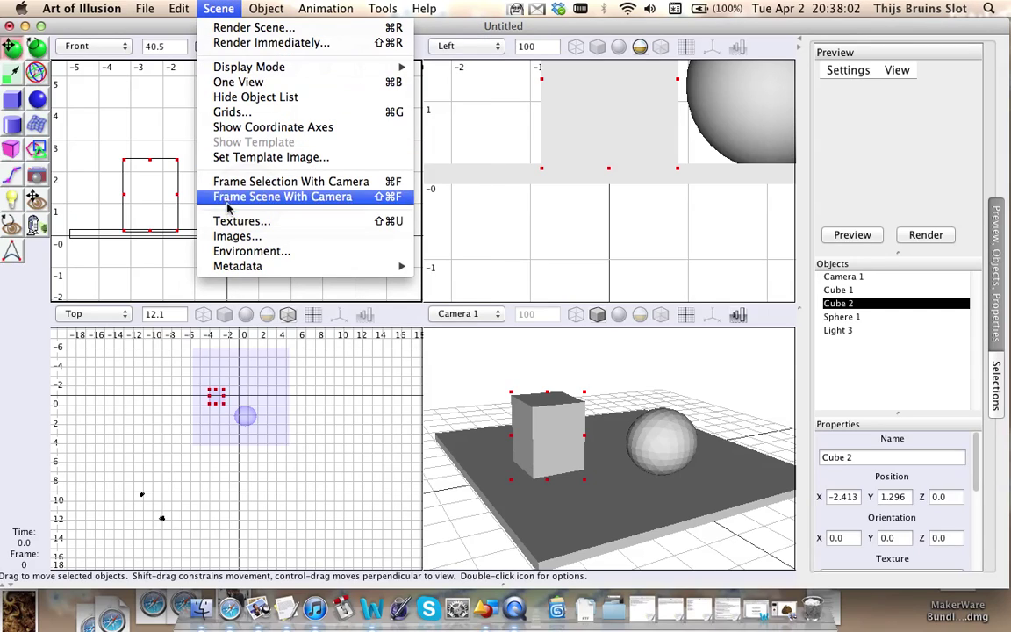
Open Scene > Textures and add a new uniform texture, Untitled 1, opening its editor
click(314, 221)
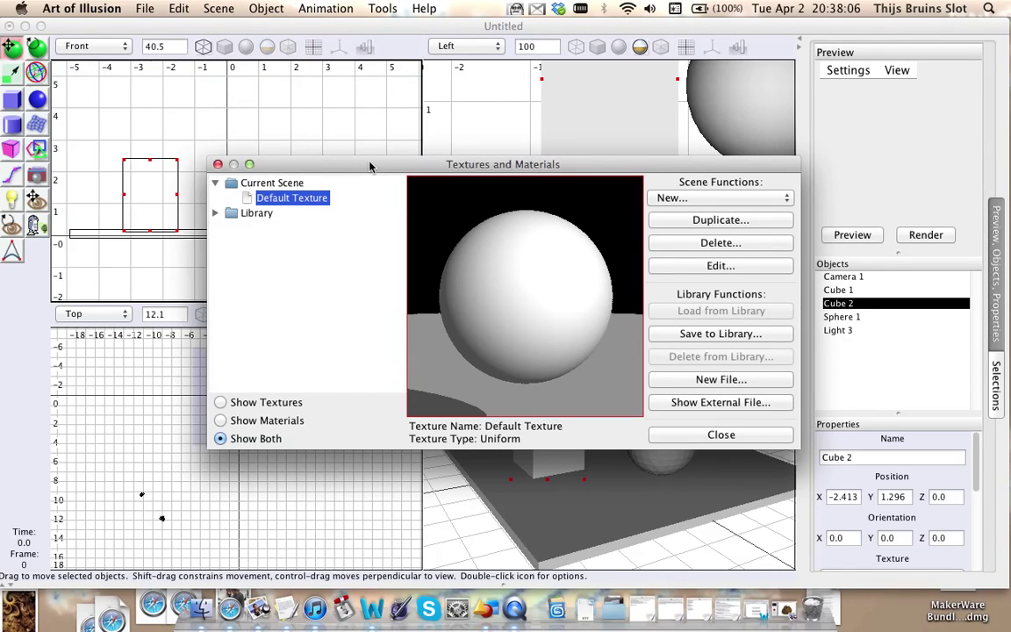
drag(354, 165, 306, 158)
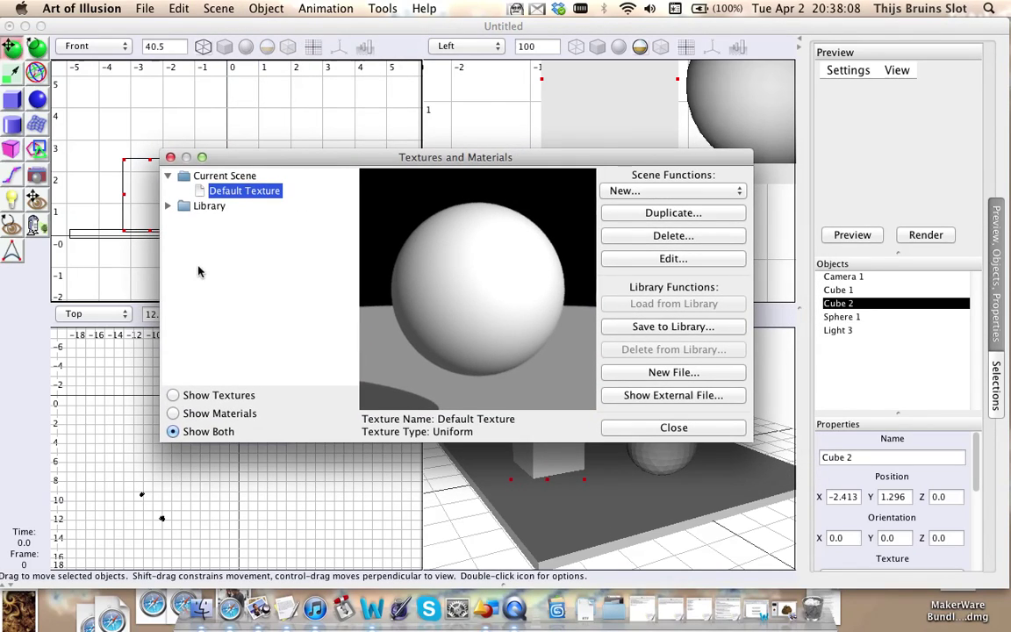
click(730, 192)
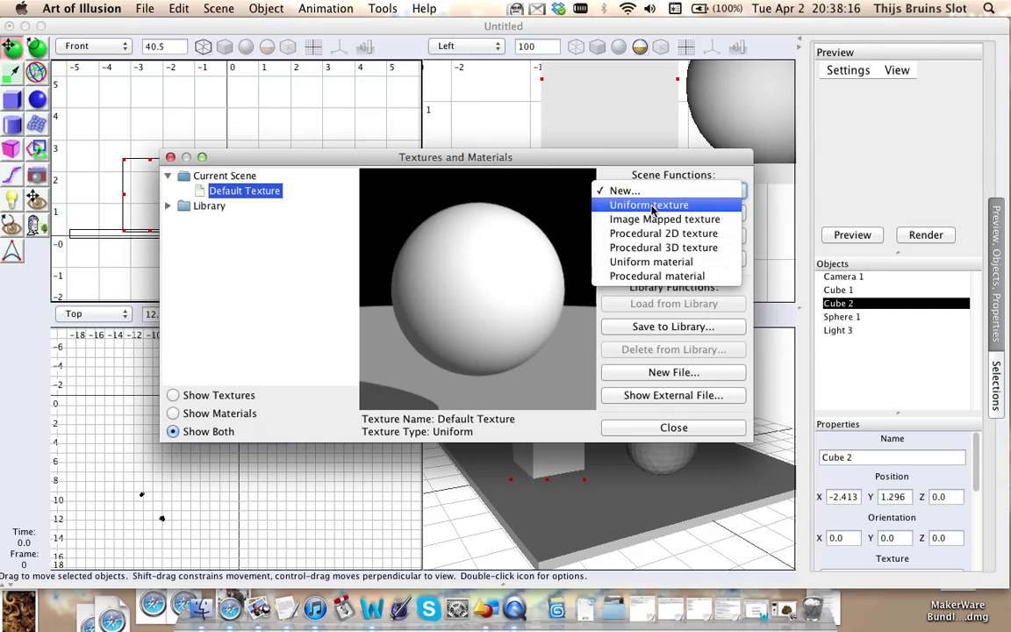
click(703, 206)
drag(541, 57, 432, 54)
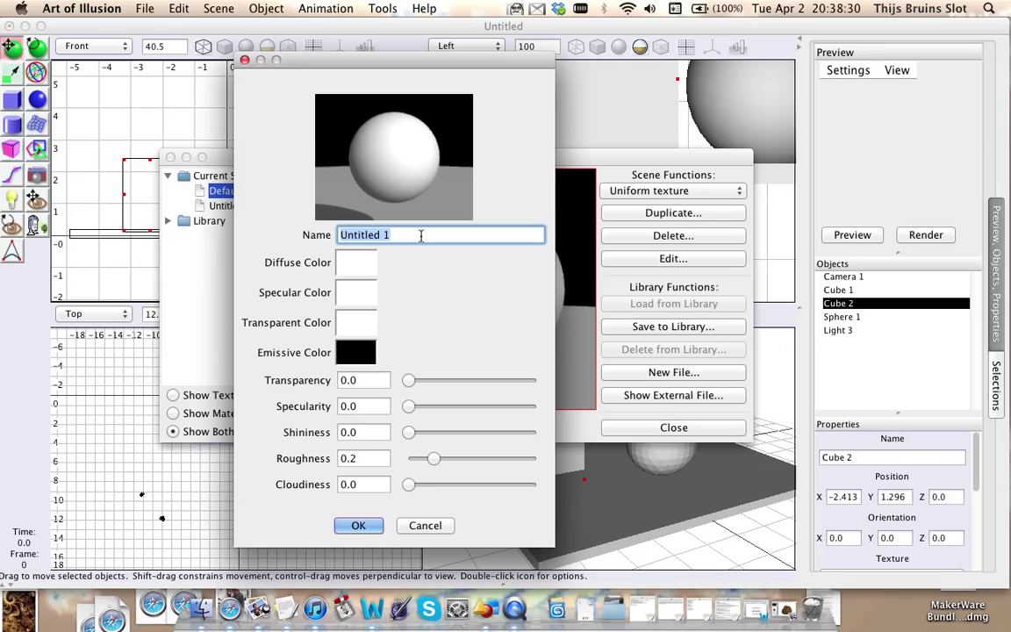
Name the texture Red and set its diffuse colour to pure red (hue 0.0, saturation 1.0)
text(Red)
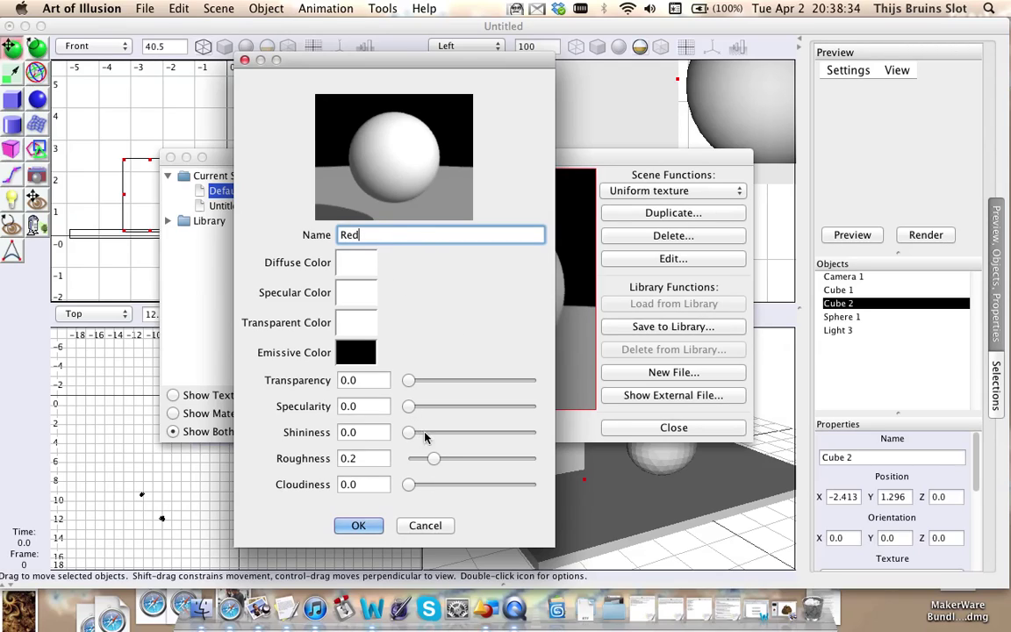
click(366, 265)
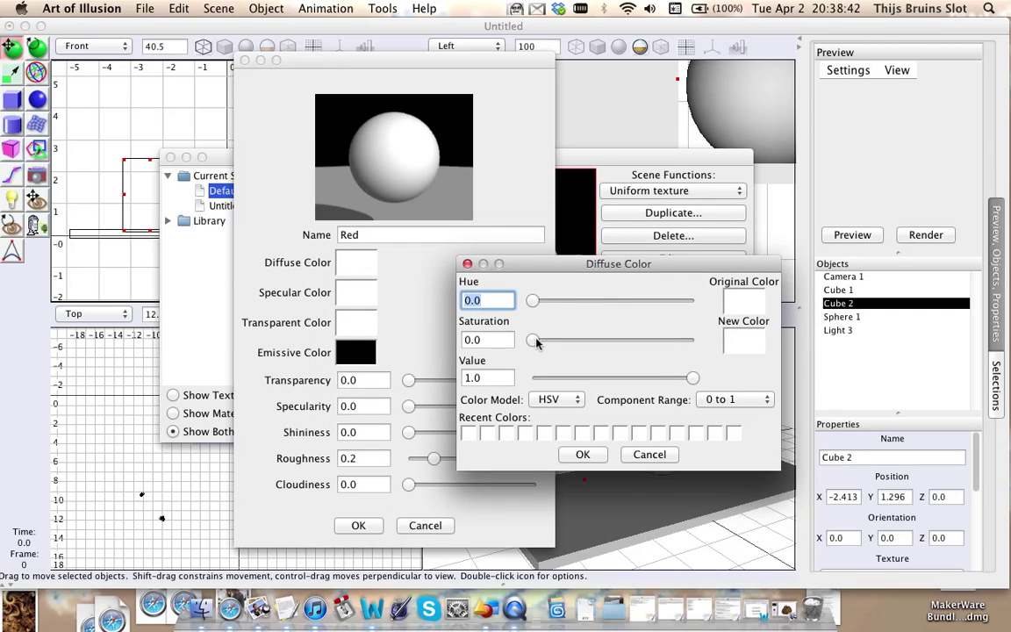
drag(539, 345, 690, 351)
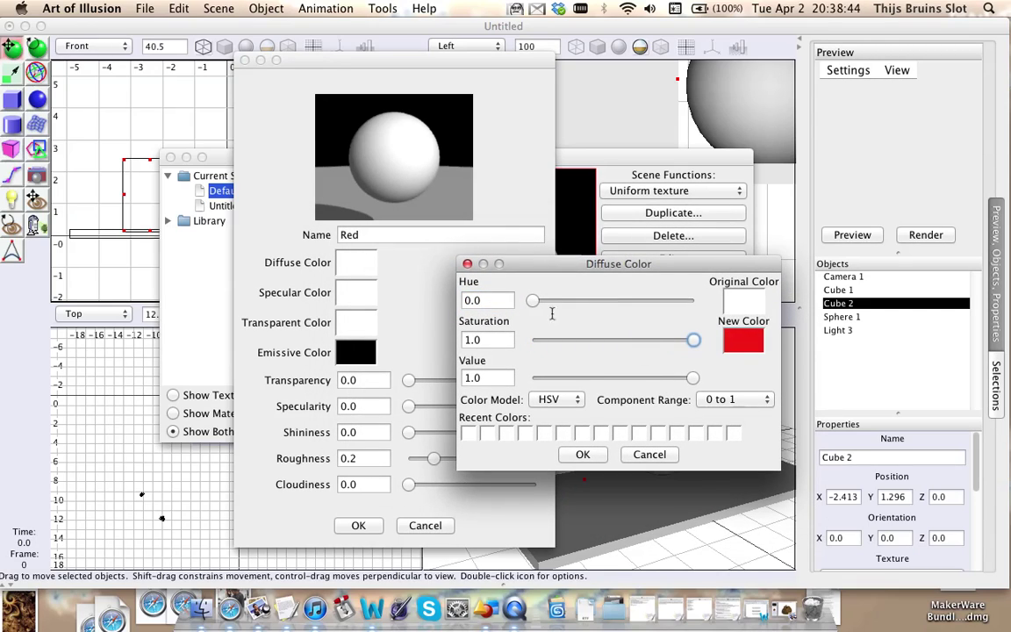
drag(538, 306, 457, 259)
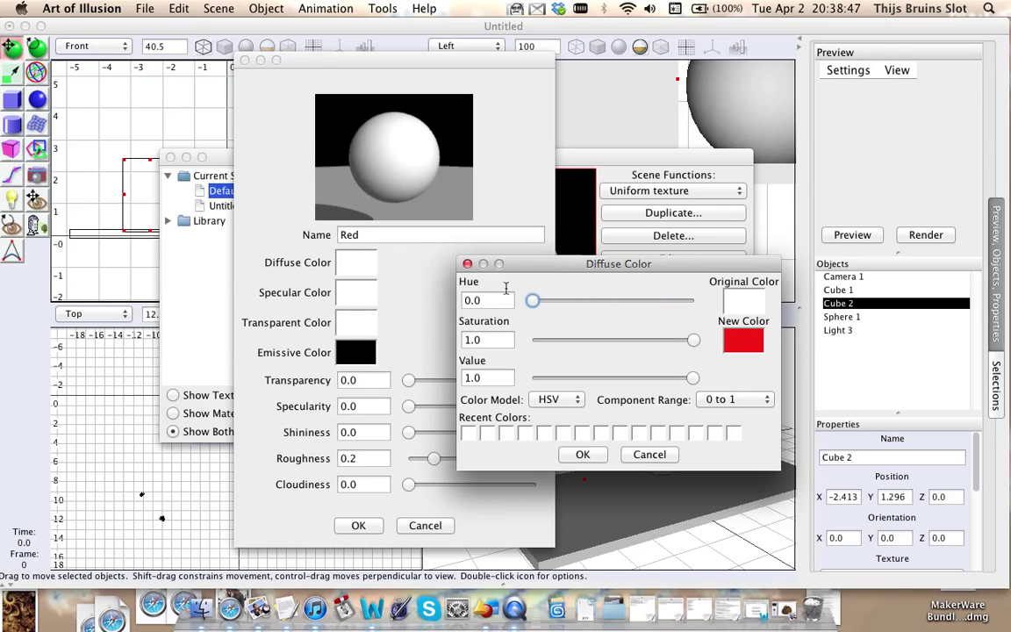
click(583, 454)
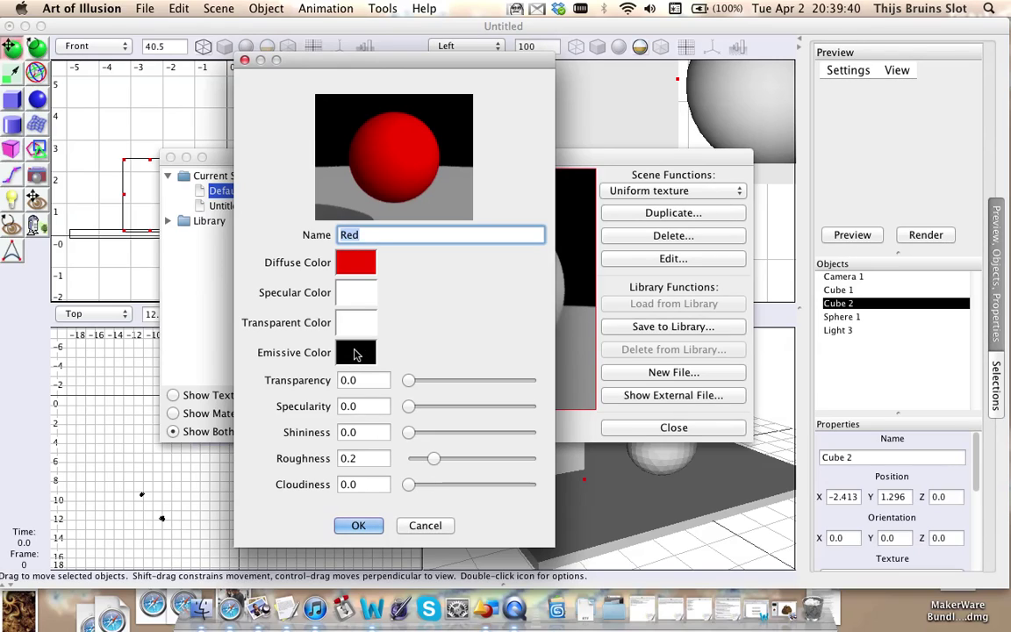
Return the Red texture's emissive colour to black after briefly trying dark grey
click(356, 352)
drag(449, 204, 413, 199)
drag(379, 314, 415, 317)
click(431, 393)
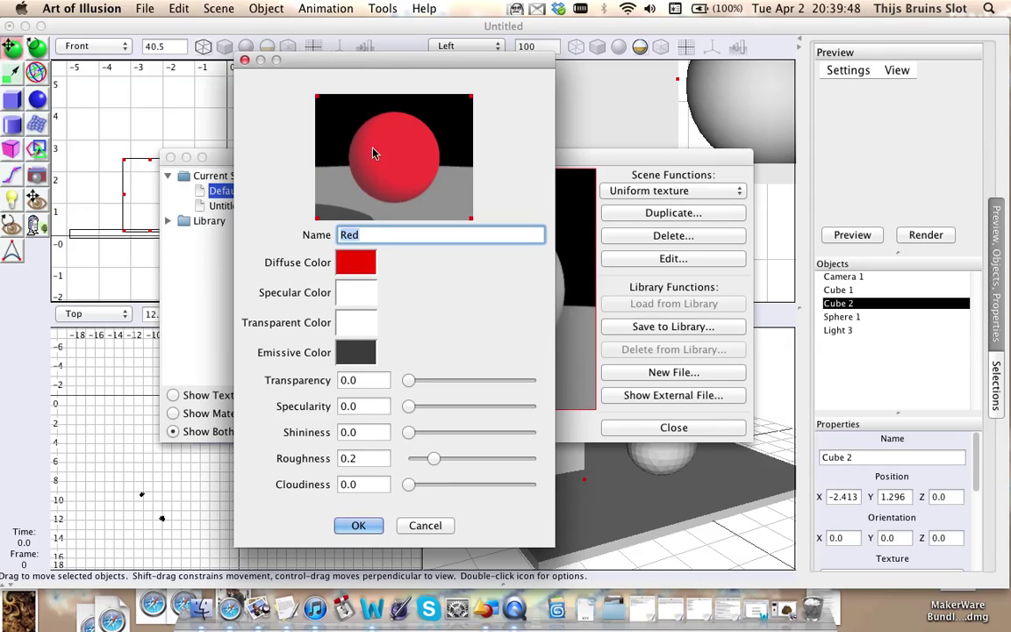
click(351, 354)
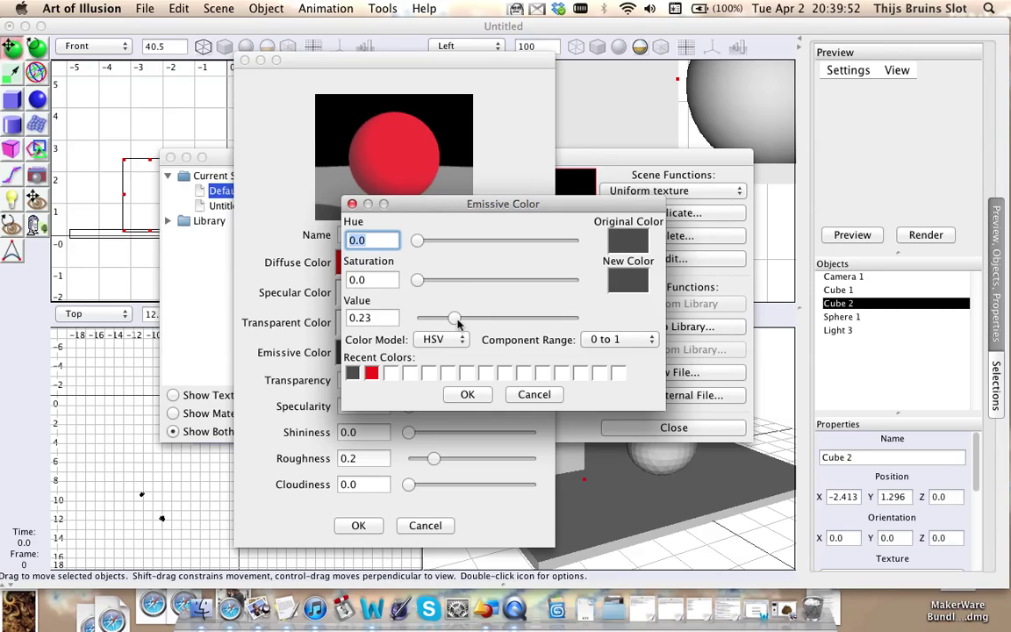
drag(455, 318, 388, 316)
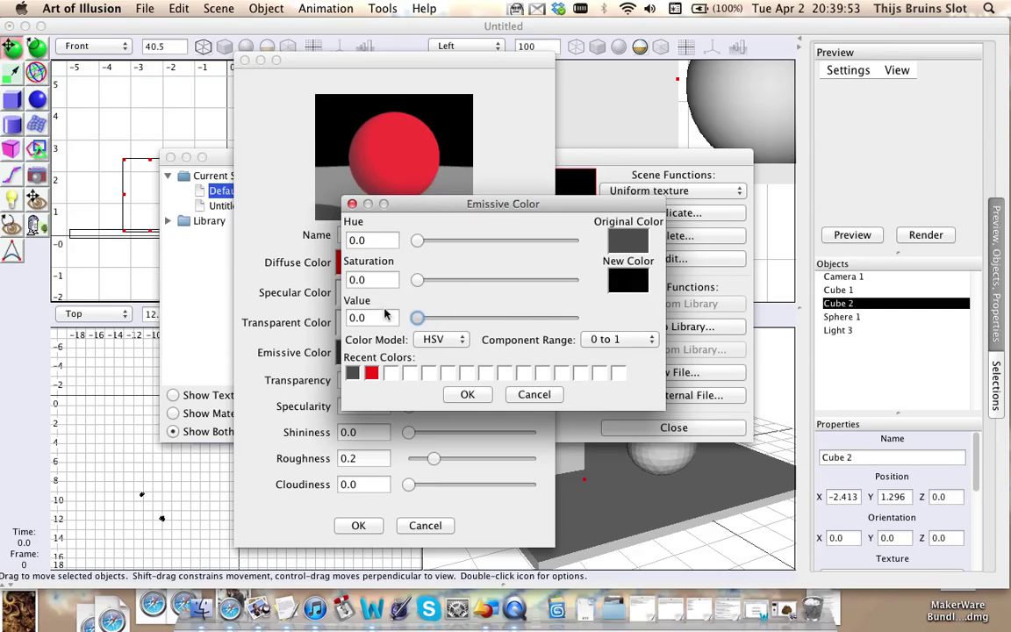
click(472, 394)
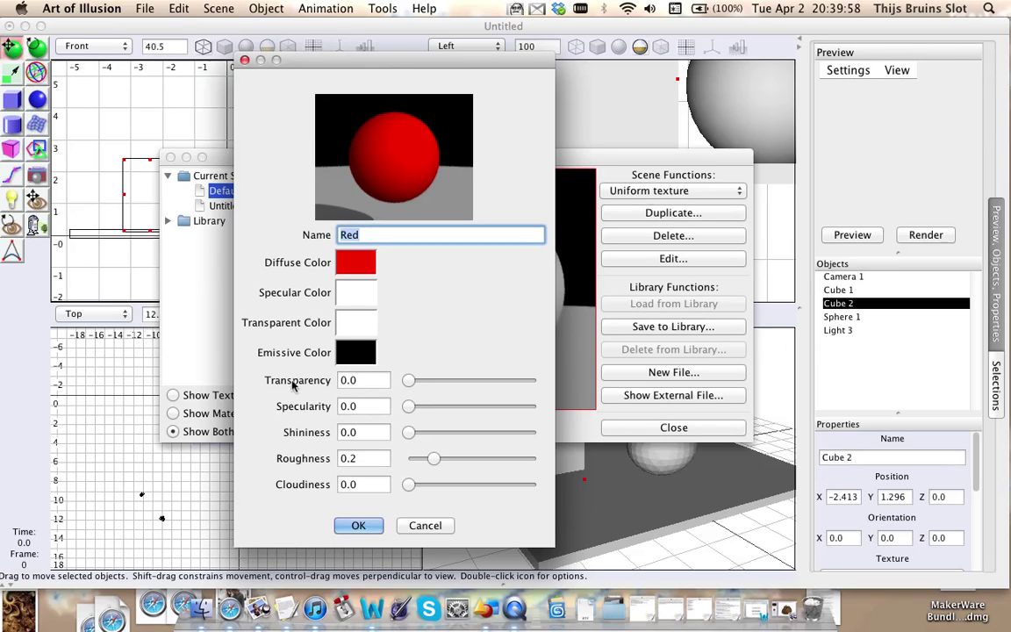
Set the Red texture's transparency and specularity to zero while trying out shininess values
mouse_move(408, 380)
mouse_down()
mouse_move(497, 381)
mouse_move(408, 380)
mouse_up()
click(496, 406)
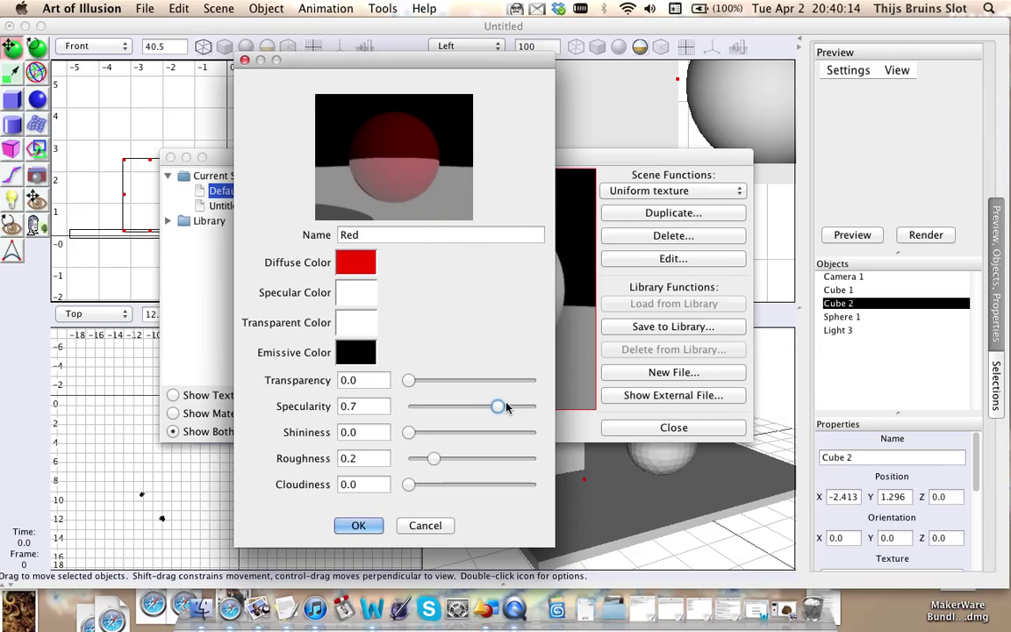
drag(499, 411, 407, 407)
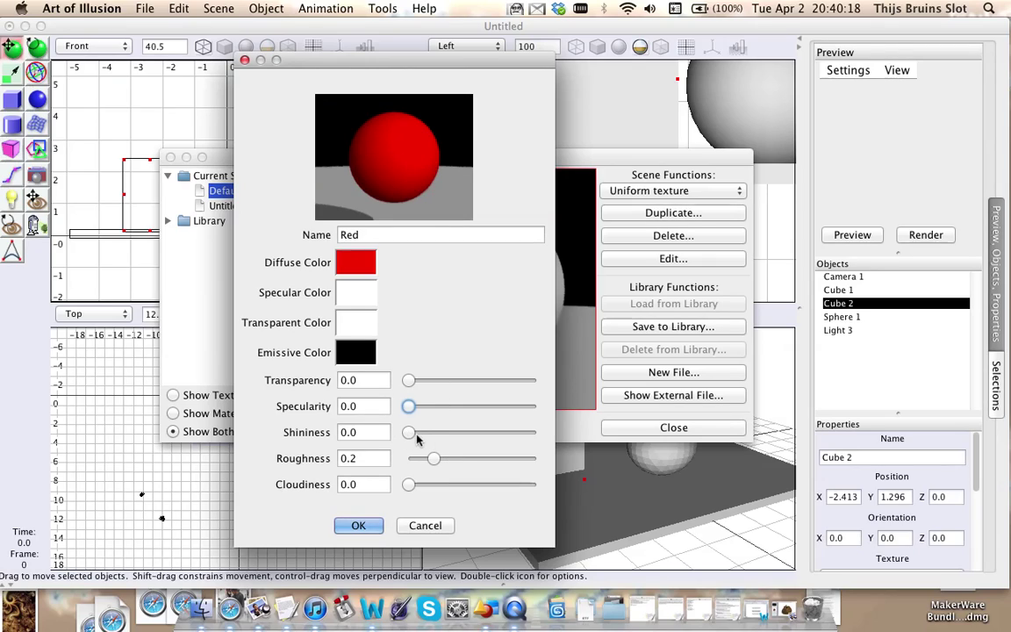
drag(408, 435, 452, 439)
drag(465, 398, 495, 433)
drag(497, 433, 408, 434)
drag(414, 435, 500, 433)
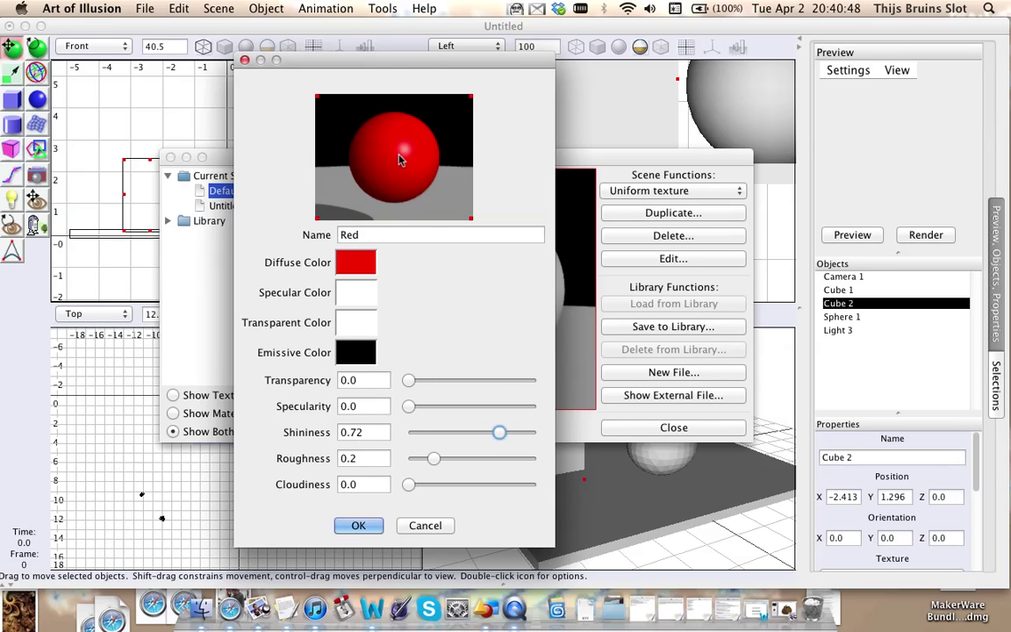
Set roughness to 0.16 and shininess to 0, then save the Red texture
drag(404, 59, 327, 25)
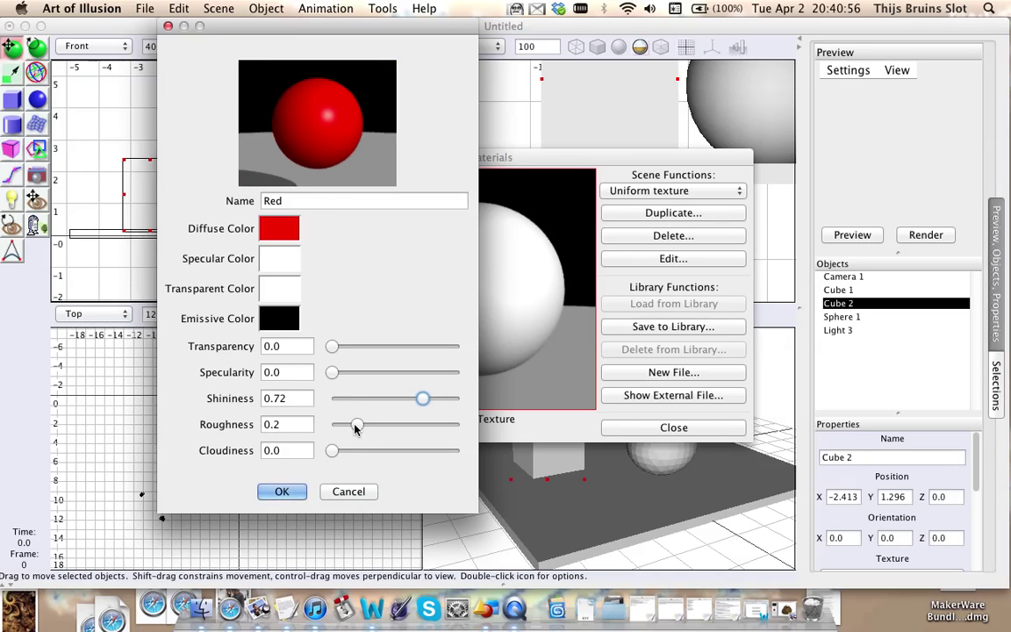
drag(357, 424, 413, 425)
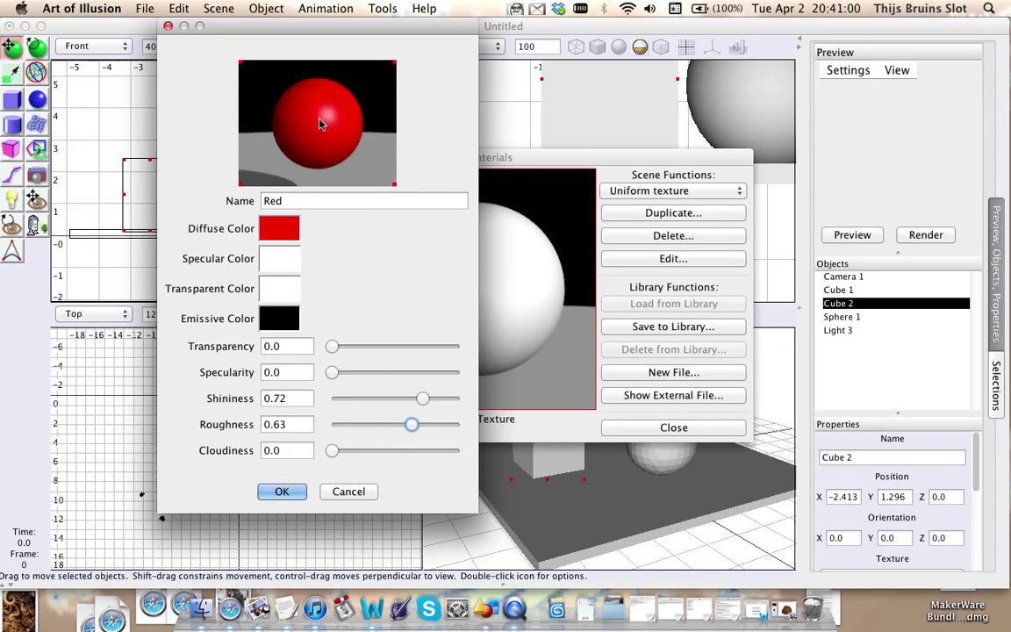
drag(407, 429, 428, 426)
drag(430, 434, 354, 428)
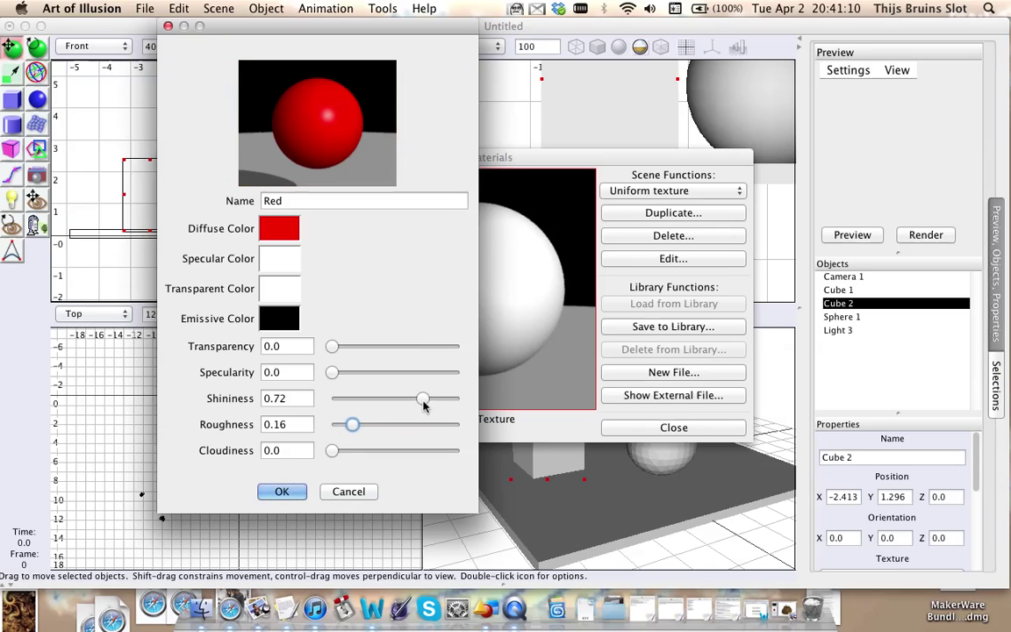
drag(422, 399, 301, 409)
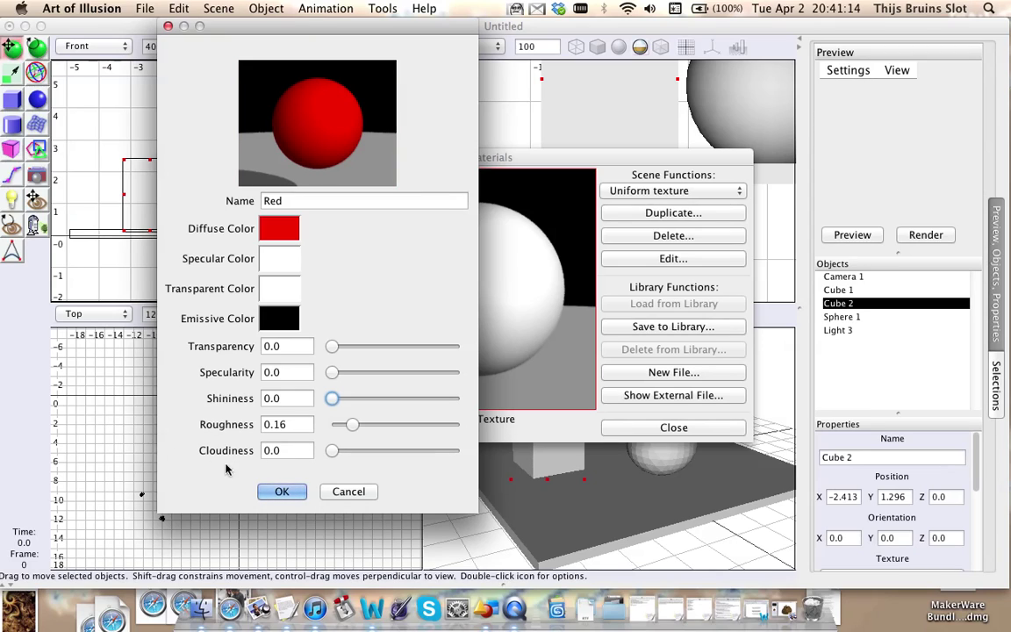
click(281, 491)
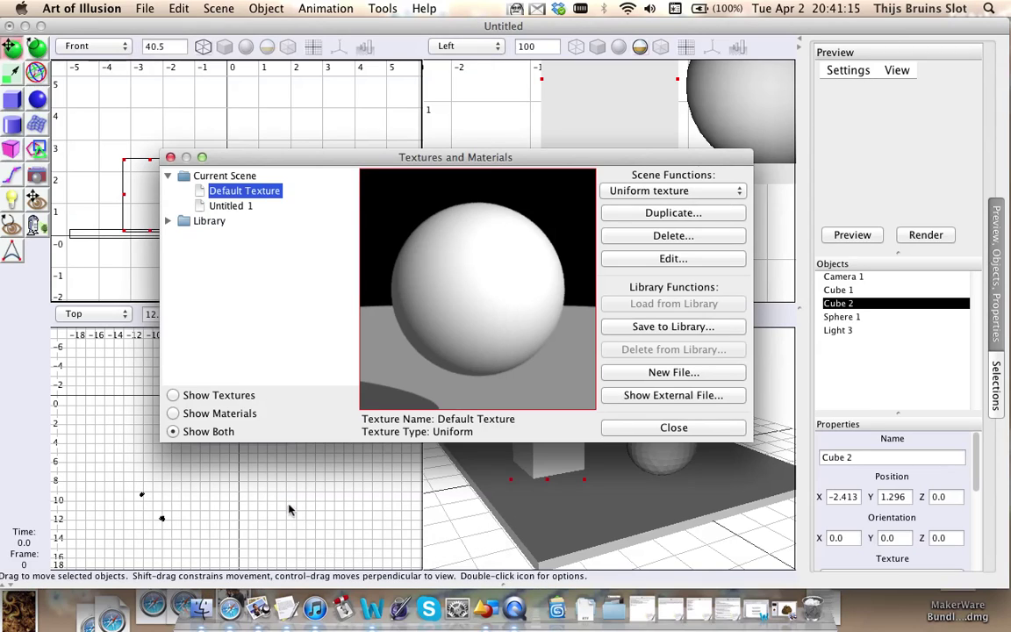
Assign the Red texture to Cube 2 with Object > Set Texture and Material
click(170, 157)
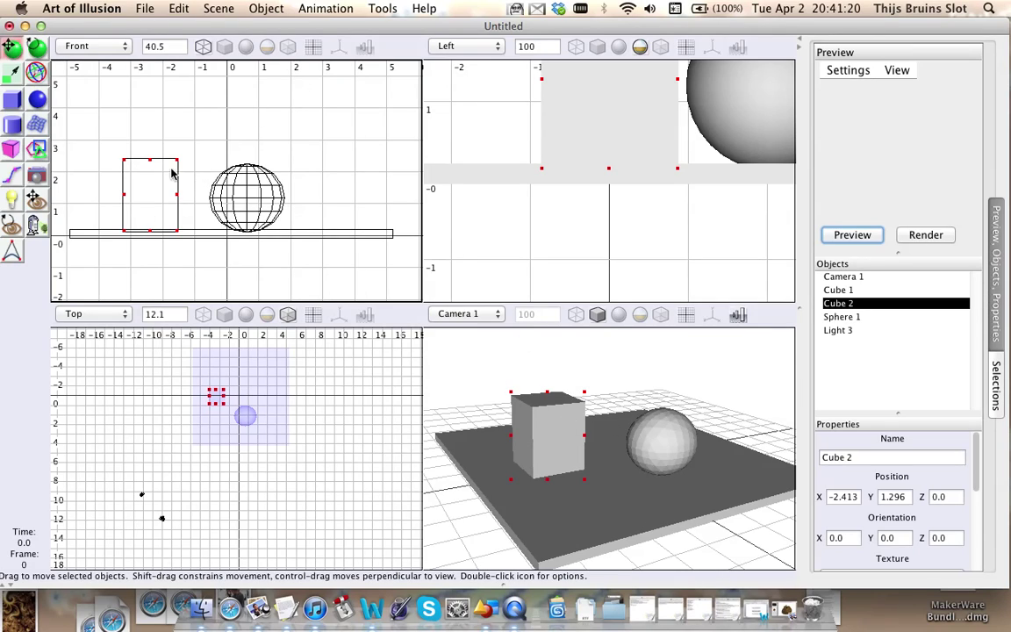
click(219, 7)
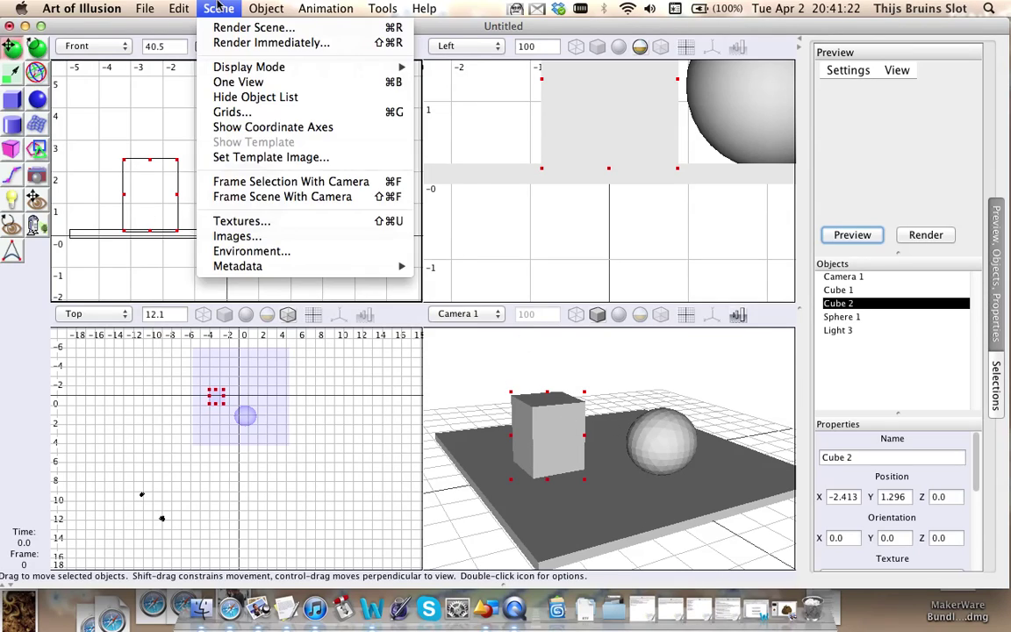
click(266, 8)
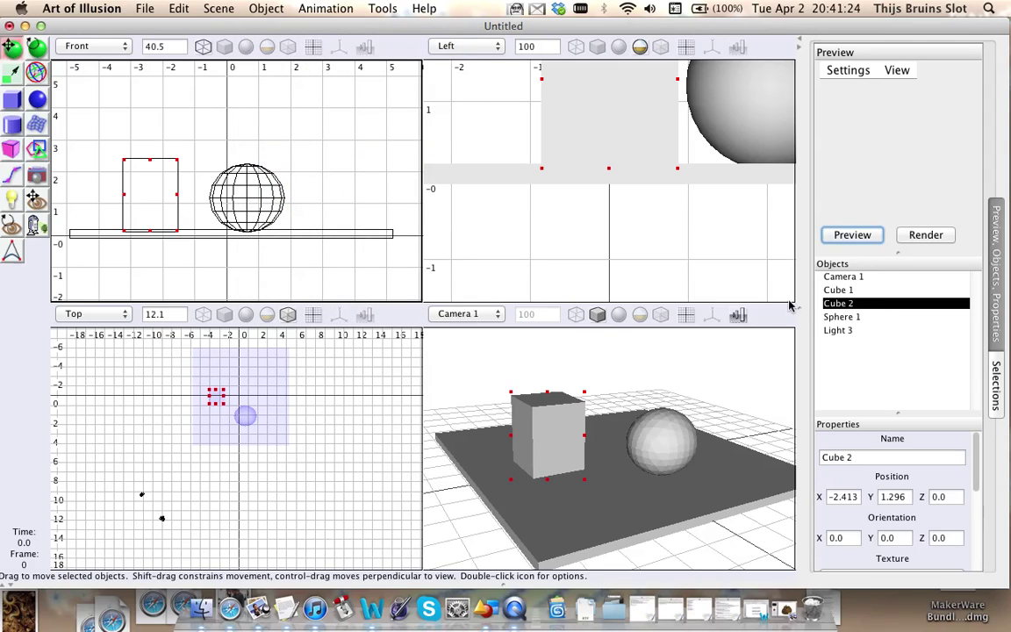
click(260, 6)
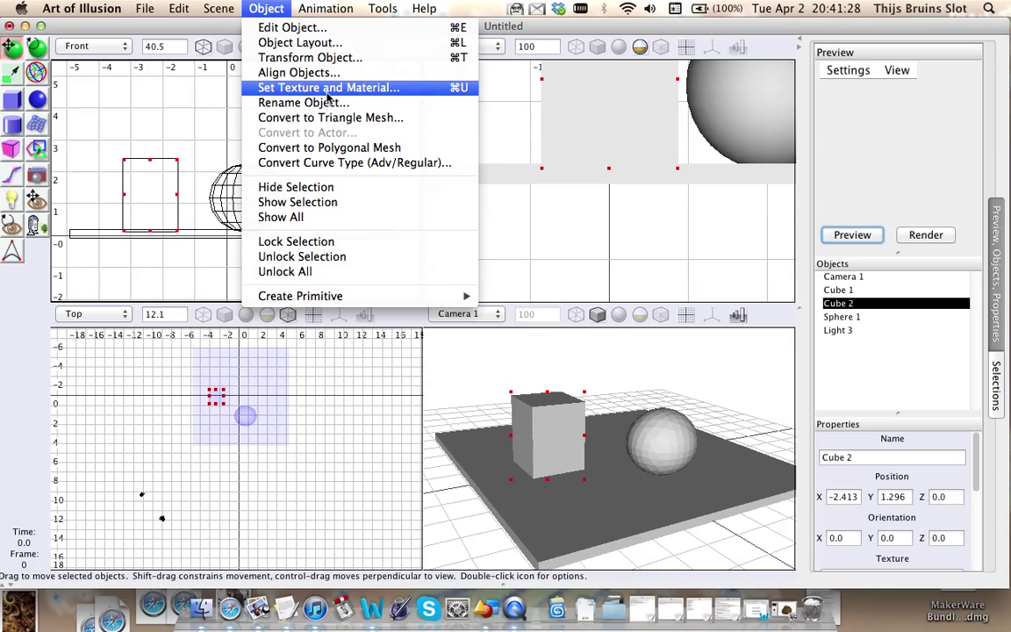
click(389, 87)
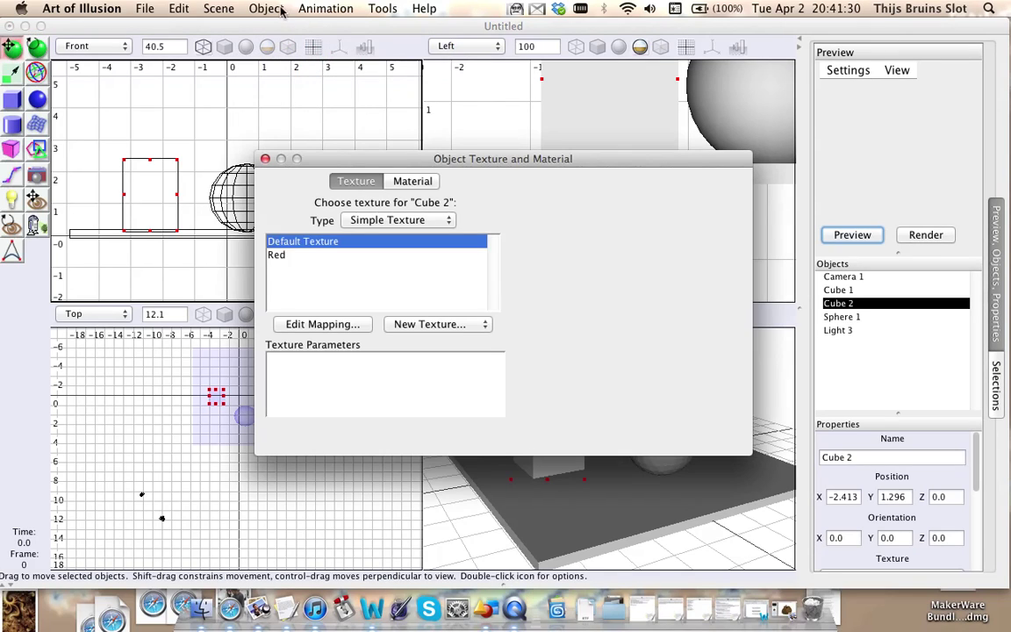
drag(454, 159, 424, 144)
click(263, 241)
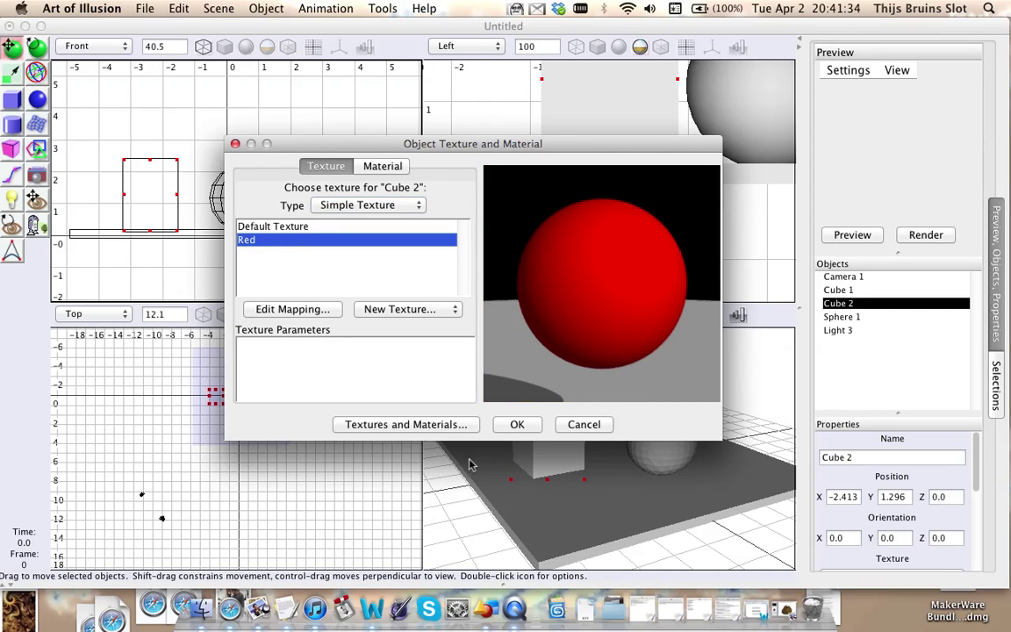
click(519, 424)
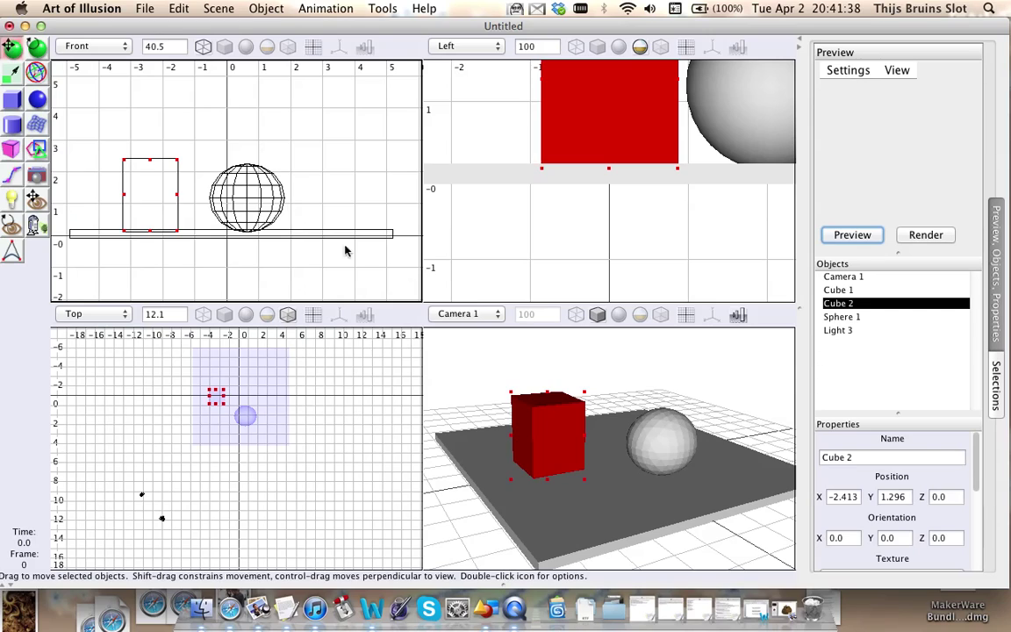
click(236, 8)
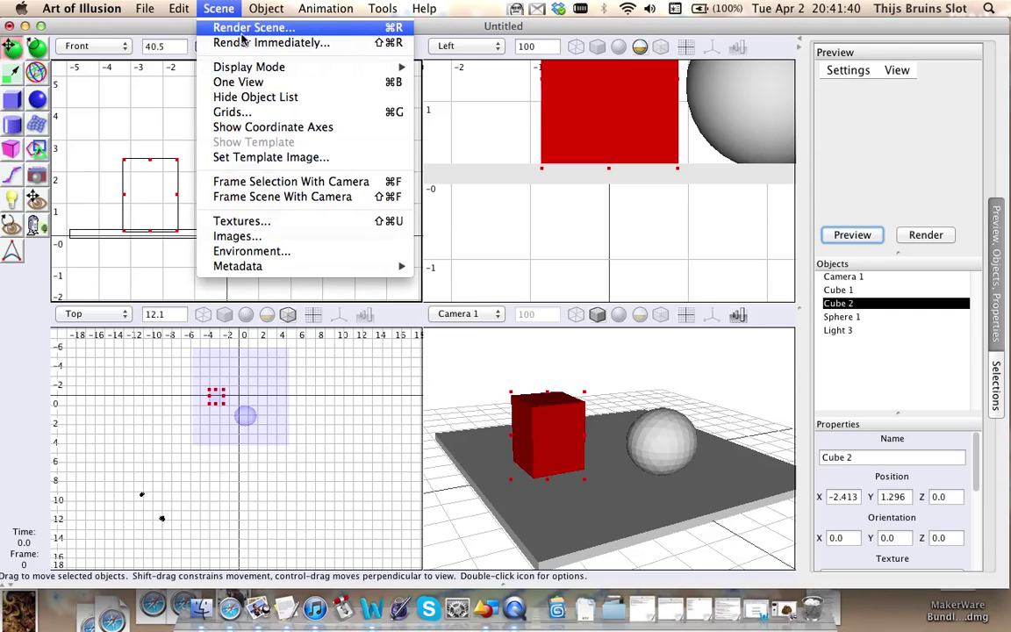
Create a new uniform texture named Gold and open its diffuse colour picker
click(261, 223)
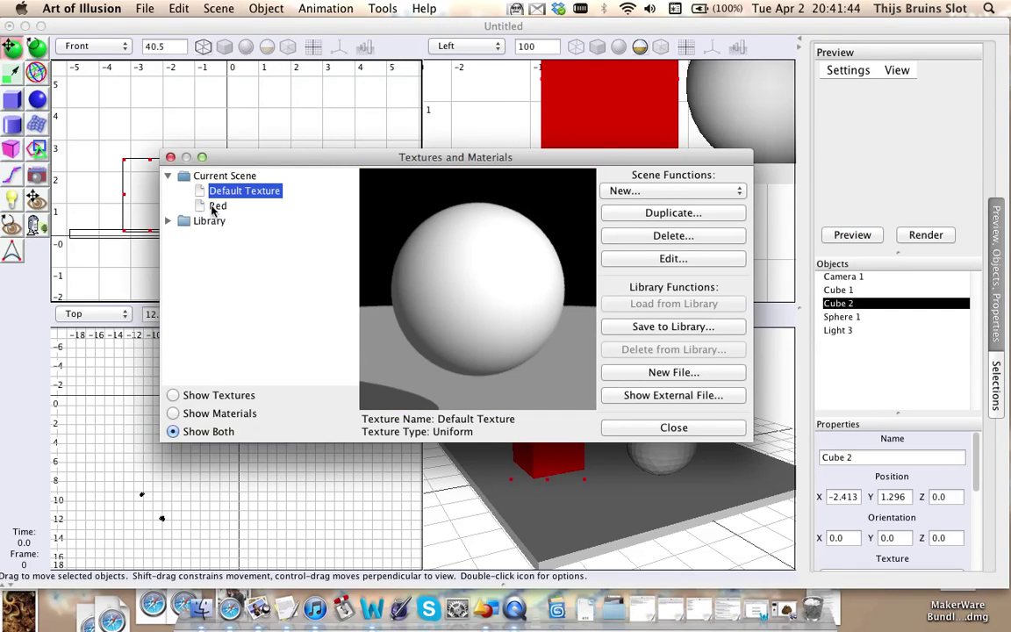
click(215, 206)
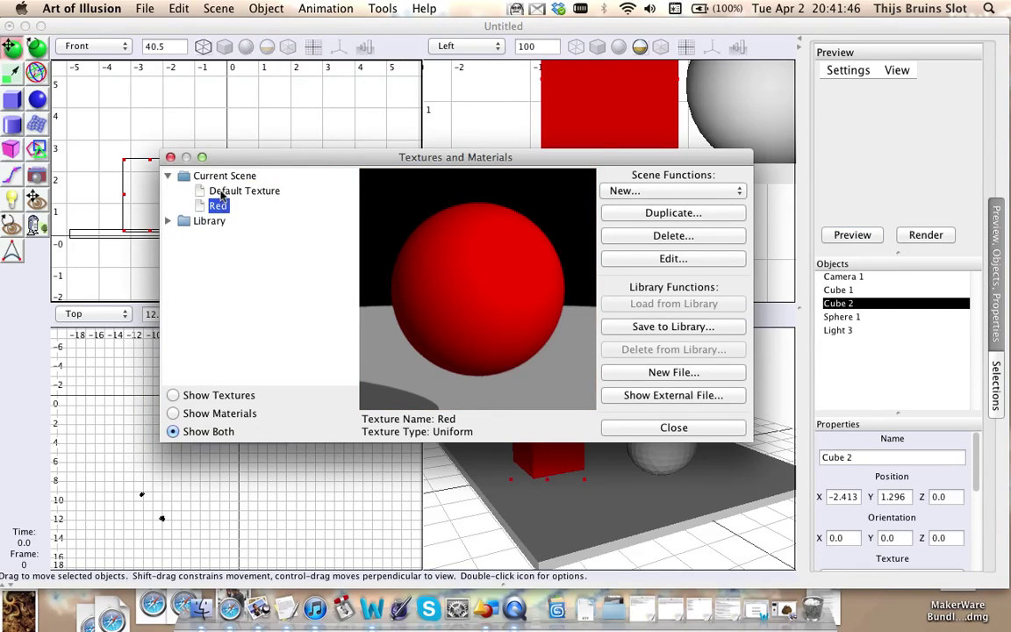
click(223, 192)
click(626, 190)
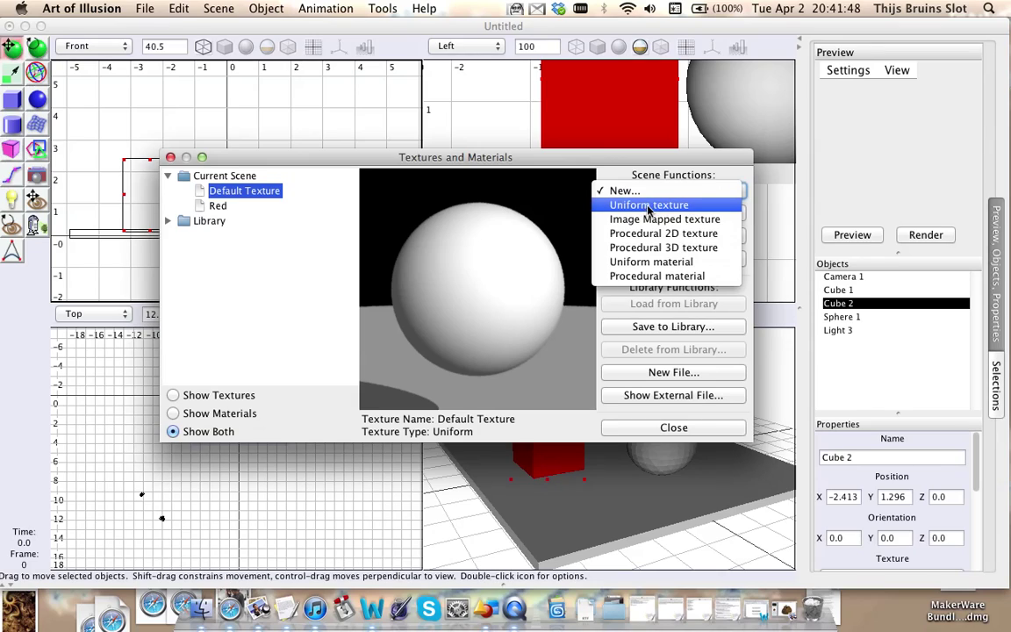
click(649, 206)
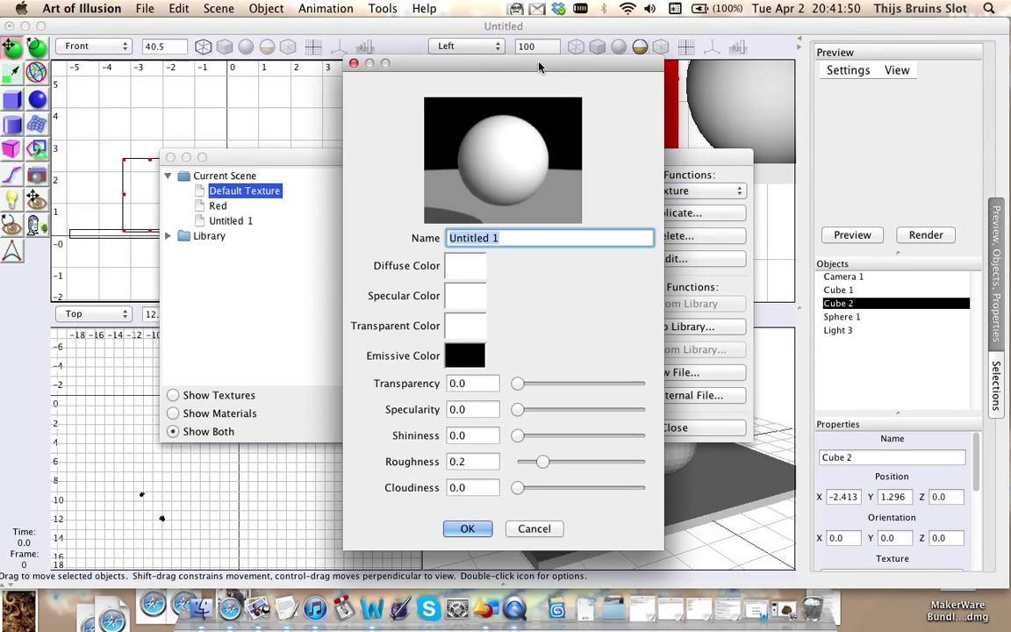
drag(540, 66, 443, 9)
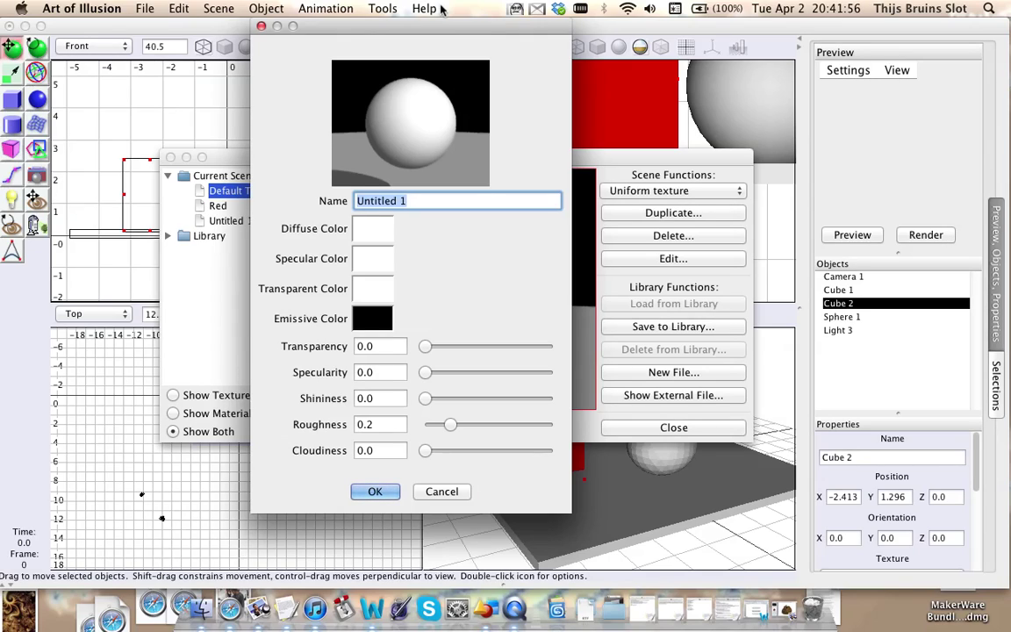
text(Gold)
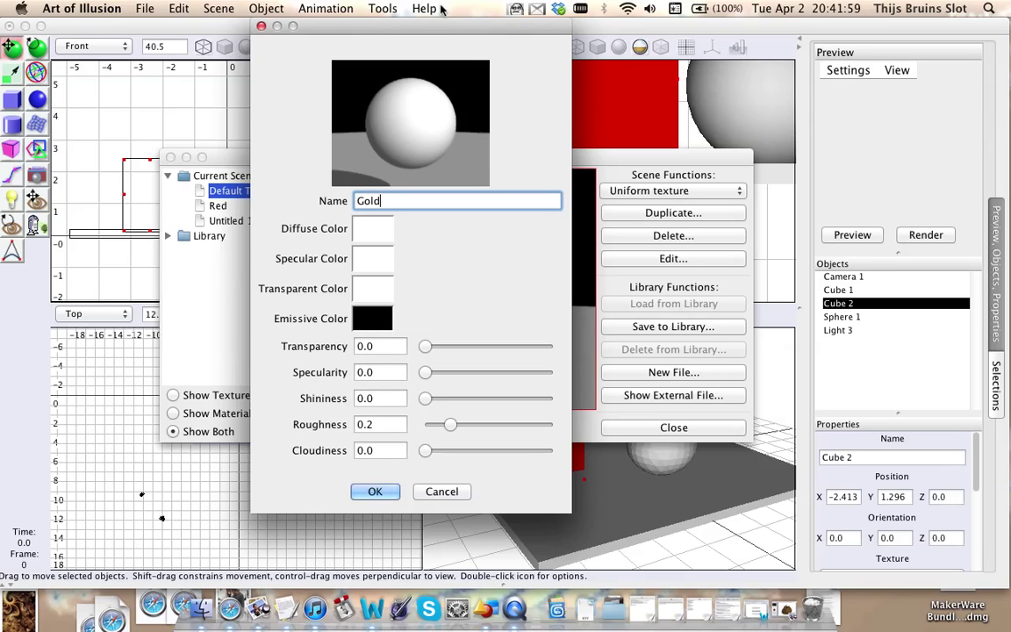
click(386, 237)
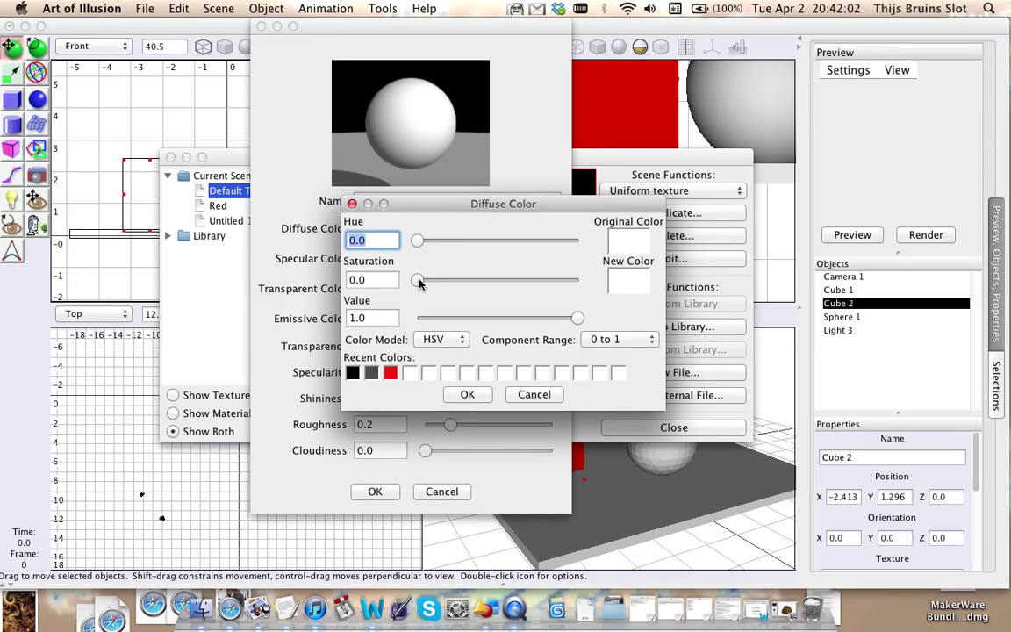
Set Gold's diffuse colour to pale gold, hue about 0.11 and saturation about 0.53
drag(417, 280, 571, 280)
drag(416, 241, 433, 245)
drag(571, 280, 499, 279)
click(467, 394)
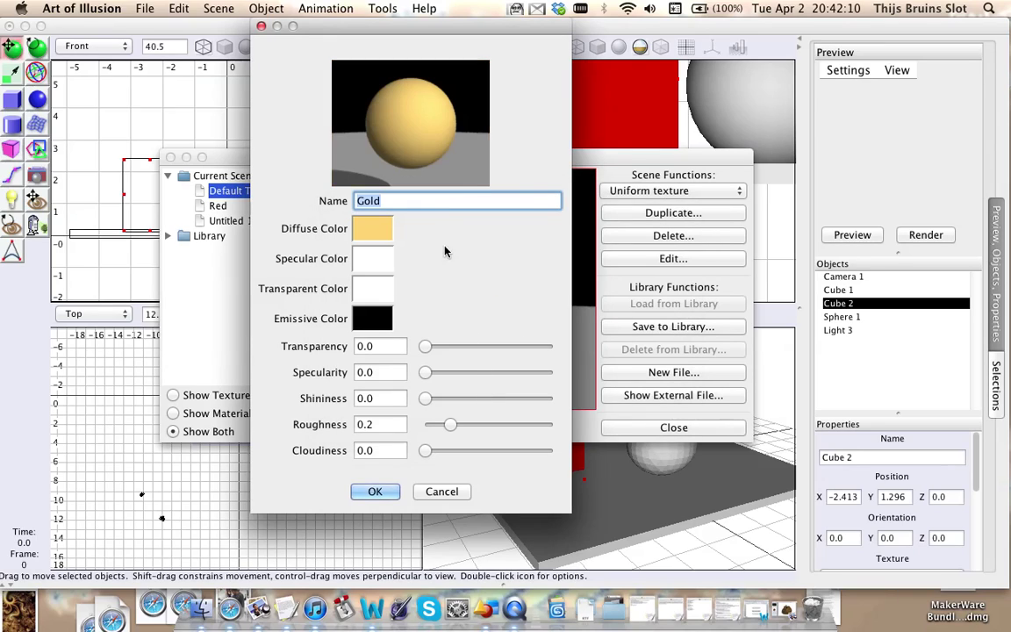
Set the Gold texture's specularity to 0.74
click(426, 373)
drag(426, 376, 562, 377)
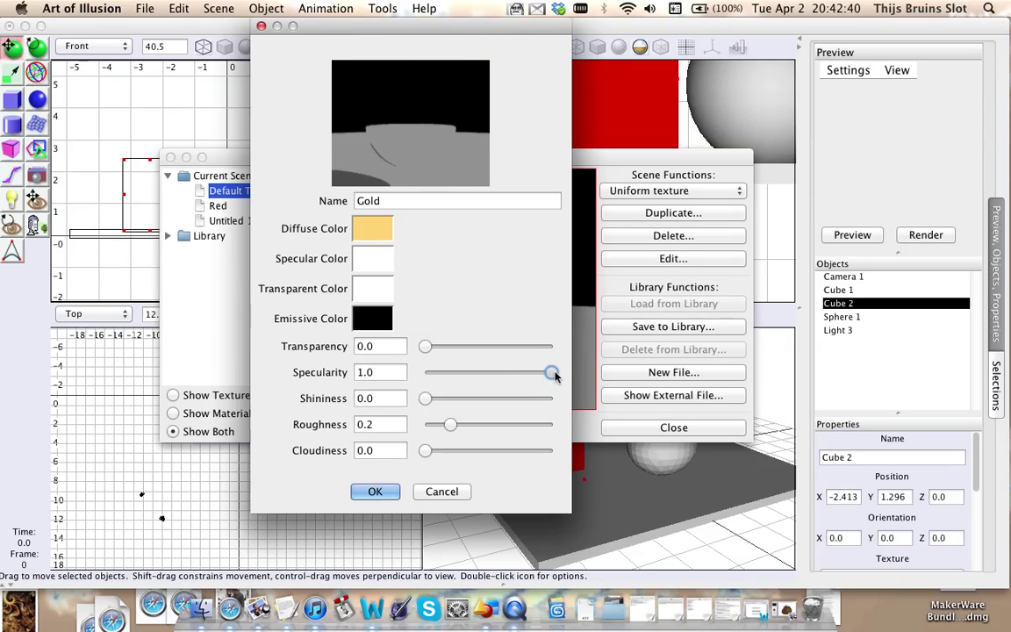
drag(552, 372, 520, 377)
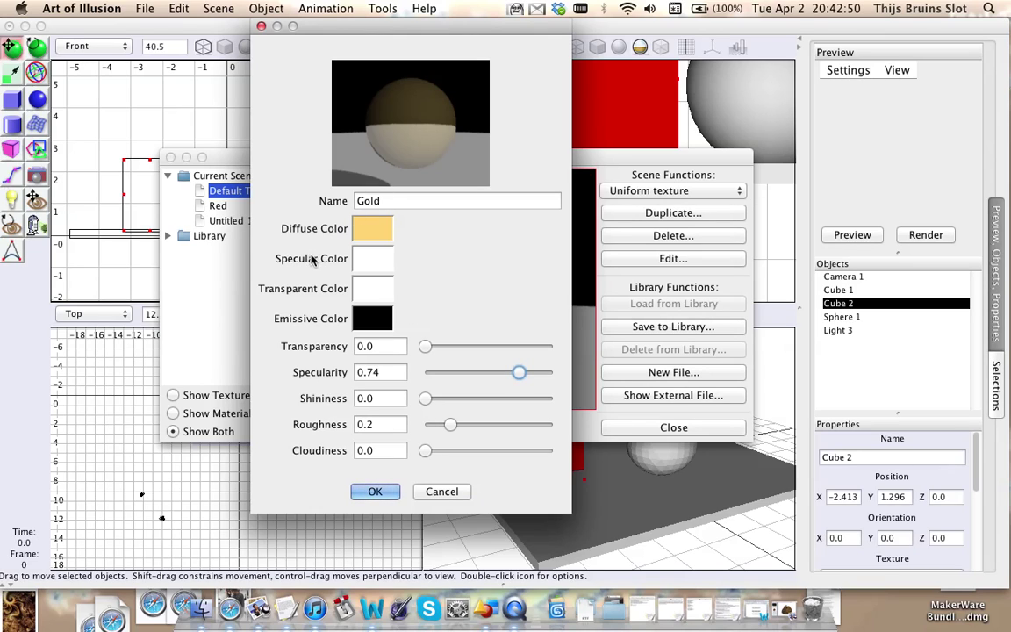
Make the Gold texture's specular colour a tan shade
click(372, 260)
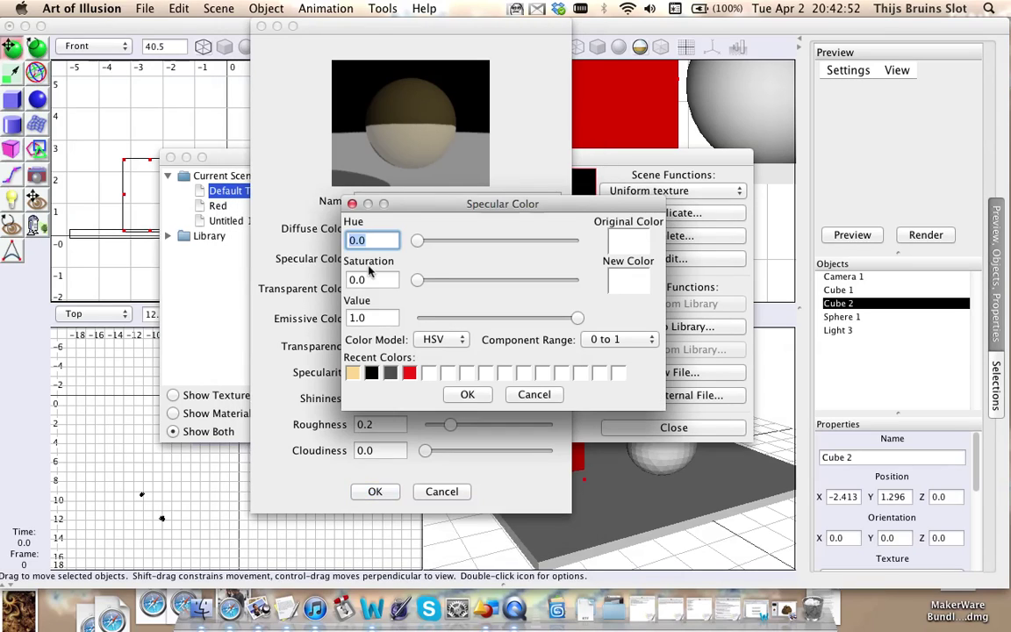
drag(489, 207, 737, 207)
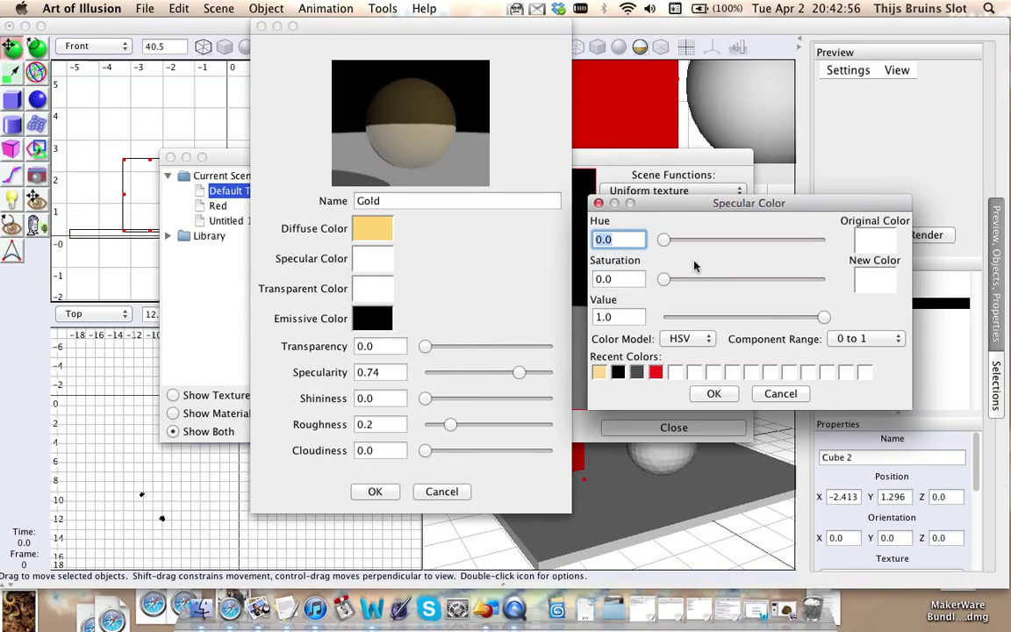
drag(664, 281, 849, 282)
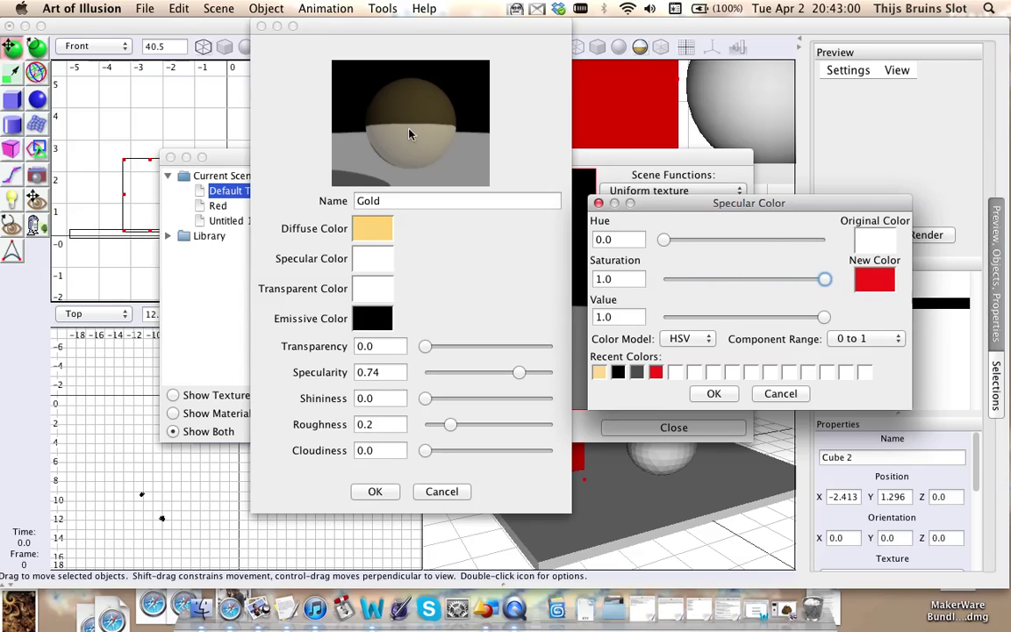
drag(667, 242, 690, 246)
drag(823, 279, 718, 279)
drag(823, 317, 778, 321)
click(714, 394)
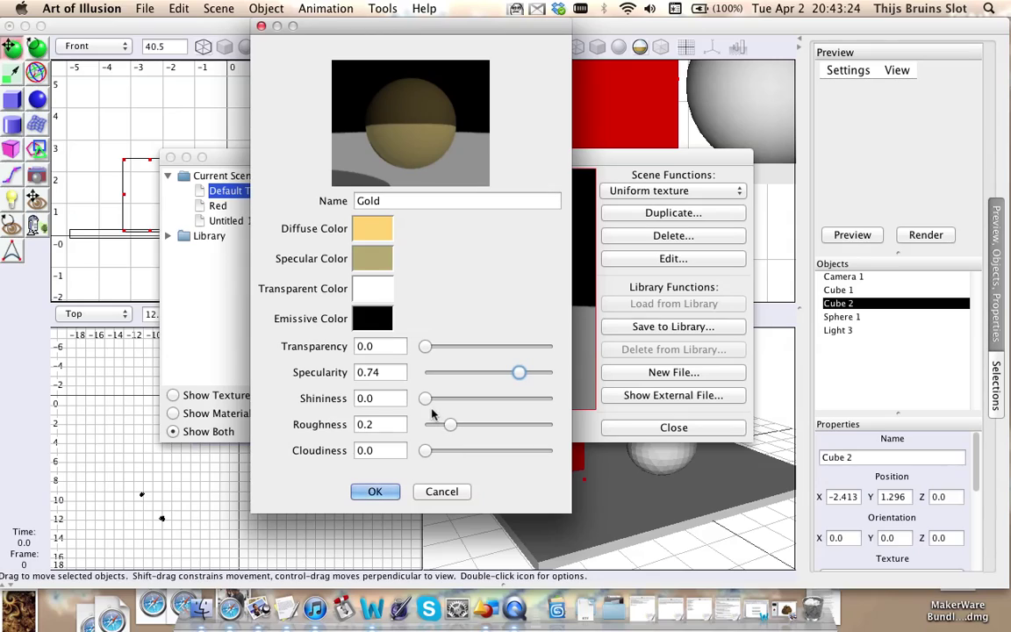
Set shininess 0.36, roughness 0 and specularity 0.83, then save the Gold texture
click(464, 402)
drag(464, 402, 470, 399)
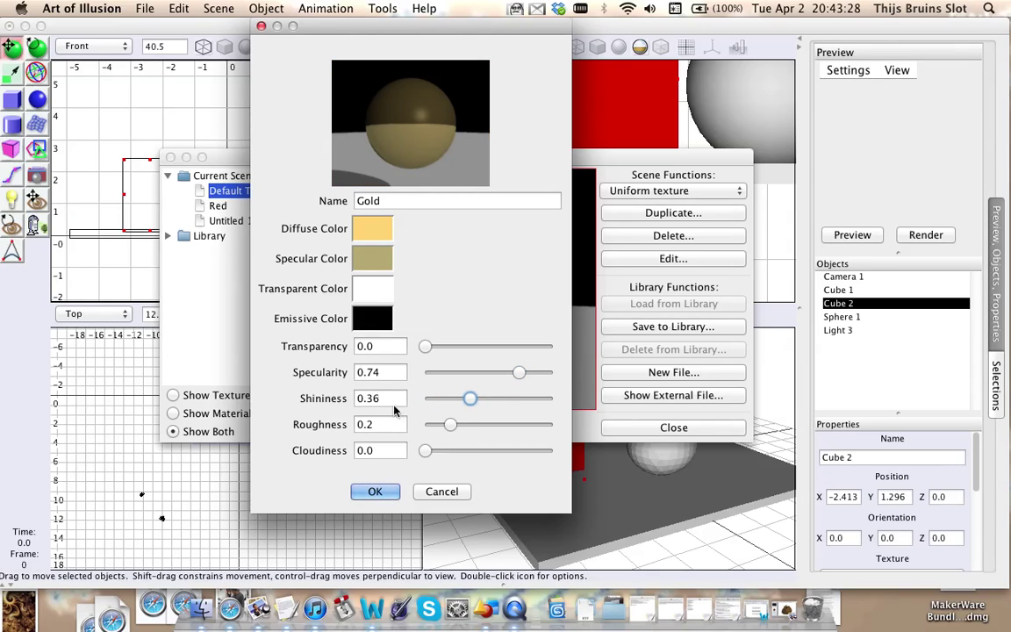
drag(450, 424, 383, 421)
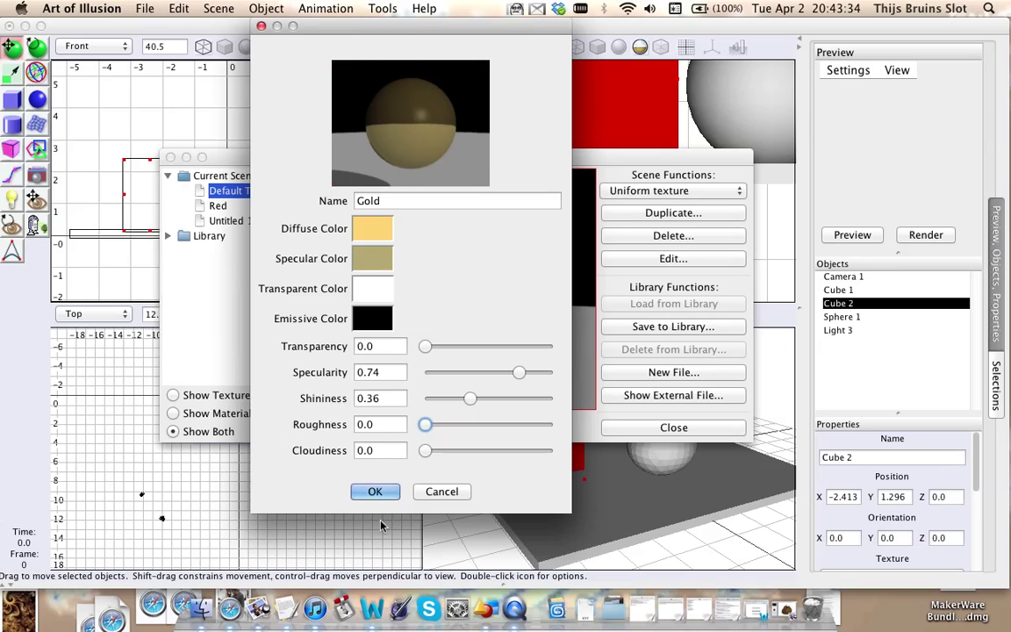
drag(517, 372, 524, 379)
click(379, 491)
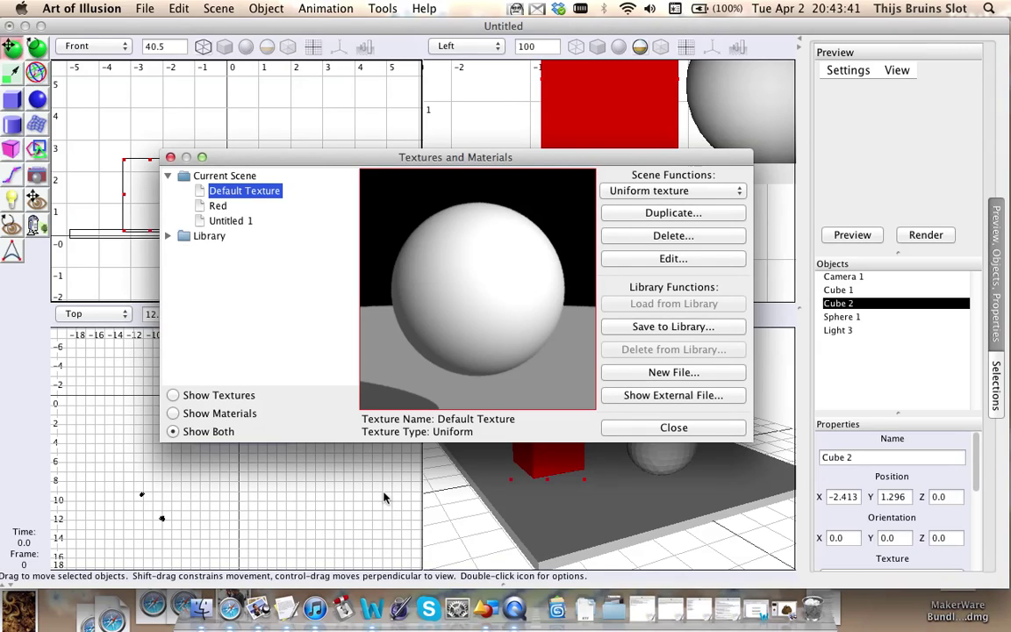
Select Sphere 1 and assign it the Gold texture
click(170, 157)
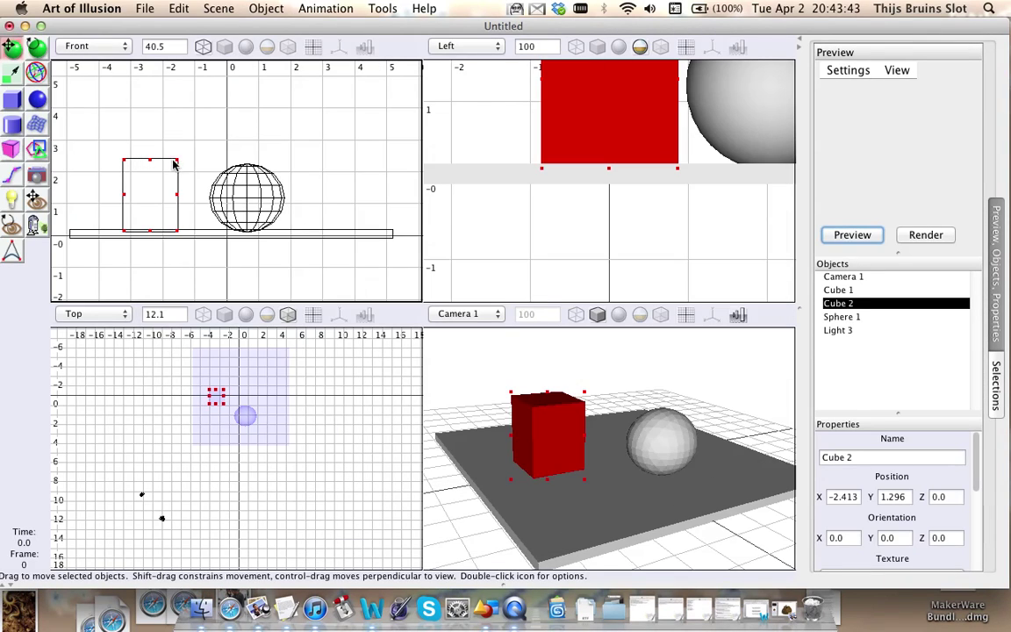
click(844, 317)
click(179, 9)
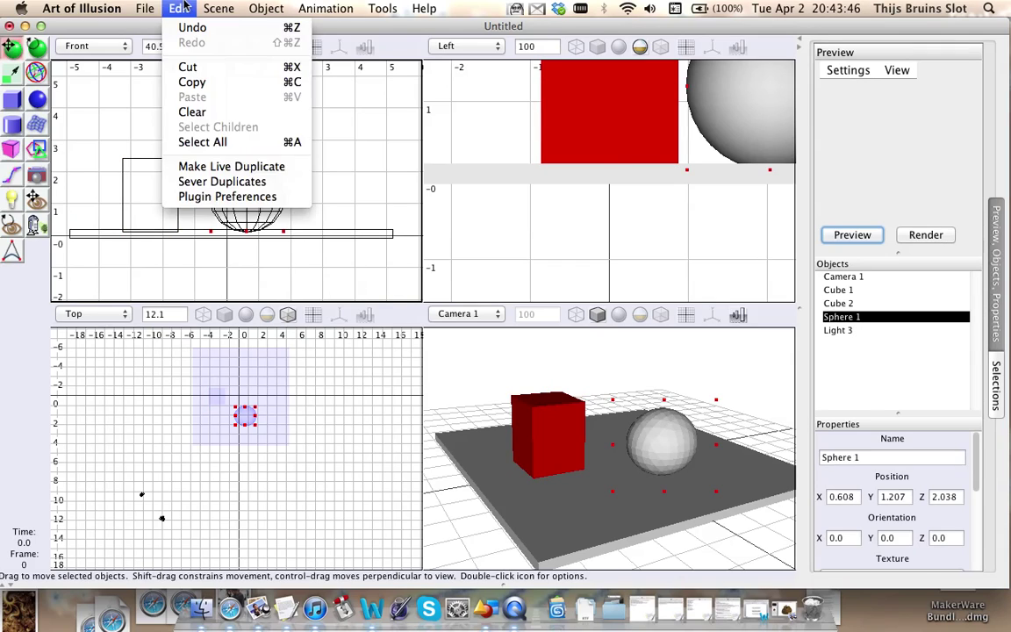
mouse_move(219, 9)
mouse_move(266, 8)
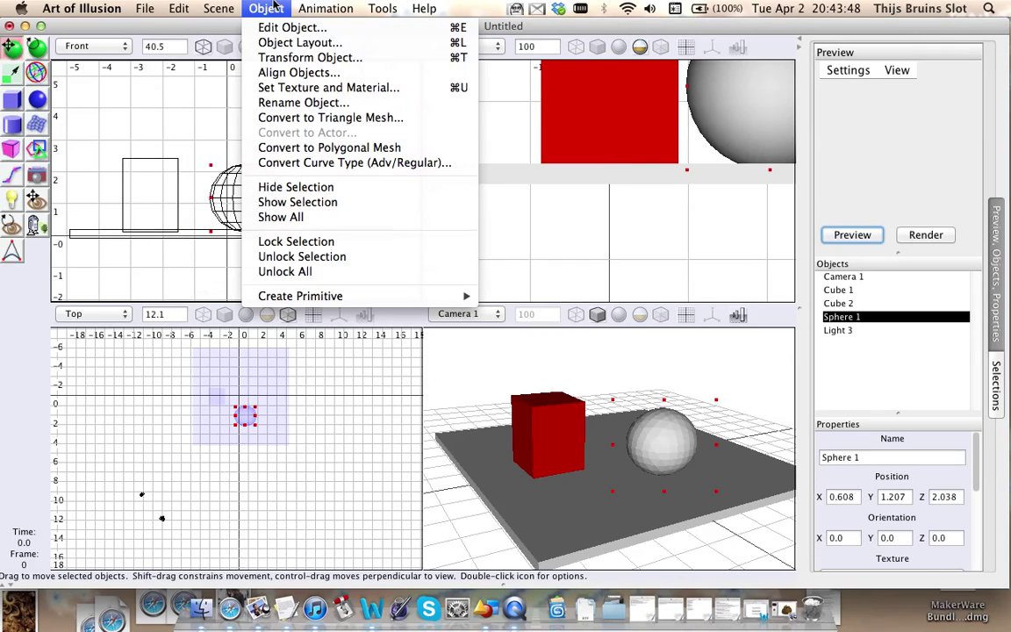
click(383, 89)
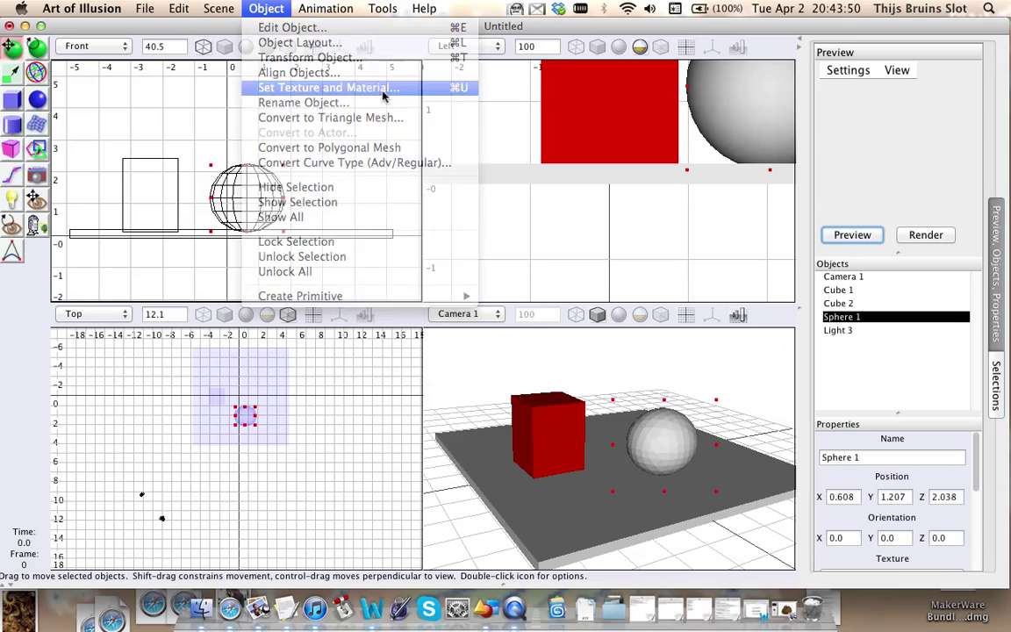
click(305, 269)
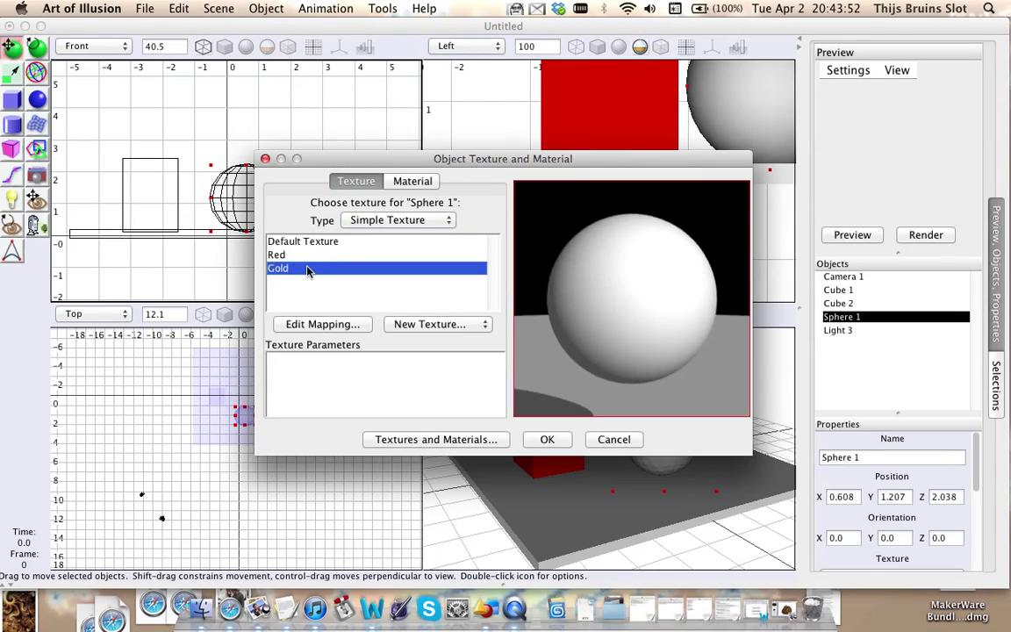
click(547, 440)
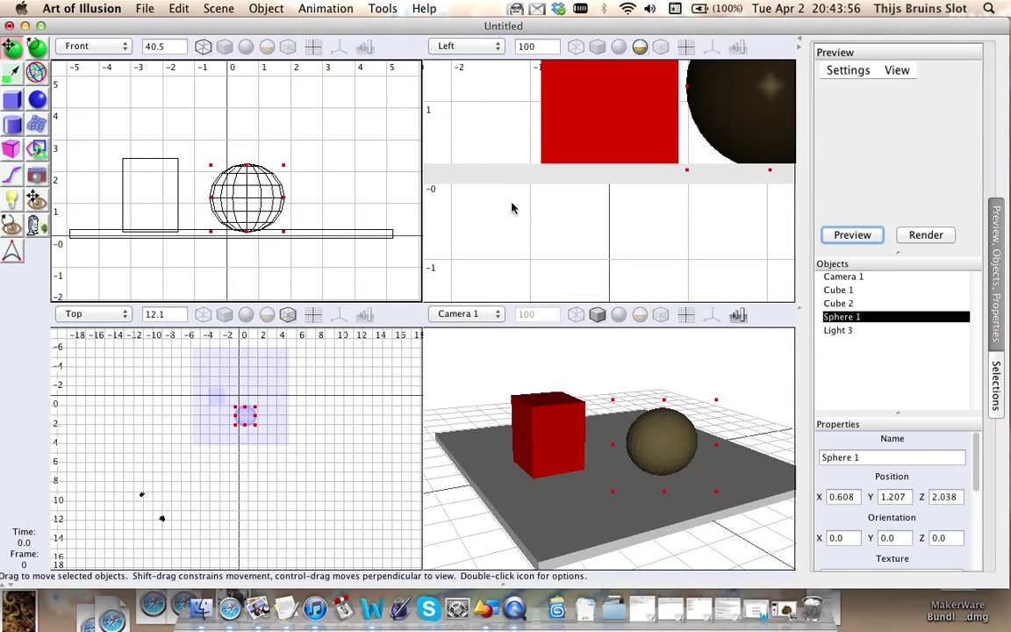
Render a test image with the default Rendering Options, then close the render window
click(219, 8)
click(229, 27)
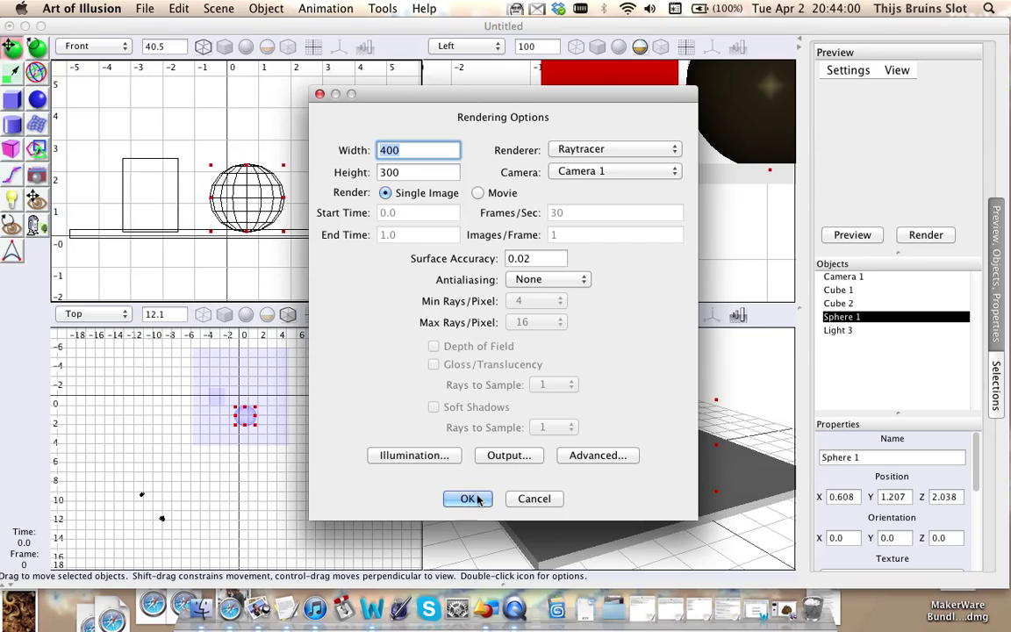
click(464, 496)
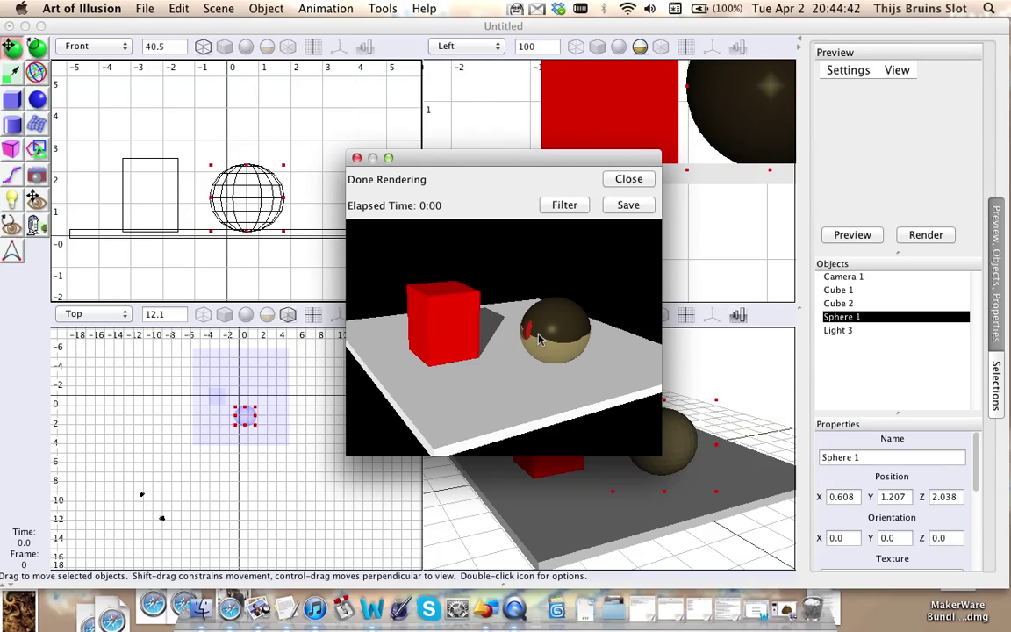
drag(533, 160, 468, 140)
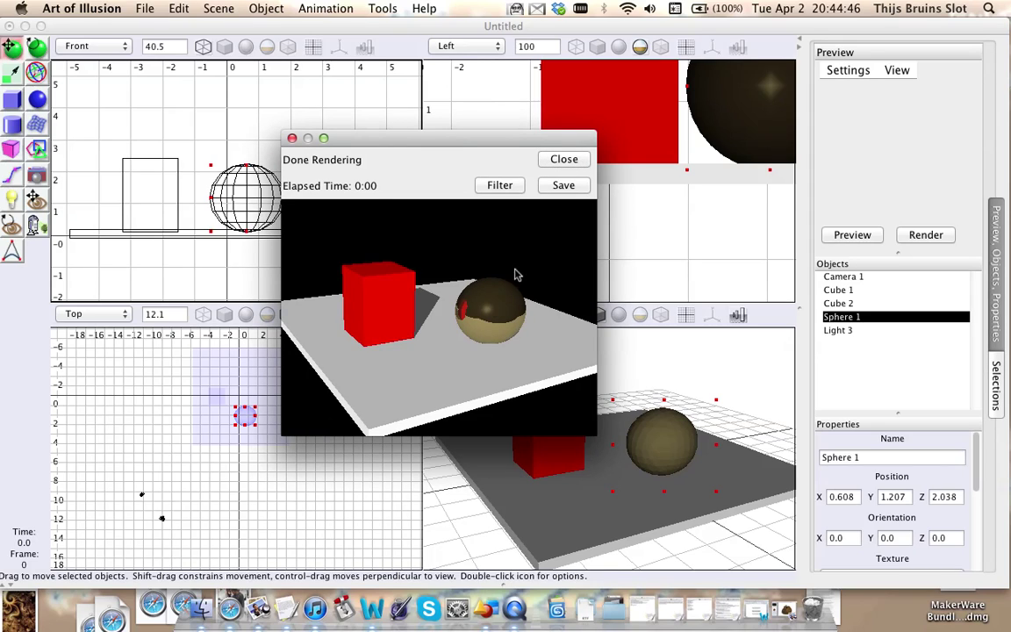
click(564, 159)
Enter width 800 and height 400 in Rendering Options, then dismiss the dialog
click(218, 8)
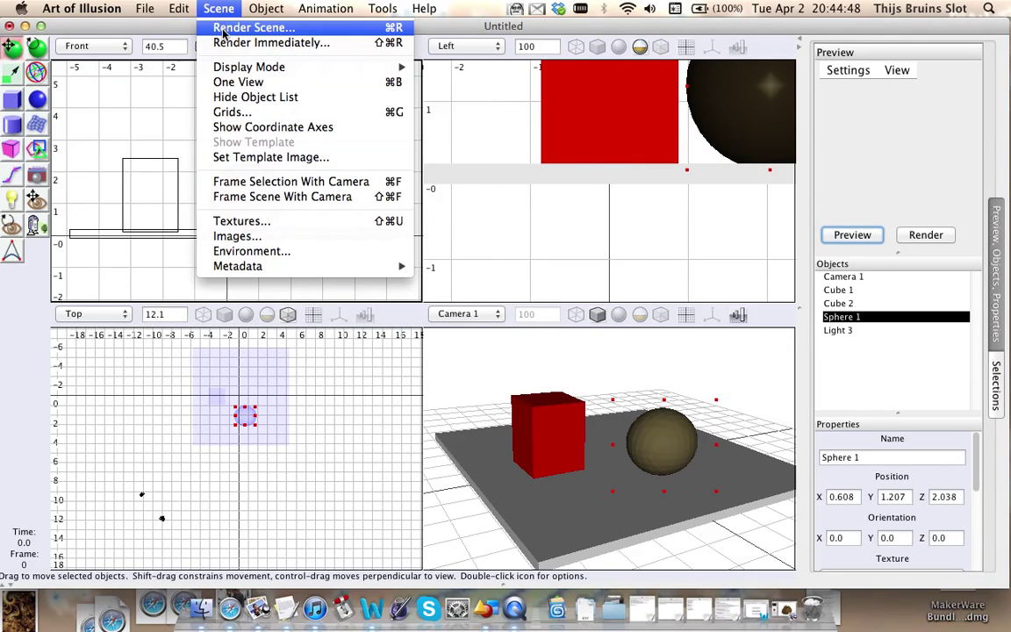
click(223, 29)
mouse_move(514, 113)
mouse_down()
mouse_move(364, 51)
mouse_move(518, 108)
mouse_up()
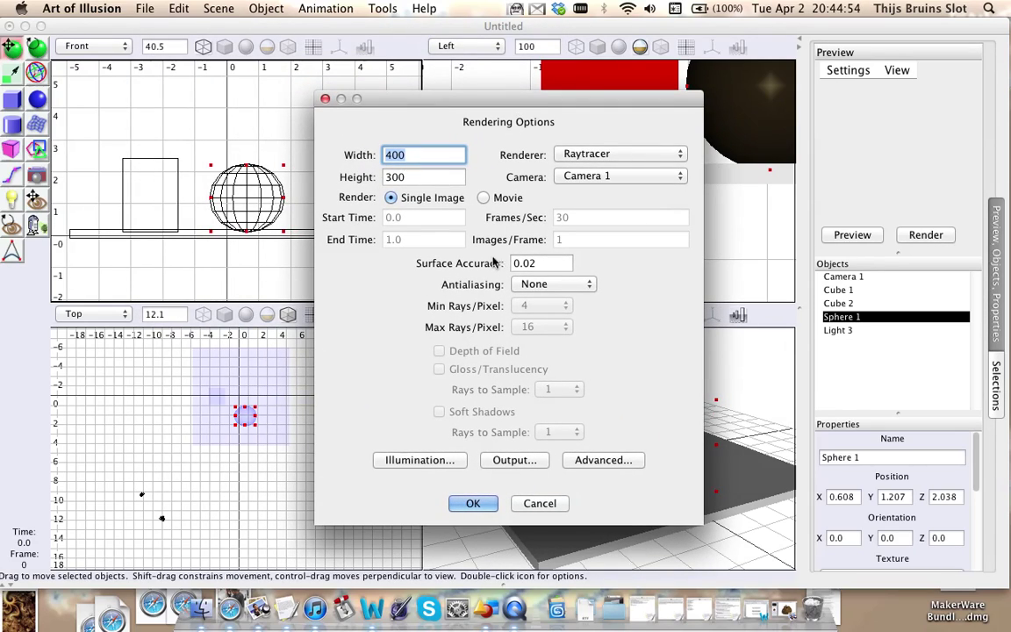
text(800)
key(Tab)
key(Tab)
key(Tab)
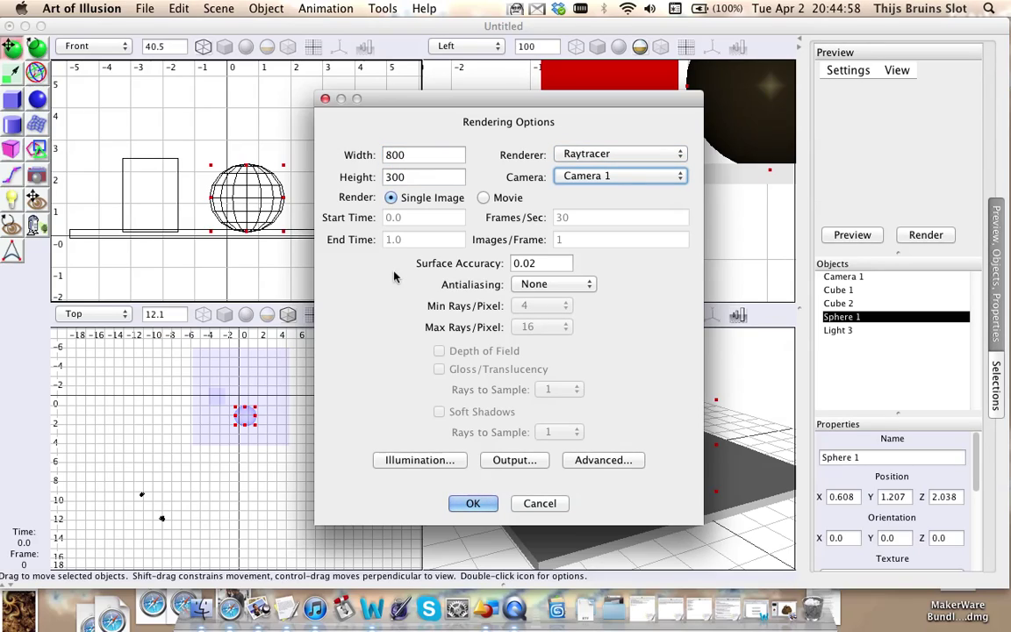
drag(403, 176, 352, 175)
text(40)
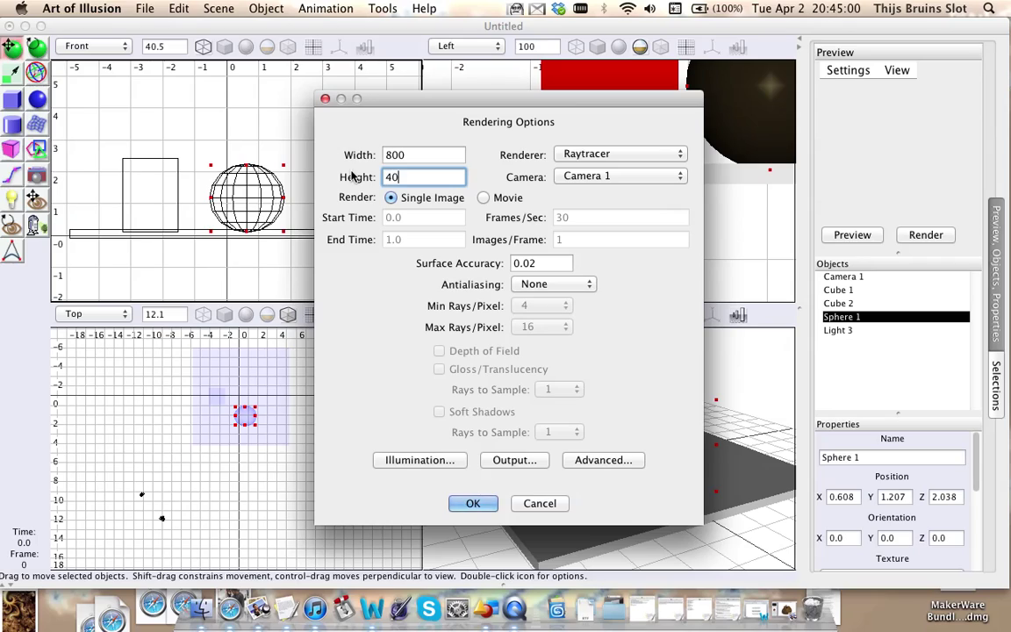
text(0)
key(Return)
Set the render size to 800 × 600 pixels and start the raytrace
click(219, 7)
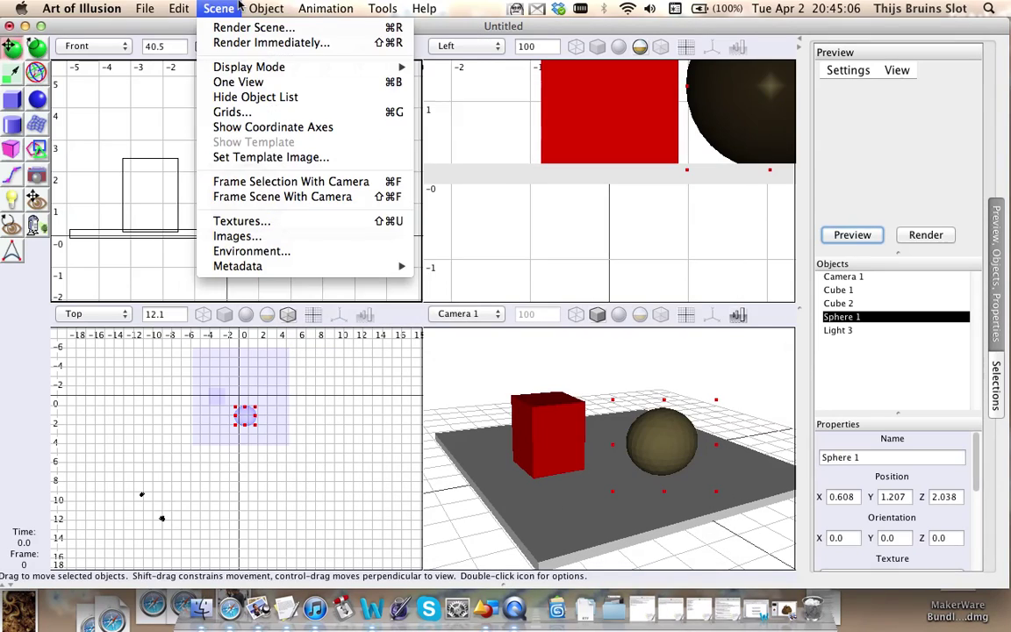
mouse_move(266, 8)
mouse_move(219, 8)
click(211, 28)
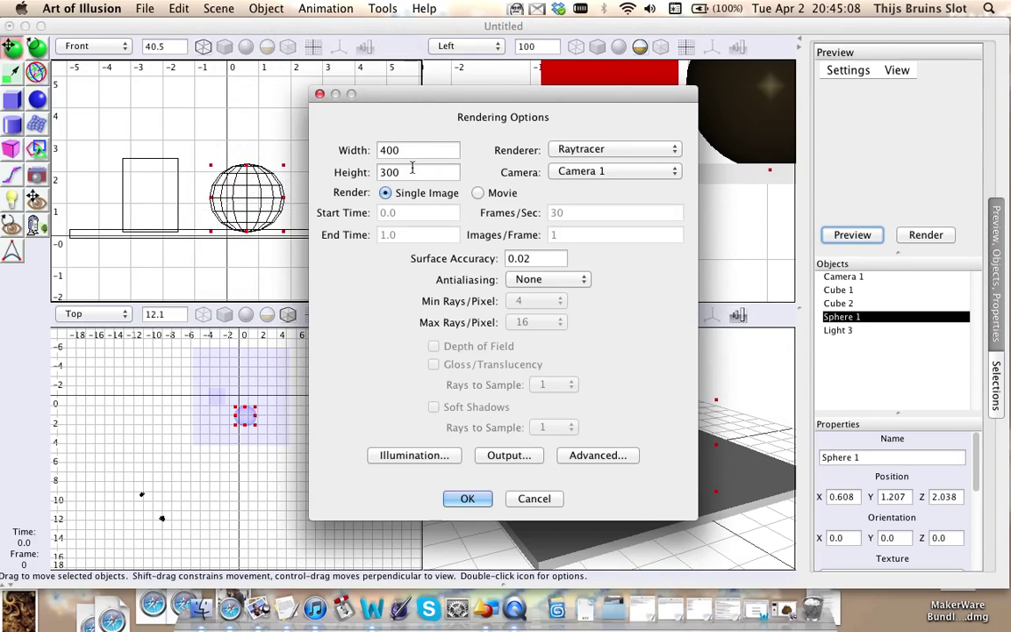
key(BackSpace)
key(BackSpace)
key(BackSpace)
text(600)
key(shift+Tab)
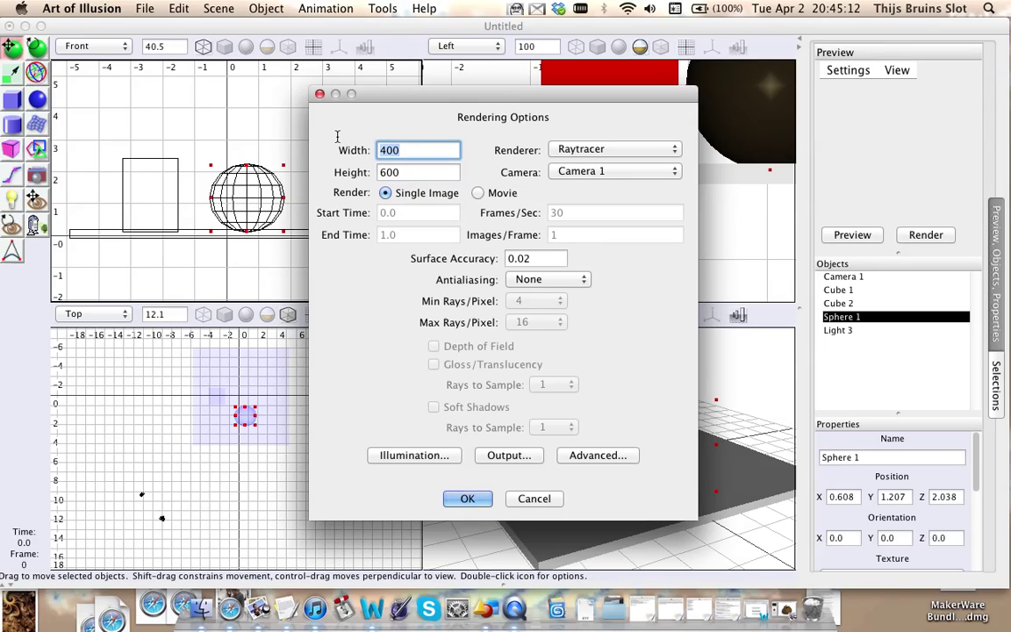
text(800)
click(468, 498)
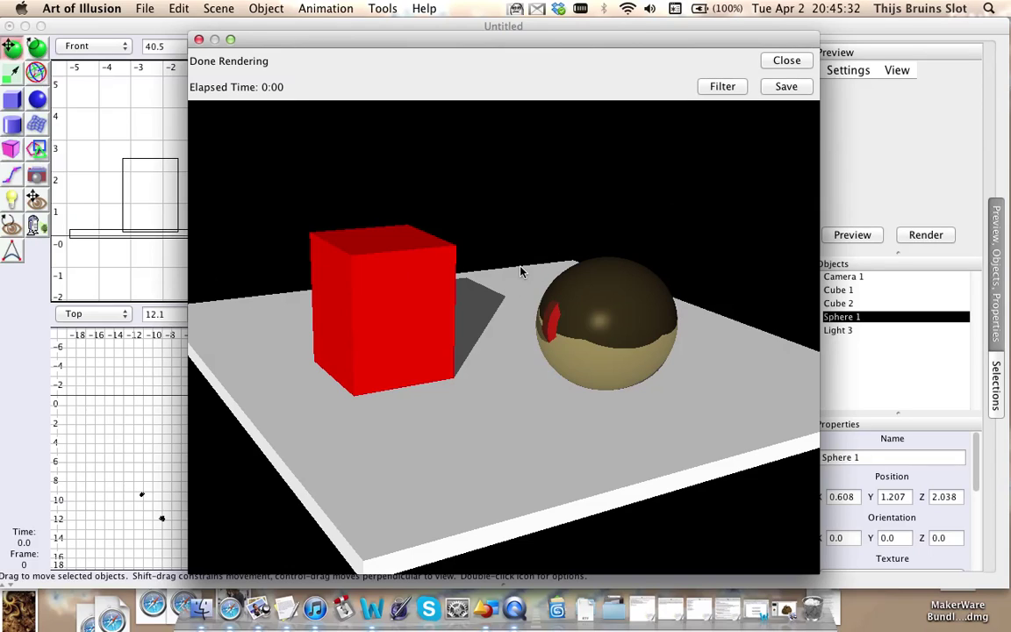
Close the previous render and set antialiasing to Maximum in Rendering Options
click(787, 60)
click(268, 8)
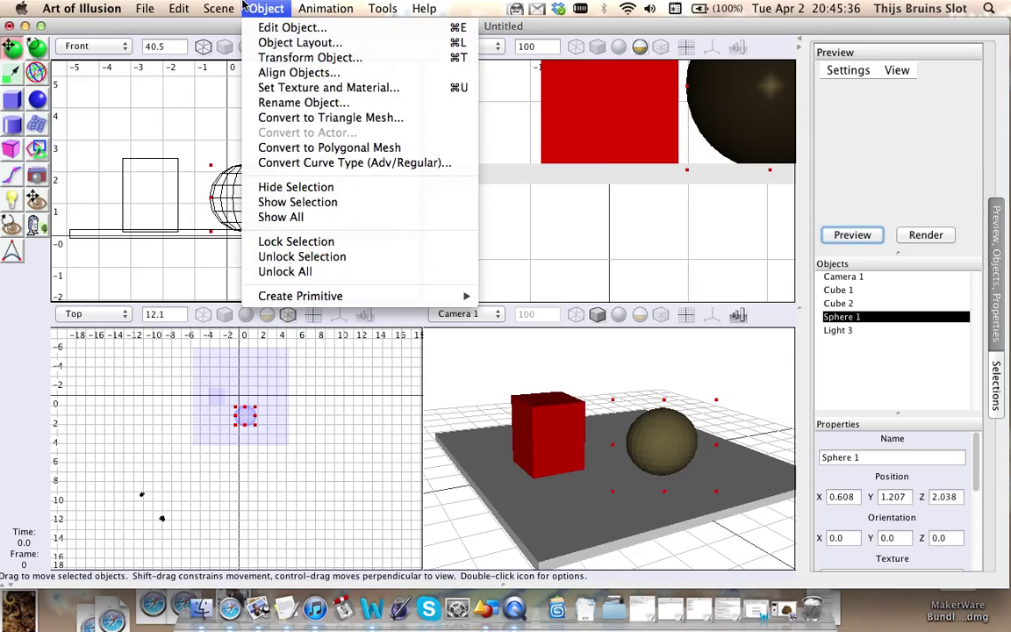
click(290, 27)
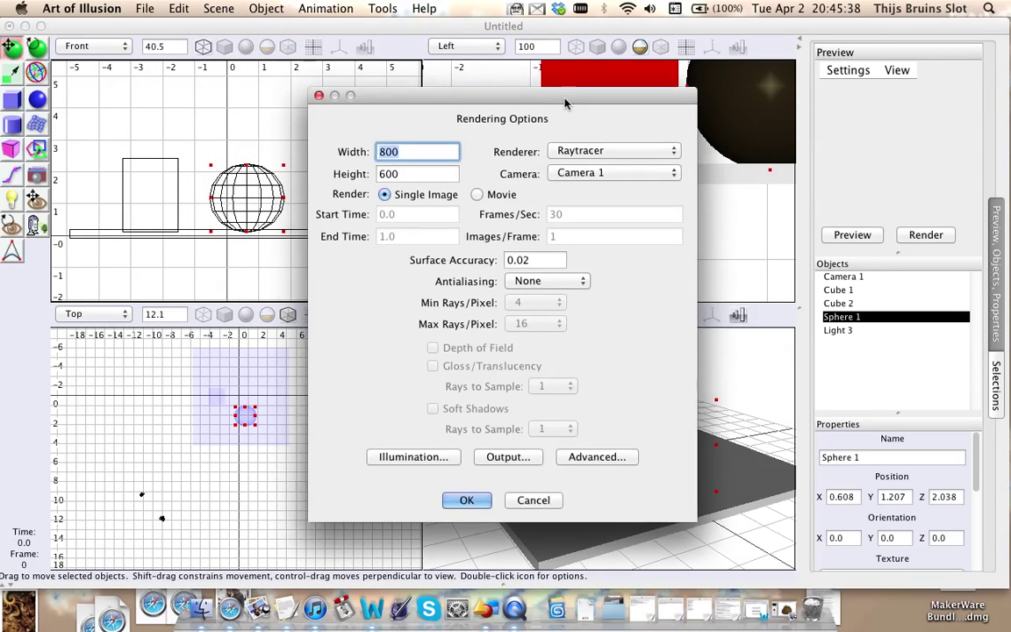
drag(559, 100, 523, 73)
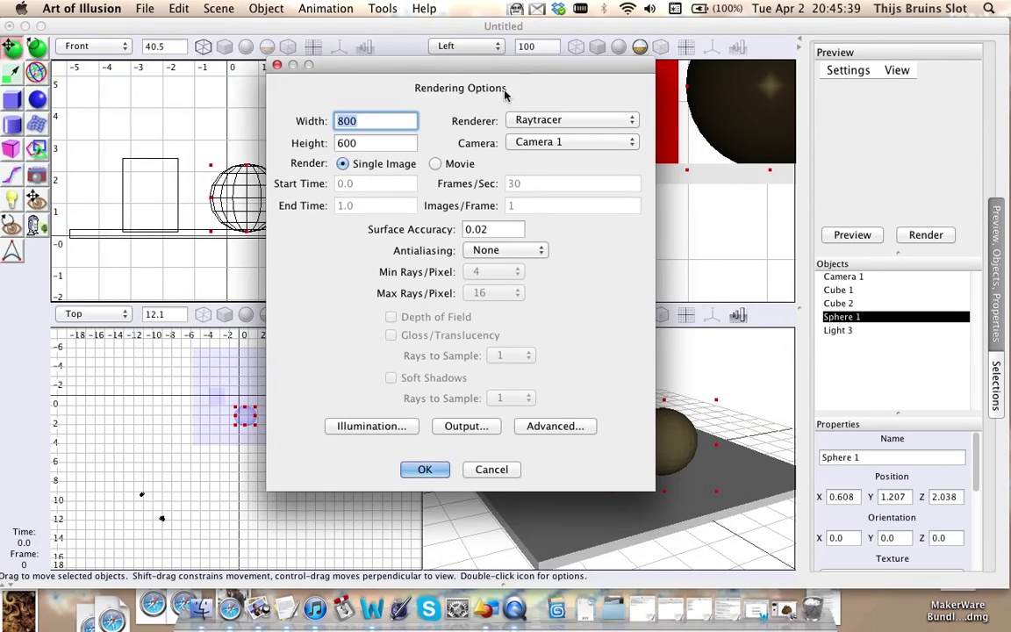
click(534, 251)
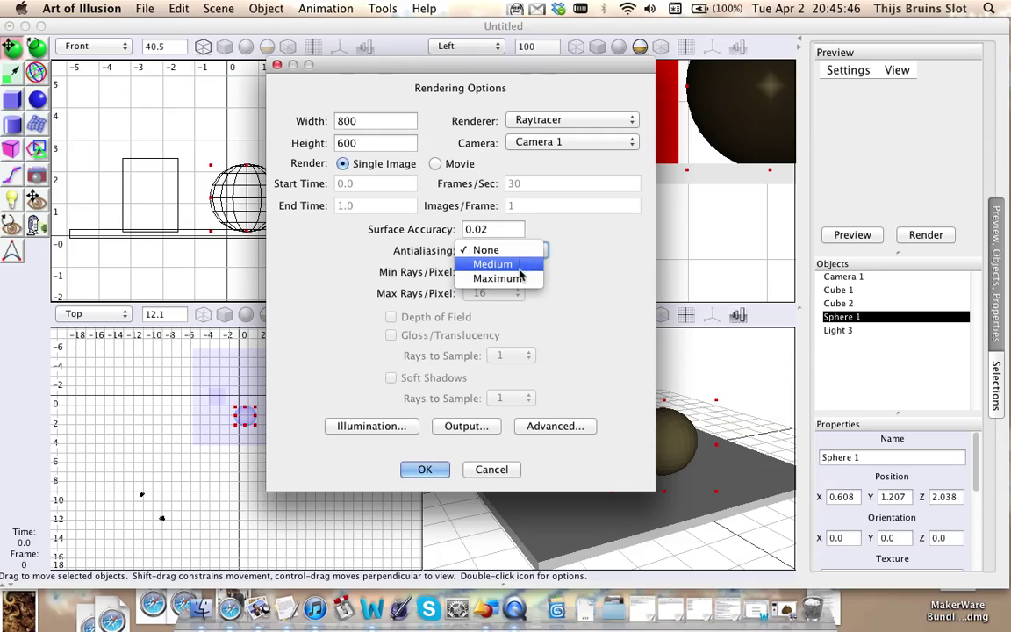
click(519, 279)
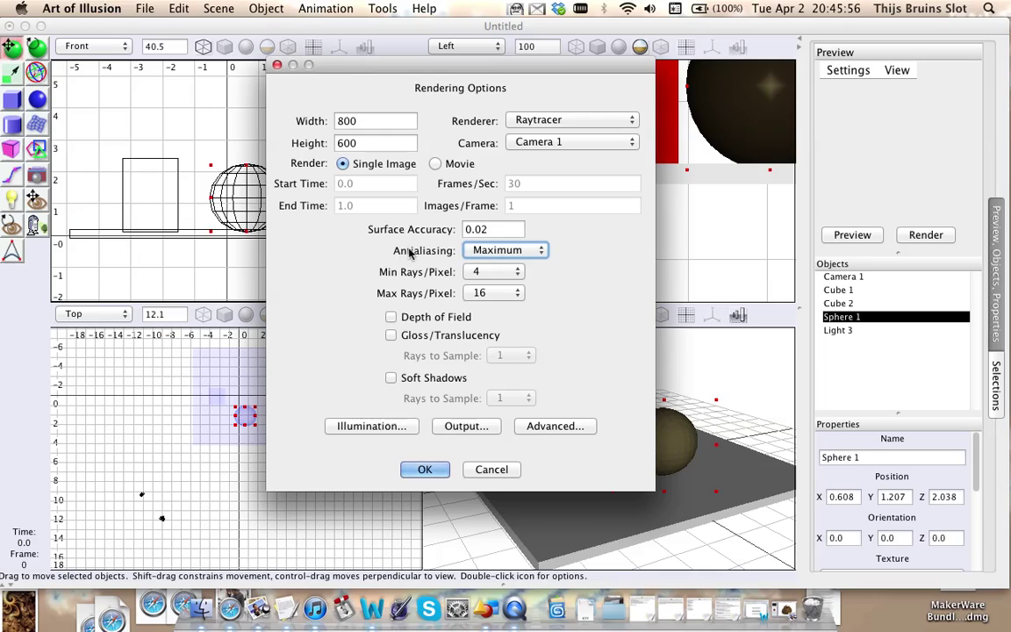
Keep minimum rays per pixel at 4, render with Maximum antialiasing, then close the result
click(516, 273)
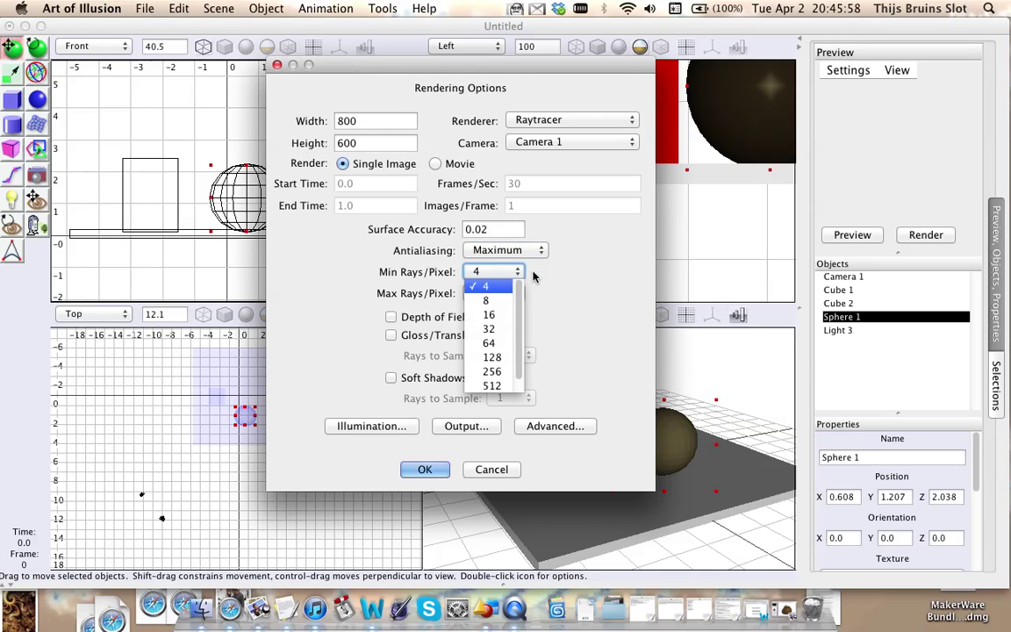
click(562, 285)
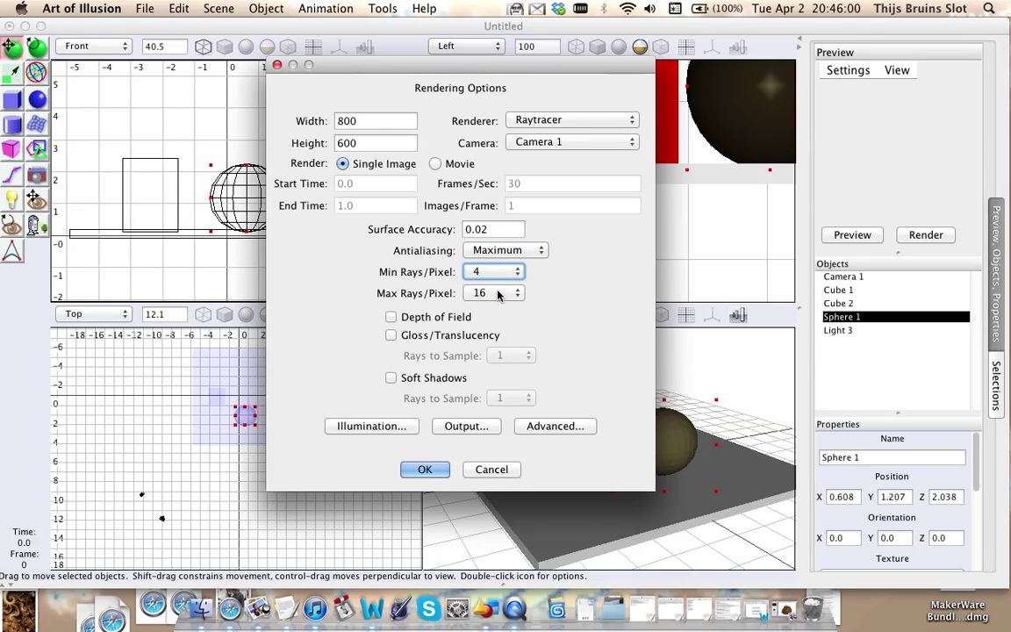
click(470, 250)
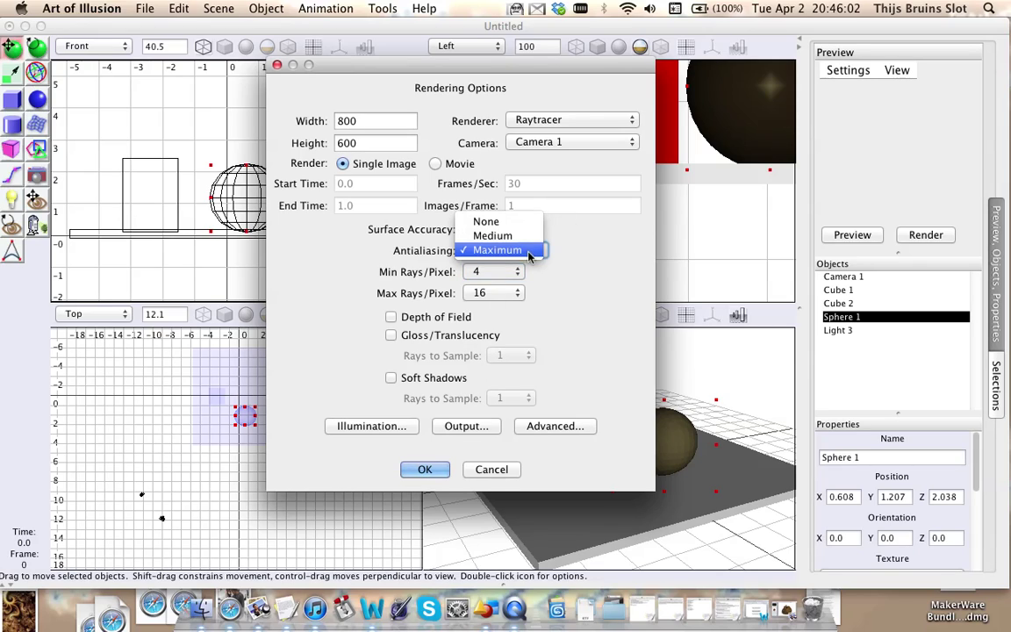
click(502, 250)
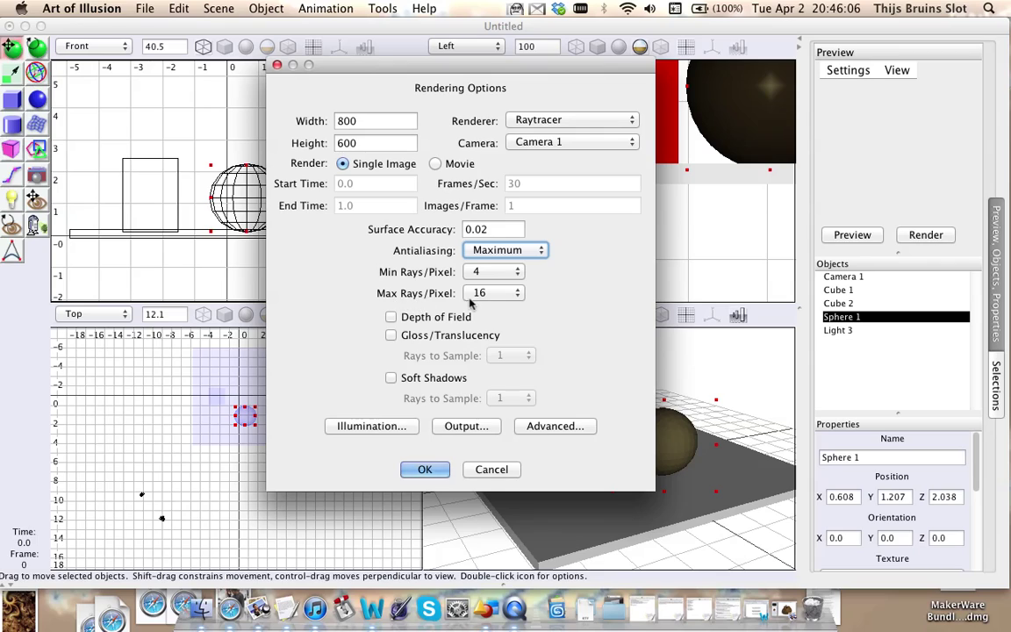
click(425, 469)
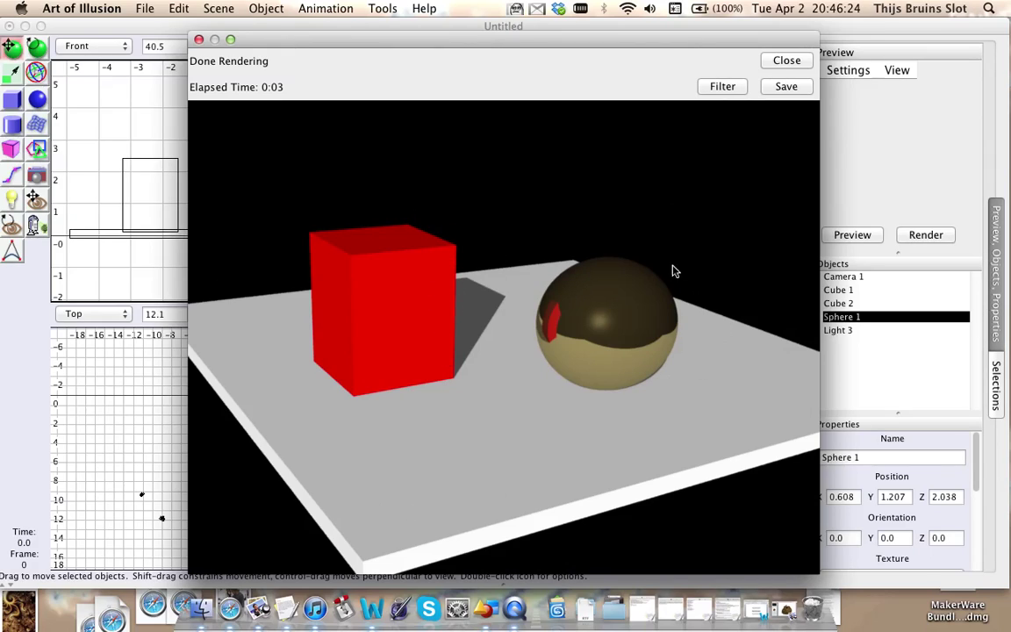
click(787, 61)
Re-render with antialiasing at 32 minimum and 512 maximum rays per pixel, then close the finished render
click(219, 8)
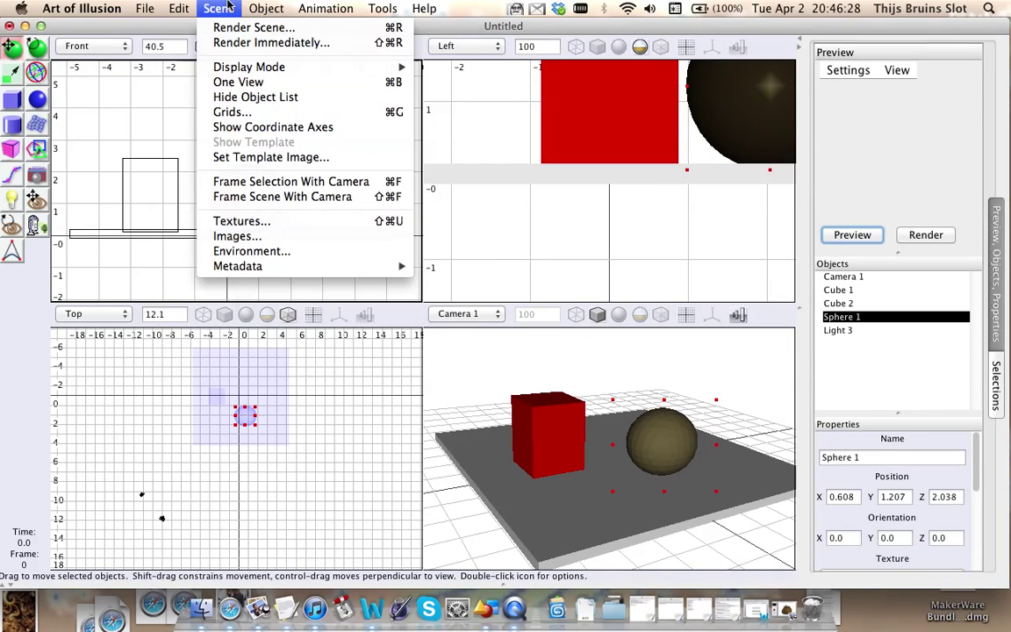
click(227, 29)
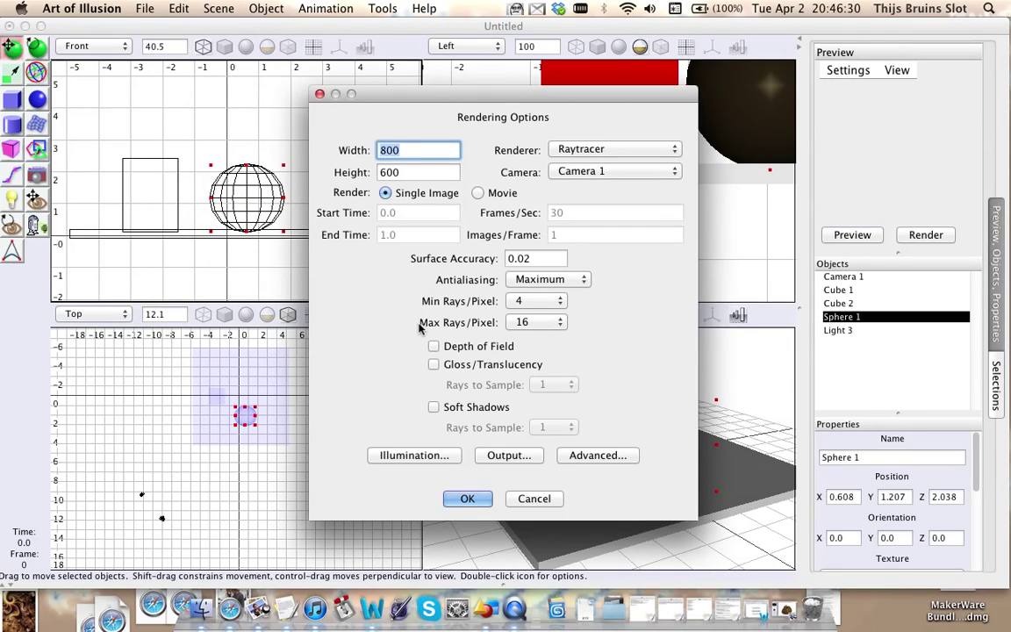
click(537, 323)
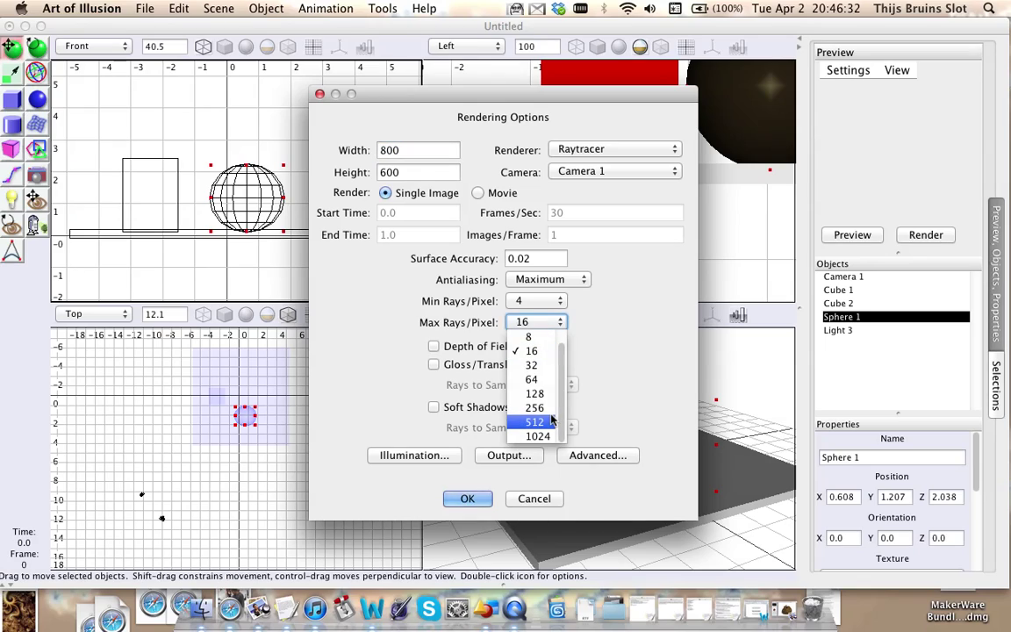
click(551, 423)
click(549, 301)
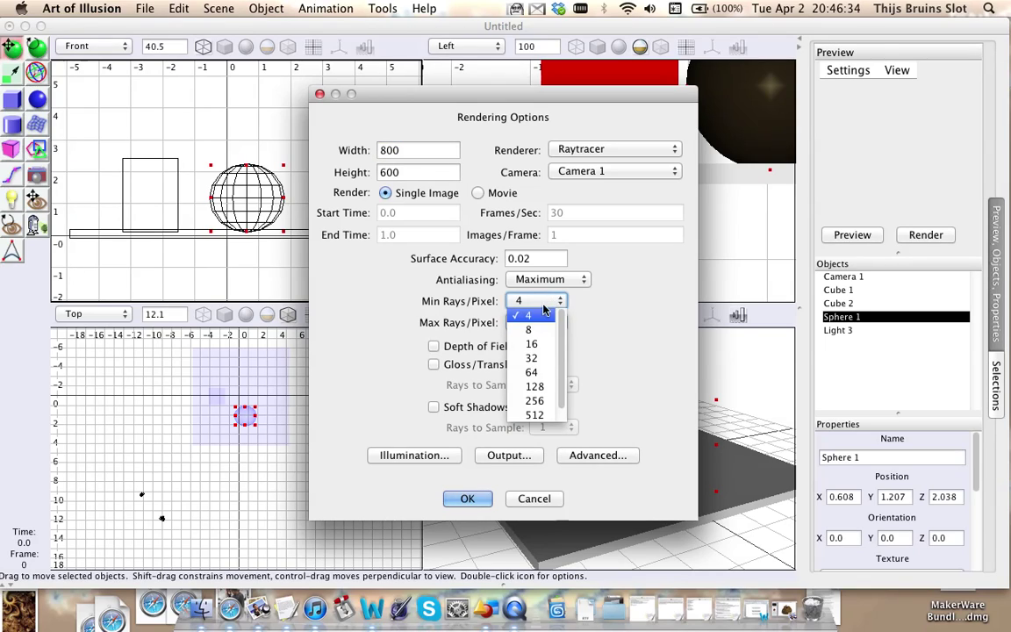
click(544, 359)
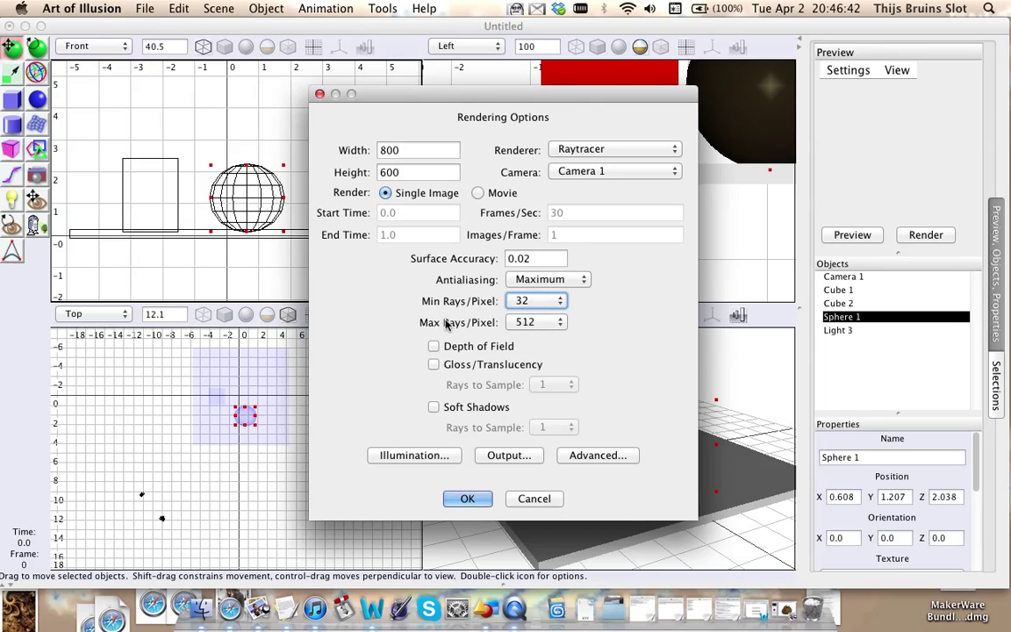
click(467, 499)
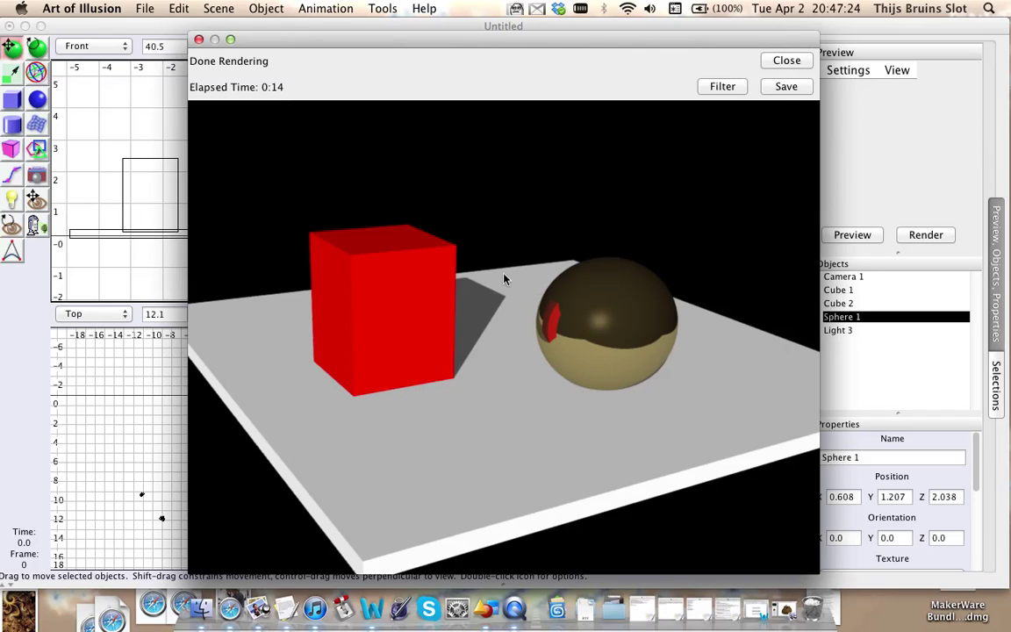
click(786, 59)
In the render settings, set rays per pixel back to minimum 4 and maximum 16
click(325, 8)
mouse_move(219, 8)
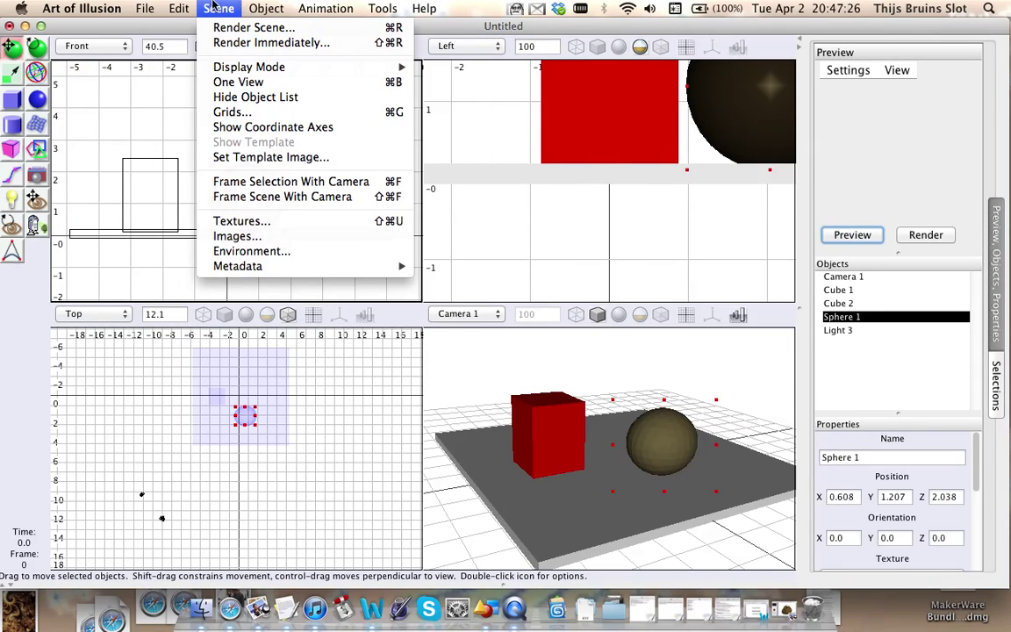
click(230, 28)
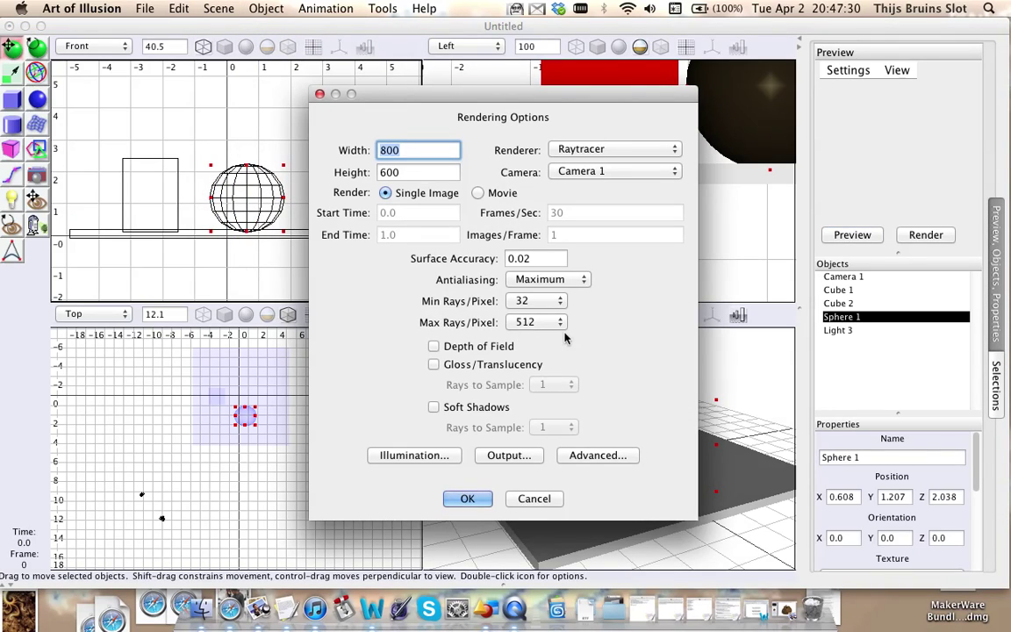
click(552, 325)
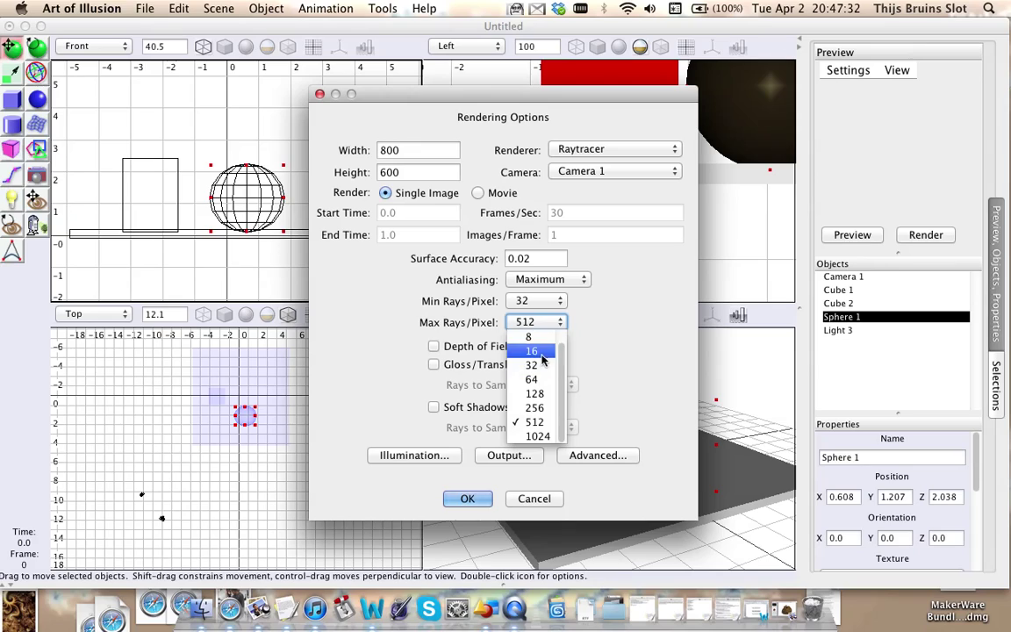
click(532, 351)
click(555, 301)
click(531, 317)
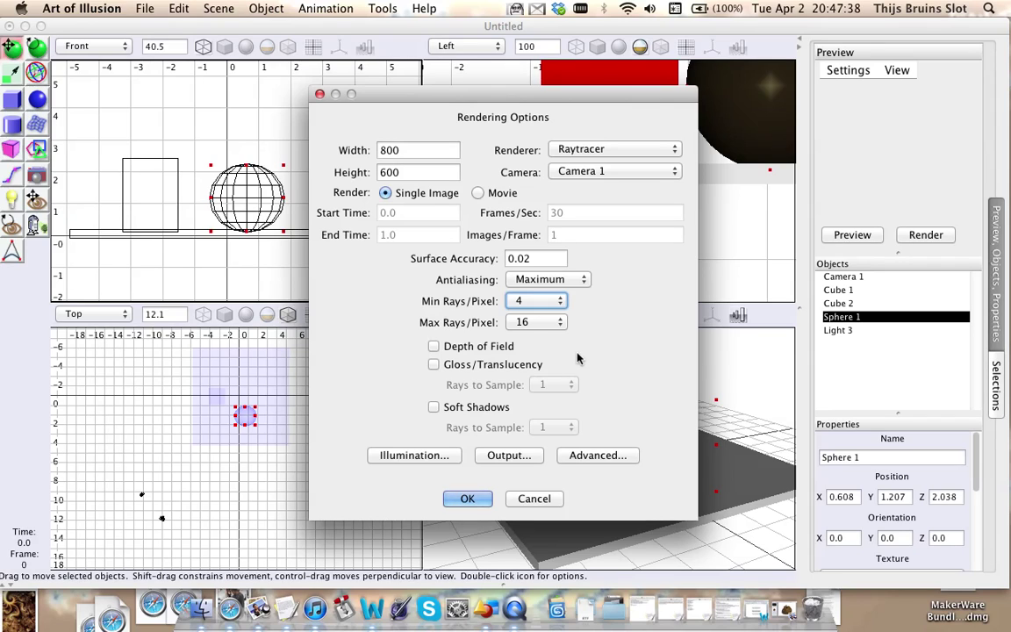
Enable soft shadows with 4 rays to sample
drag(533, 123, 583, 55)
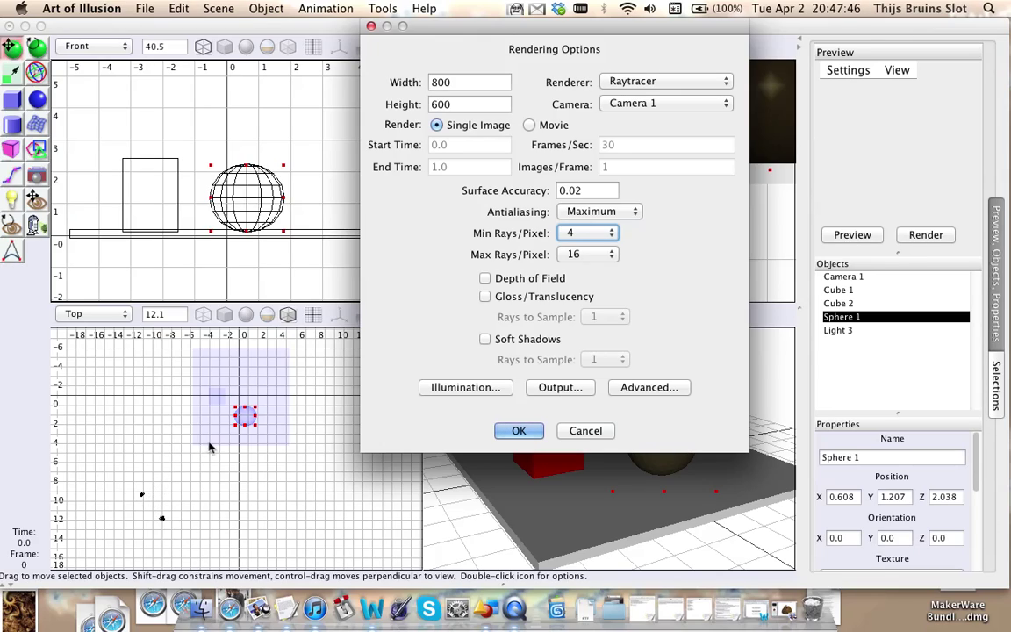
click(486, 340)
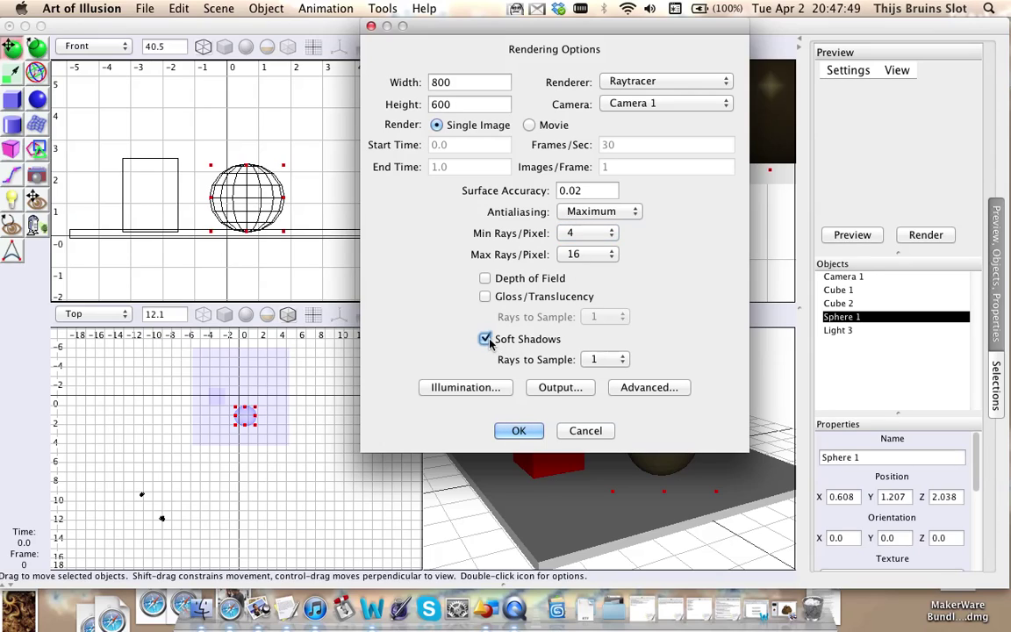
click(601, 359)
click(612, 375)
Render the final soft-shadowed scene and nudge the render window up and left
click(519, 430)
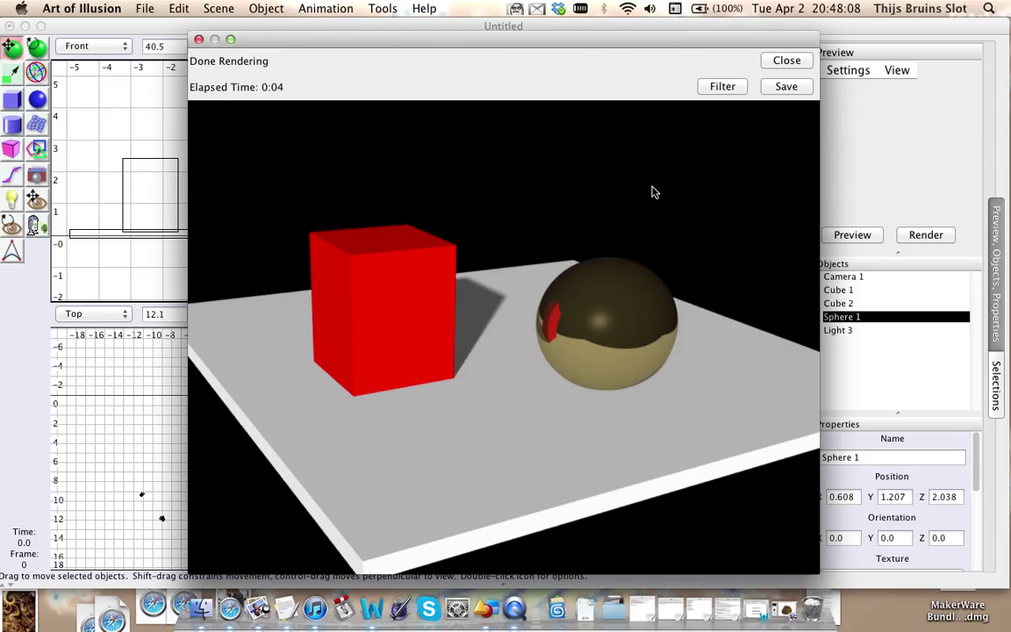
drag(540, 35, 524, 11)
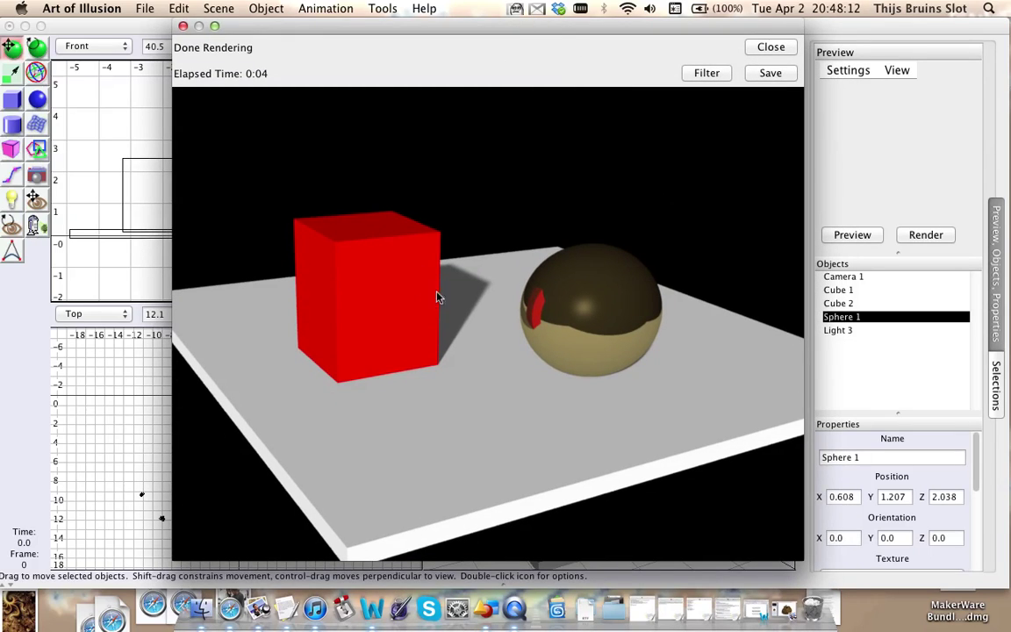